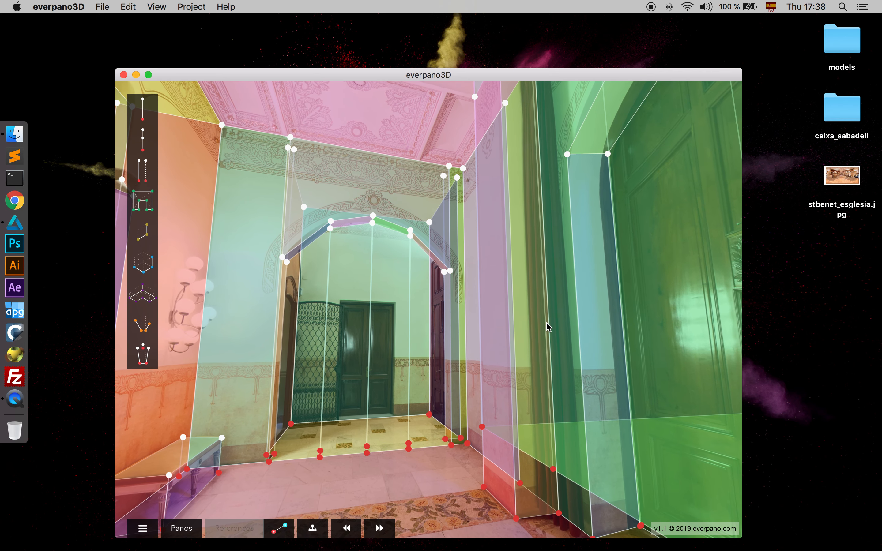
- Hide the 3D model and the vertical lines overlaid on the vestibule panorama
left_click(325, 408)
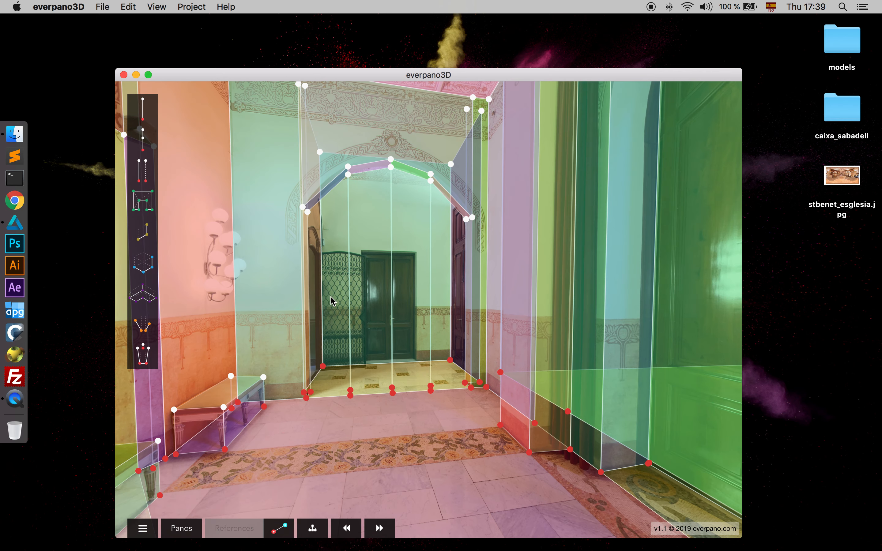
left_click(313, 315)
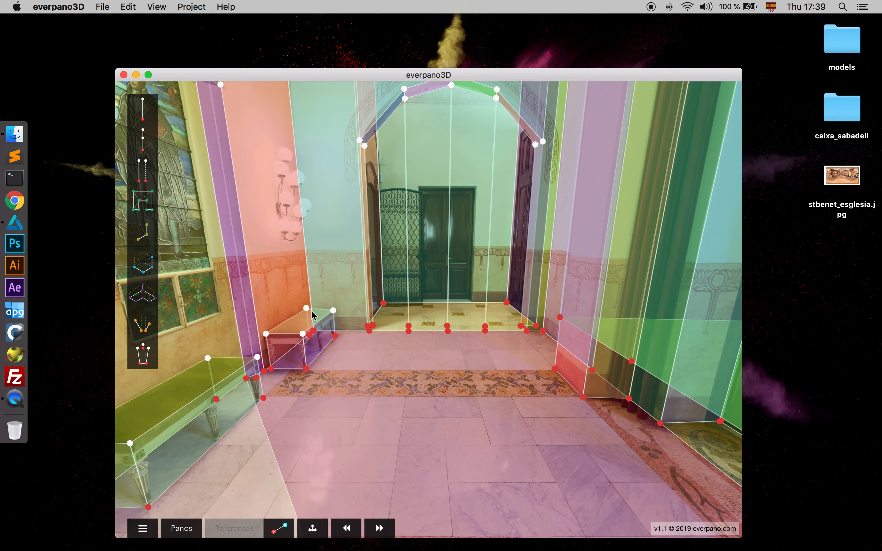
left_click(260, 342)
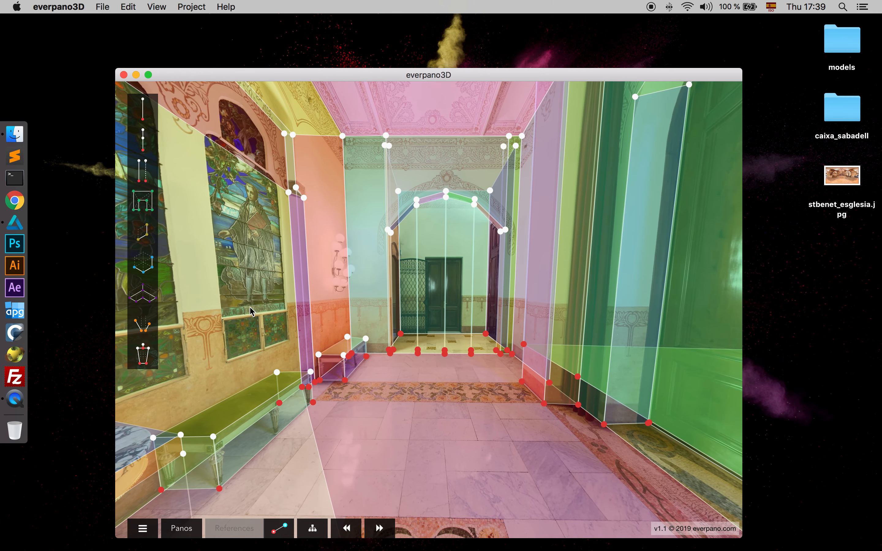
left_click(289, 262)
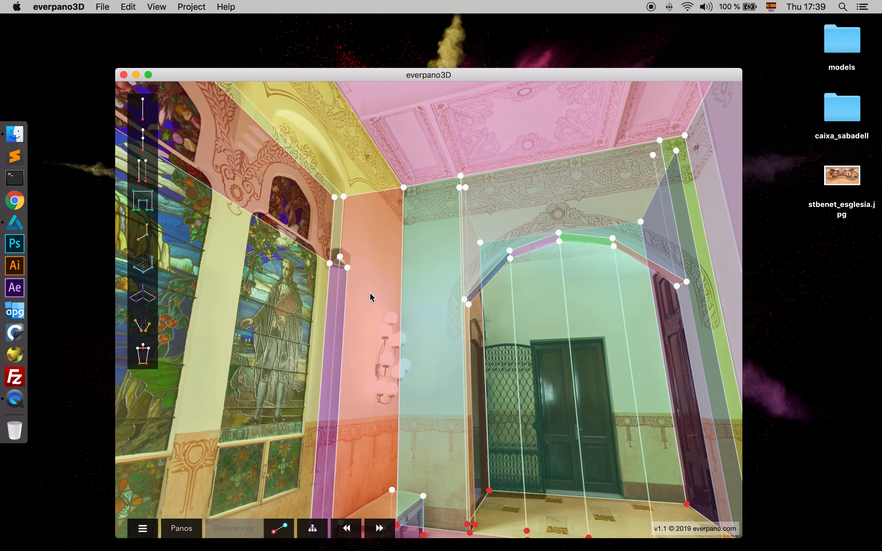
left_click(156, 7)
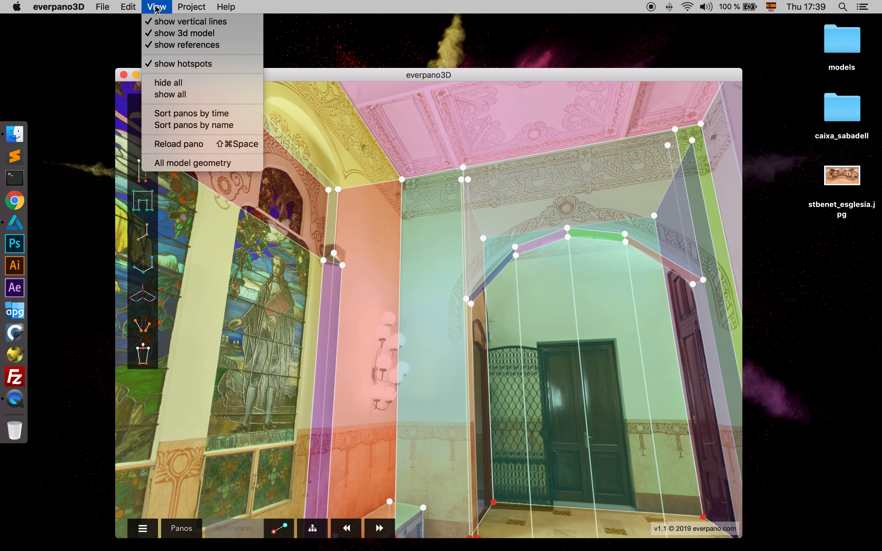
left_click(163, 33)
left_click(156, 7)
left_click(164, 21)
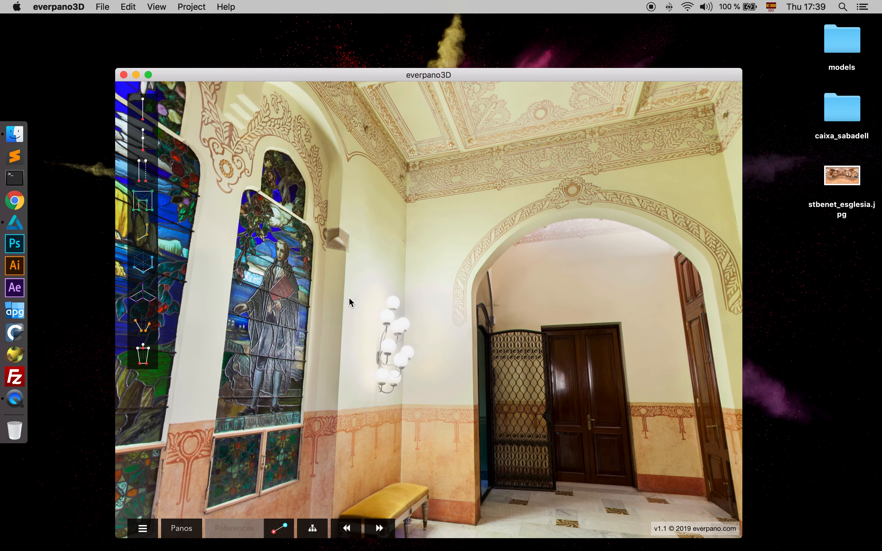
- Look around the bare panorama, and turn the 3D model and vertical lines display back on
left_click_drag(292, 342, 402, 361)
left_click_drag(440, 219, 397, 279)
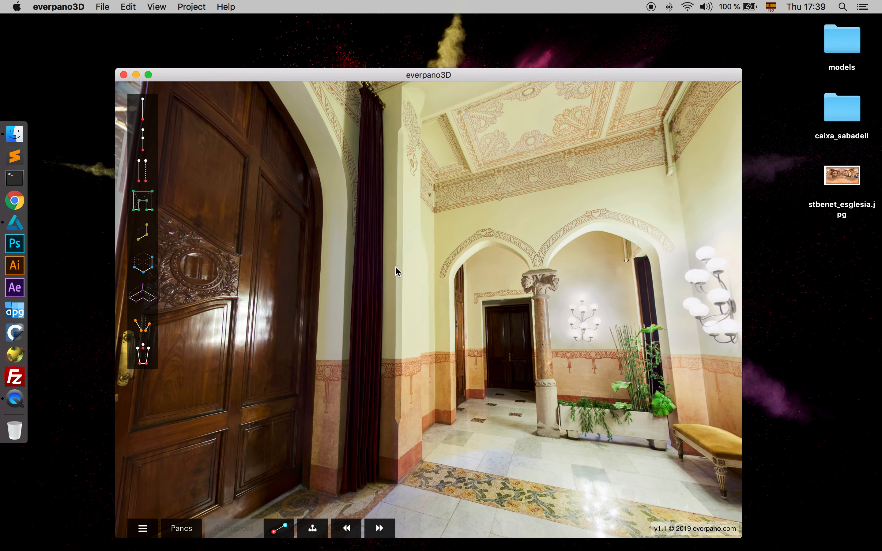
left_click(128, 8)
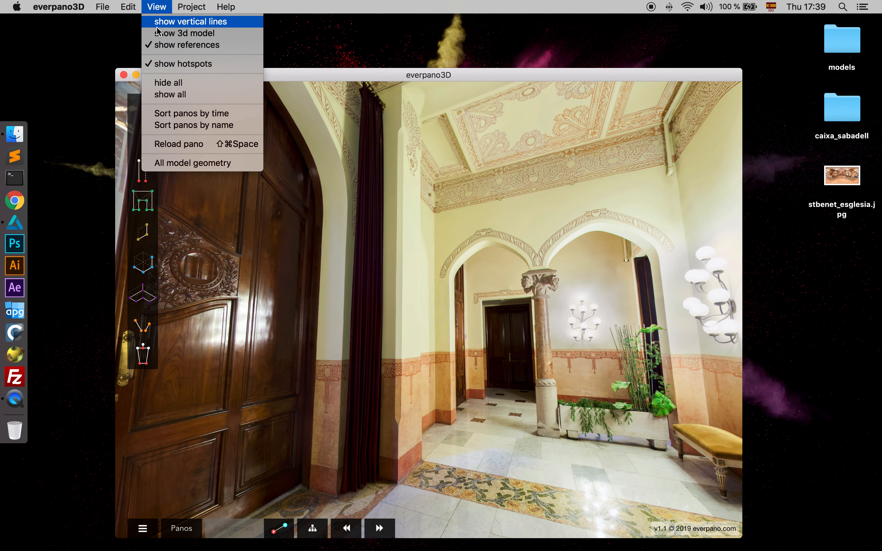
left_click(171, 32)
left_click(157, 7)
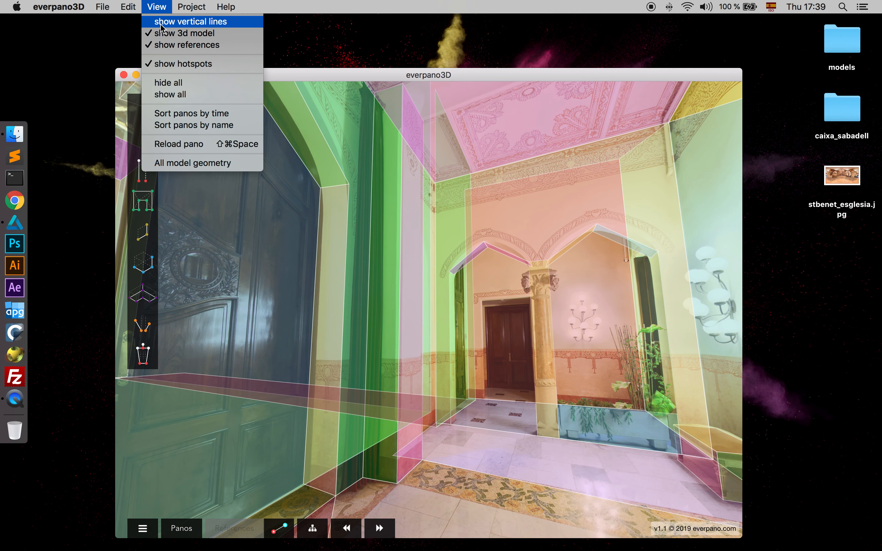
left_click(160, 22)
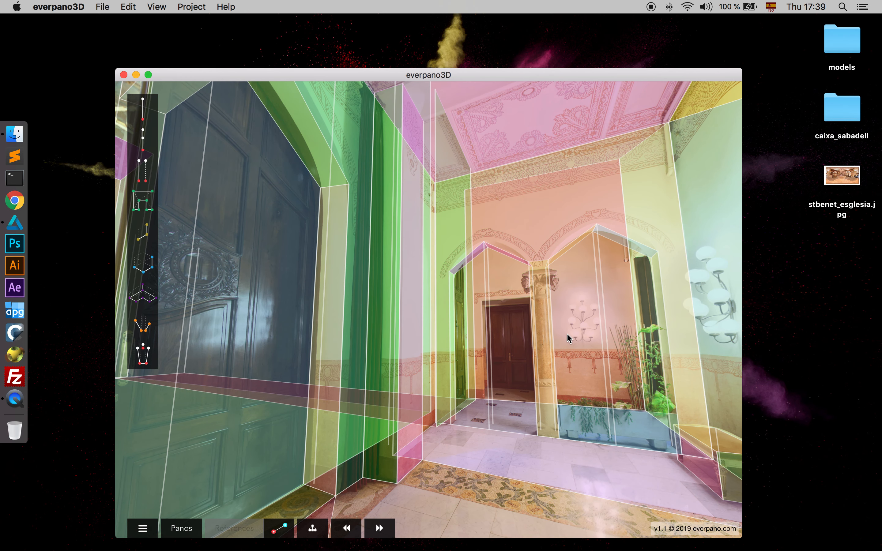
- Examine the vestibule's modelled geometry around the arches, benches, ceiling and the large double door
left_click_drag(556, 308, 527, 284)
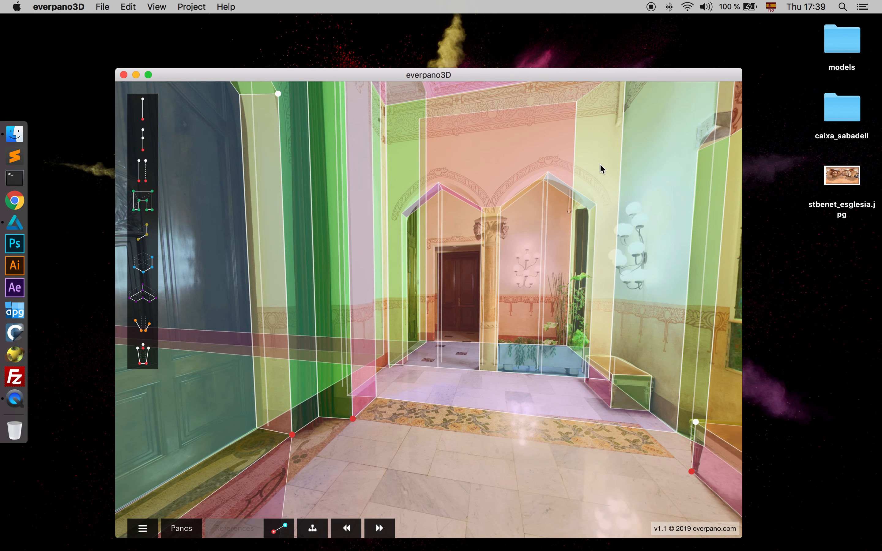
left_click_drag(601, 167, 498, 148)
left_click(158, 7)
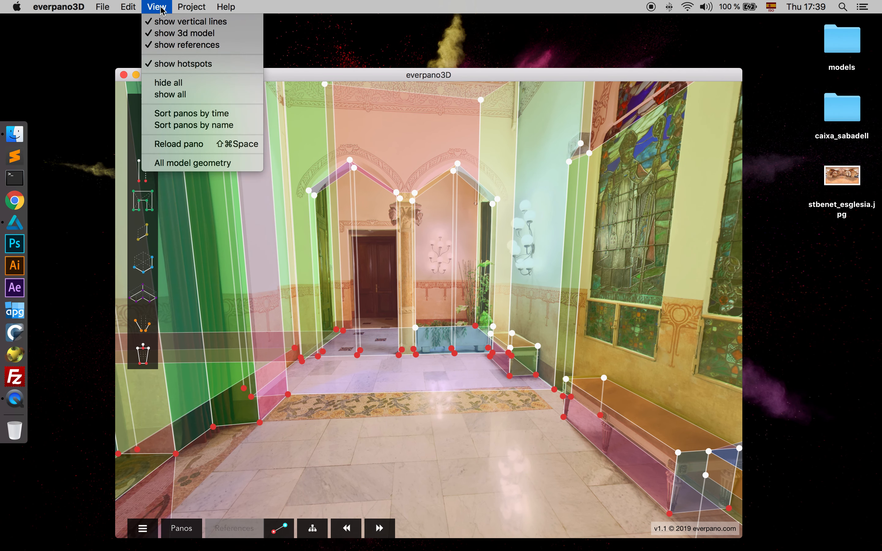
left_click(309, 100)
left_click_drag(532, 281, 386, 367)
left_click_drag(359, 277, 504, 258)
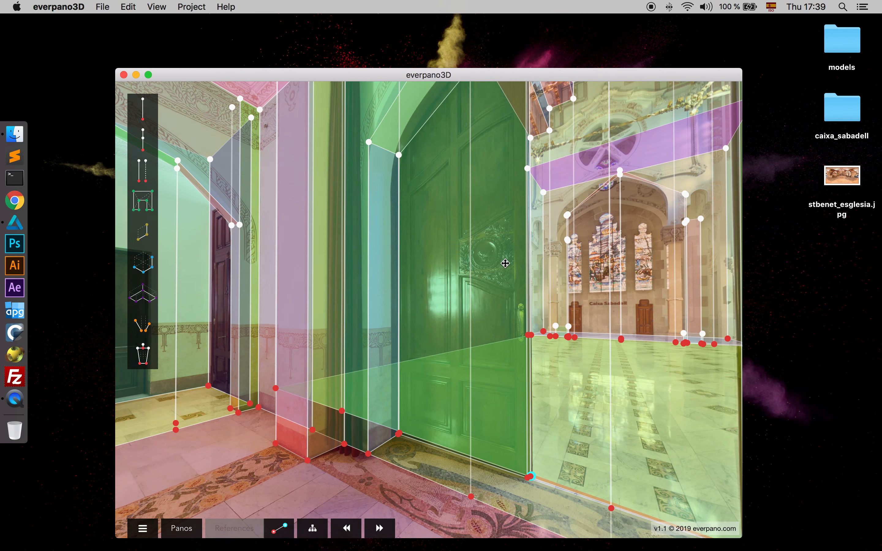
left_click_drag(315, 400, 384, 404)
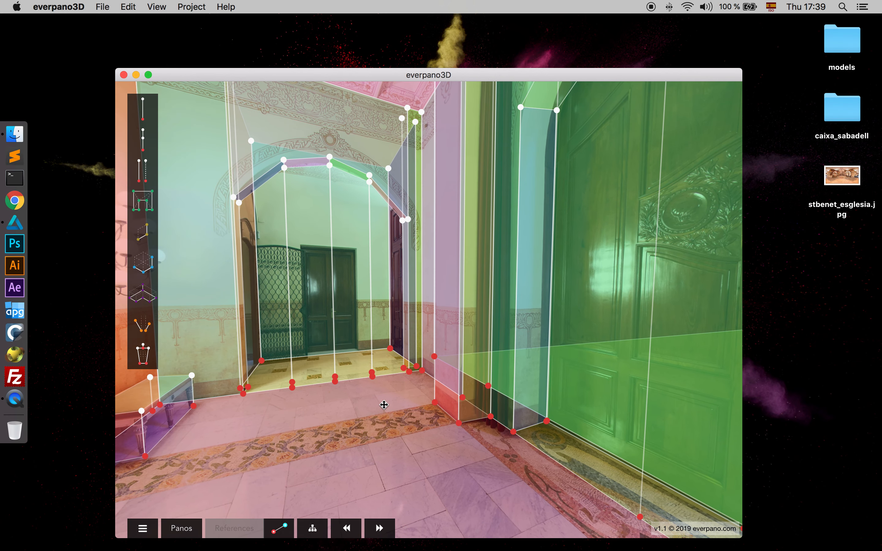
scroll(384, 407, "down", 5)
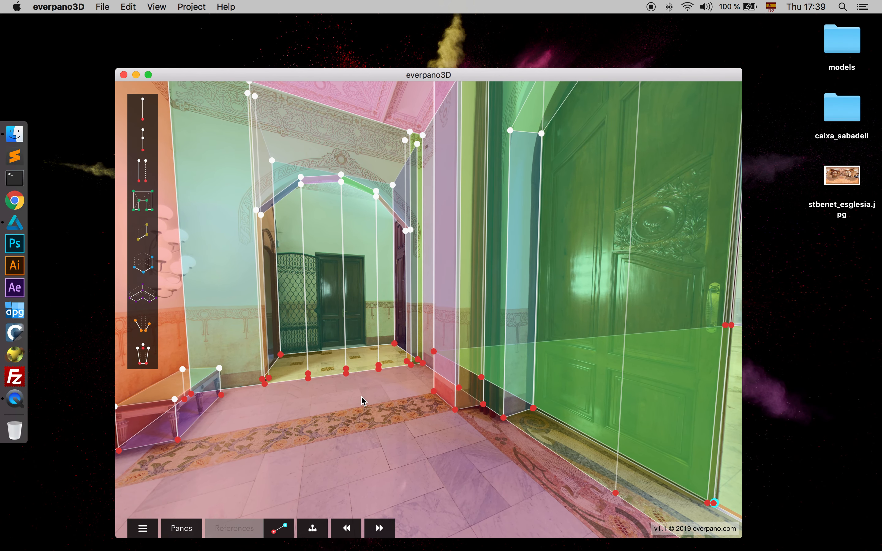
left_click_drag(362, 400, 423, 421)
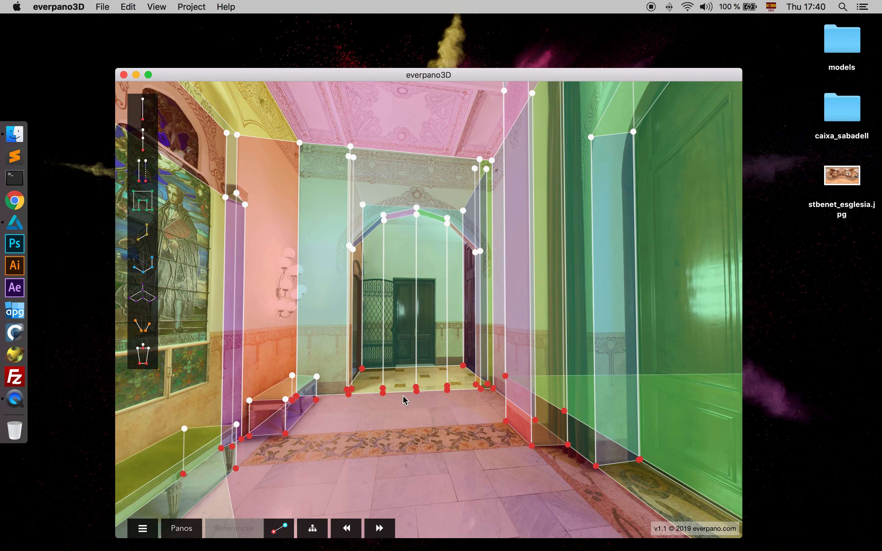
left_click_drag(408, 407, 402, 391)
scroll(403, 394, "up", 3)
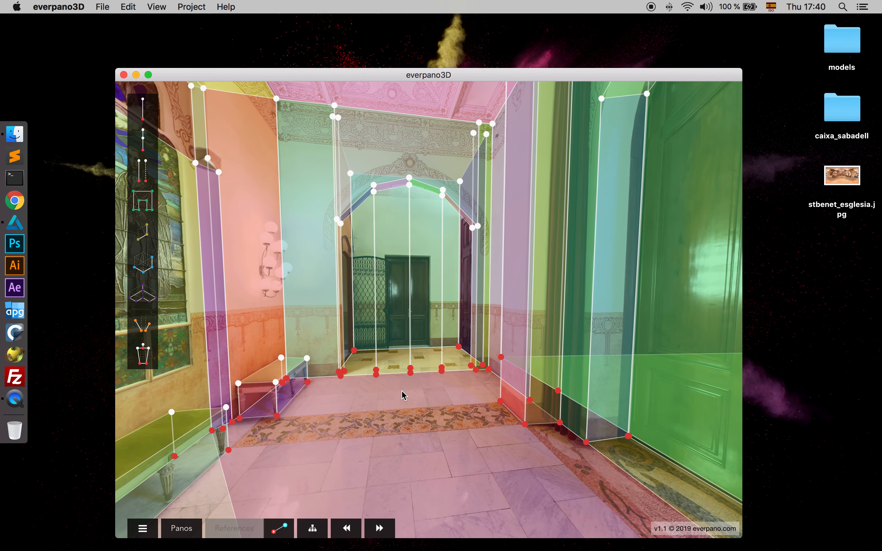
scroll(403, 394, "up", 5)
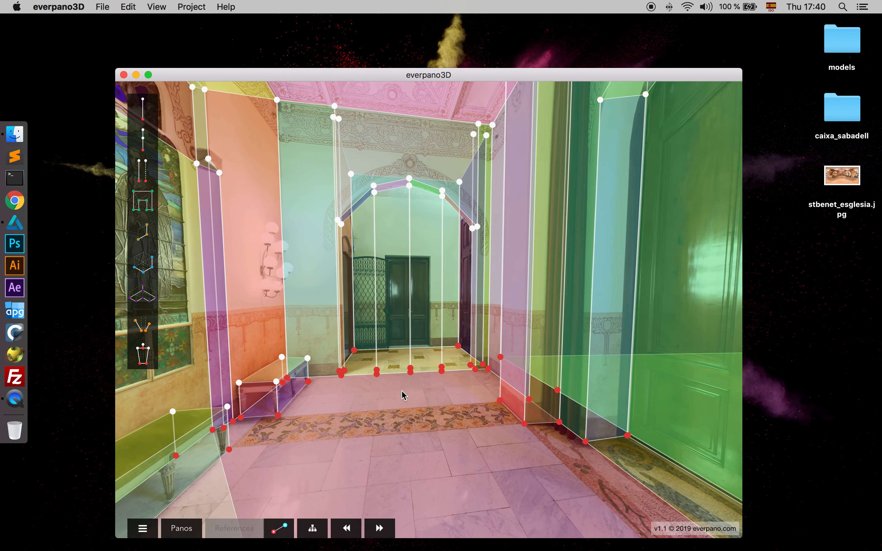
left_click_drag(409, 409, 279, 427)
left_click_drag(426, 393, 392, 440)
right_click(567, 439)
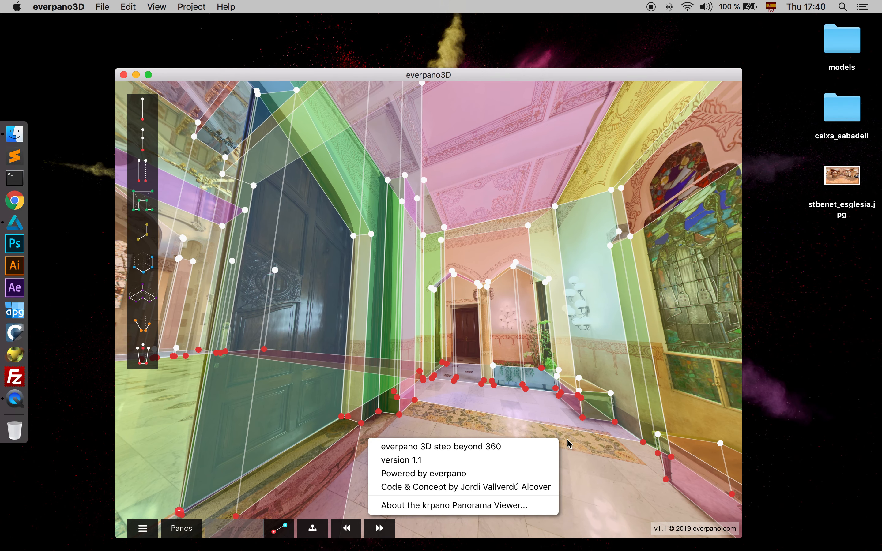
left_click(467, 420)
left_click_drag(423, 423, 586, 432)
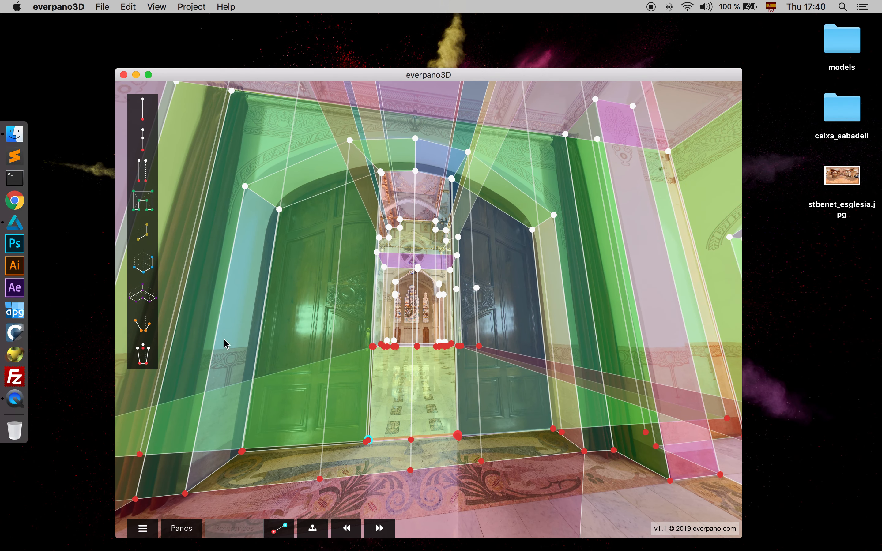
left_click_drag(393, 389, 390, 495)
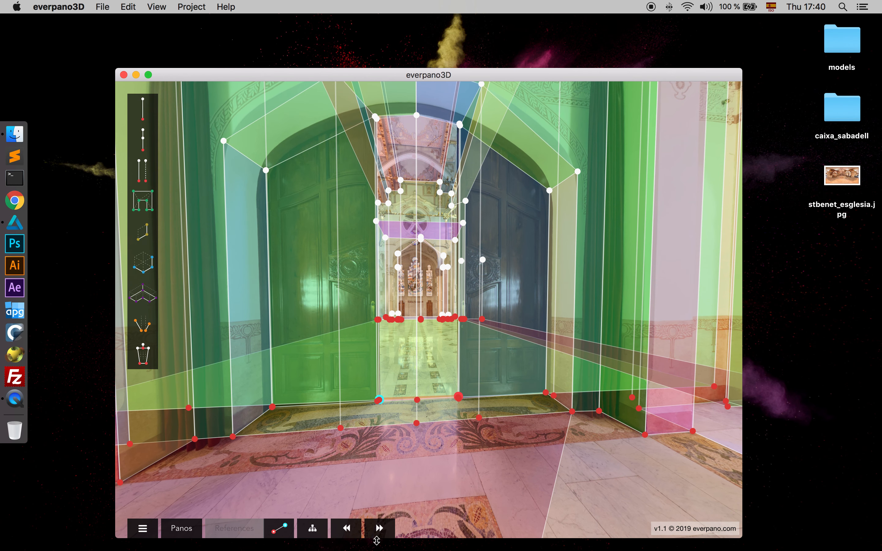
- Go to the next panorama and examine the modelled side arcades of the church hall
left_click(378, 525)
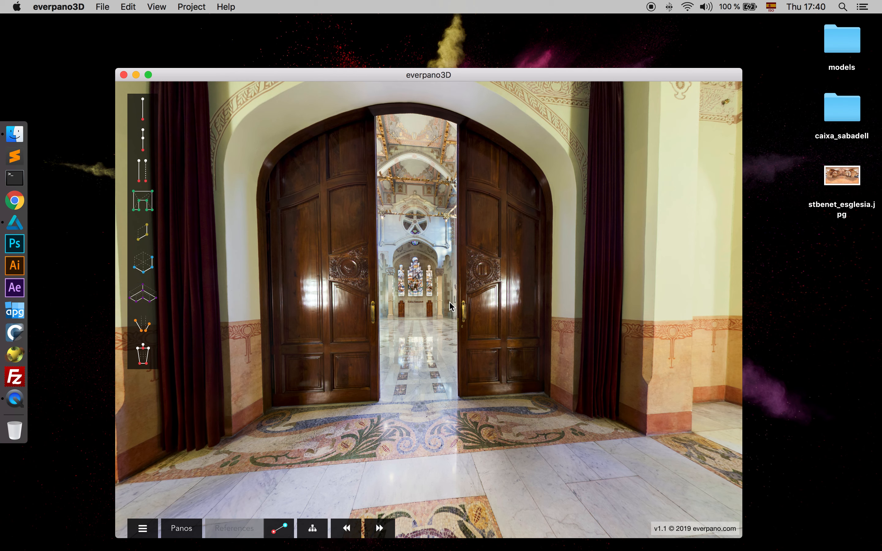
left_click_drag(496, 77, 493, 73)
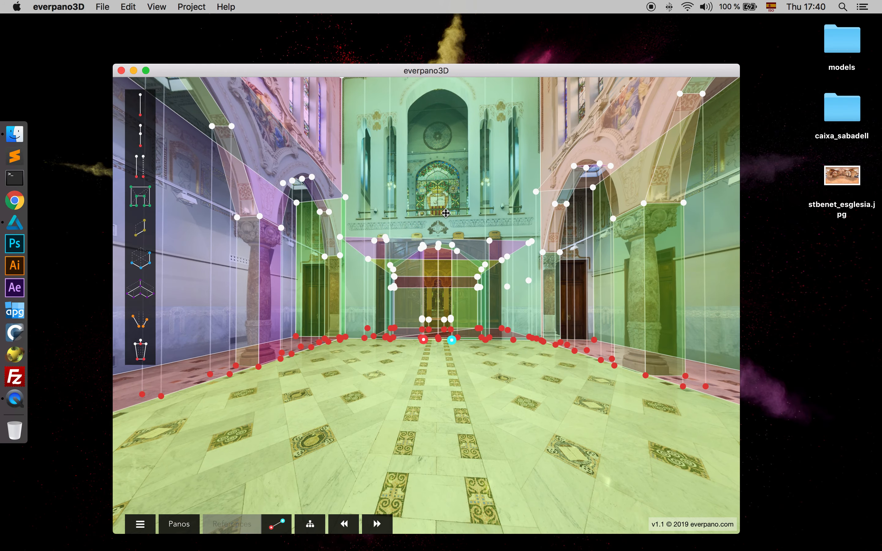
left_click_drag(397, 197, 400, 173)
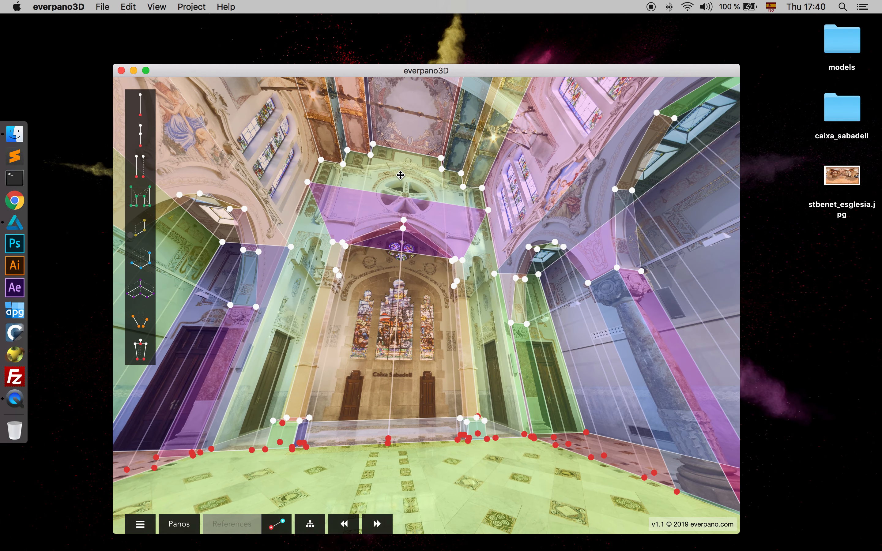
left_click_drag(550, 171, 387, 132)
left_click_drag(561, 144, 476, 122)
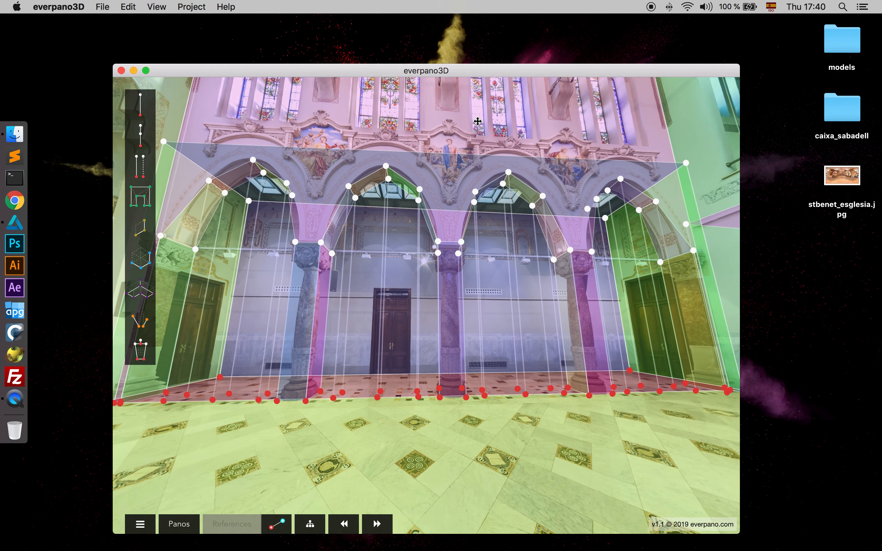
left_click_drag(504, 312, 502, 322)
left_click_drag(502, 274, 392, 340)
left_click_drag(327, 288, 431, 186)
- Examine the church hall's modelled coffered ceiling, stained-glass end wall, side columns and floor
scroll(431, 186, "up", 5)
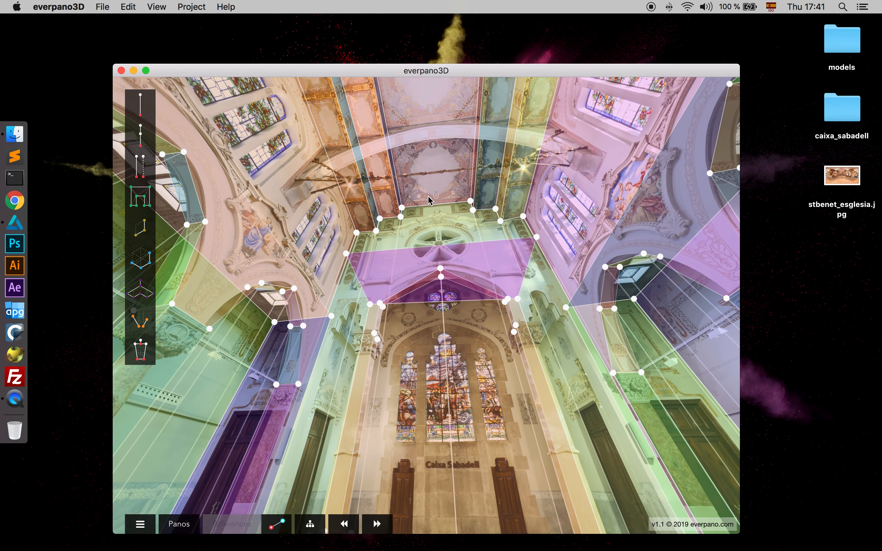
scroll(396, 336, "up", 1)
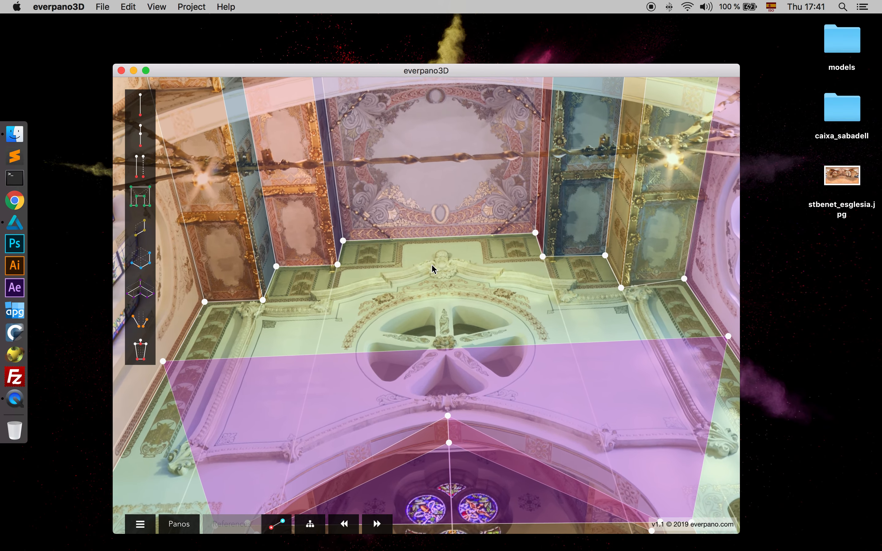
left_click_drag(433, 264, 403, 305)
scroll(373, 303, "down", 1)
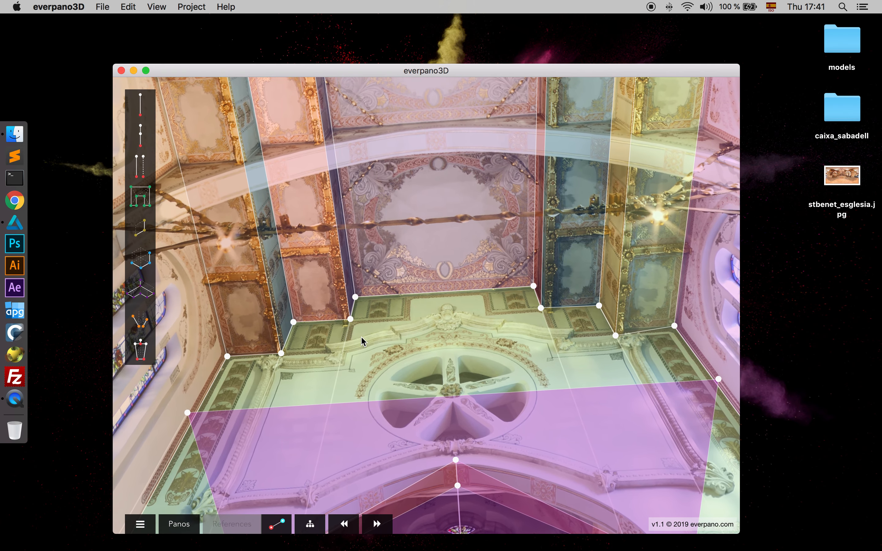
scroll(355, 364, "down", 2)
scroll(355, 430, "down", 2)
left_click_drag(360, 465, 370, 191)
scroll(371, 191, "down", 2)
left_click_drag(366, 463, 376, 383)
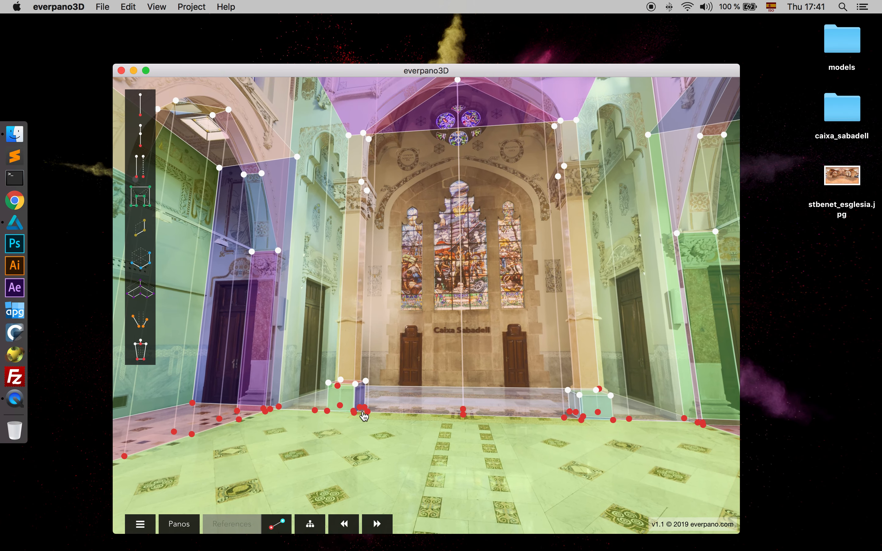
left_click_drag(387, 287, 374, 465)
scroll(408, 277, "up", 3)
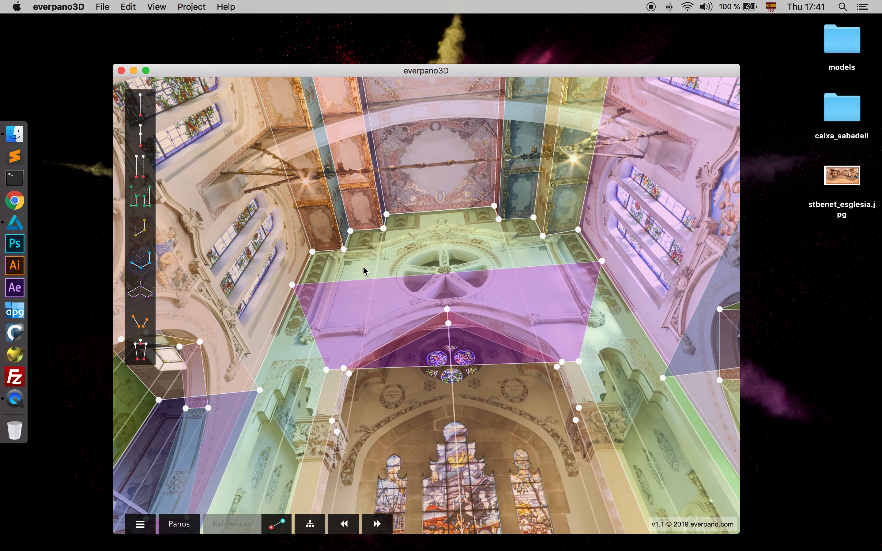
left_click_drag(433, 239, 413, 239)
left_click_drag(541, 379, 495, 330)
scroll(518, 446, "down", 5)
left_click_drag(517, 445, 473, 299)
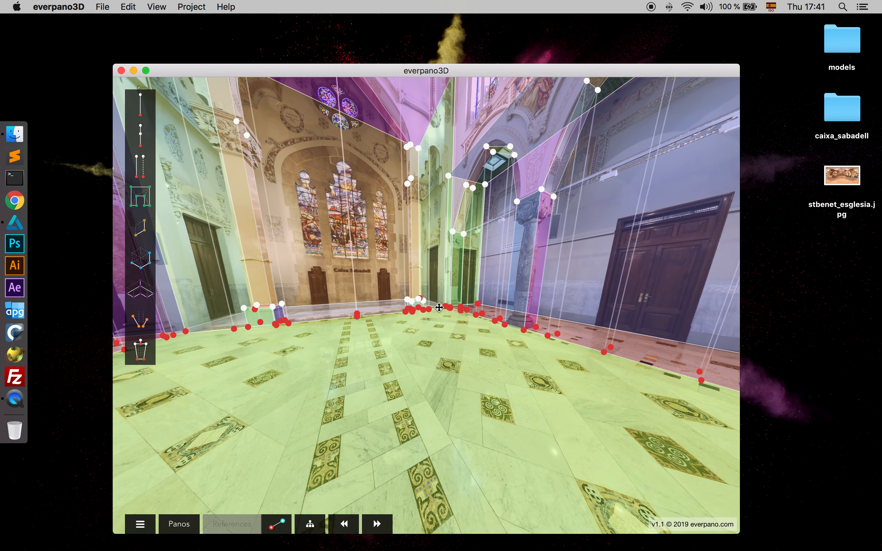
left_click_drag(601, 387, 491, 383)
left_click_drag(656, 386, 399, 447)
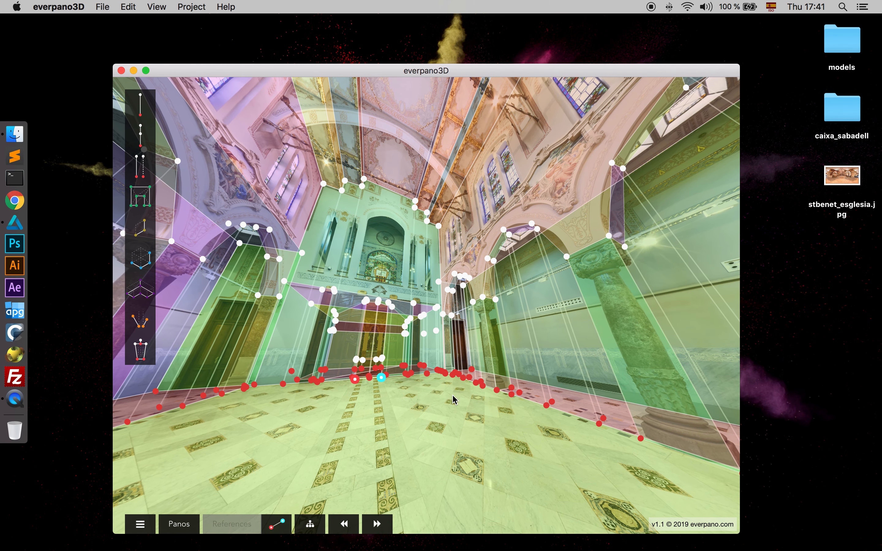
- Start a new project and enter "ch" as the project name
left_click(103, 9)
left_click(110, 40)
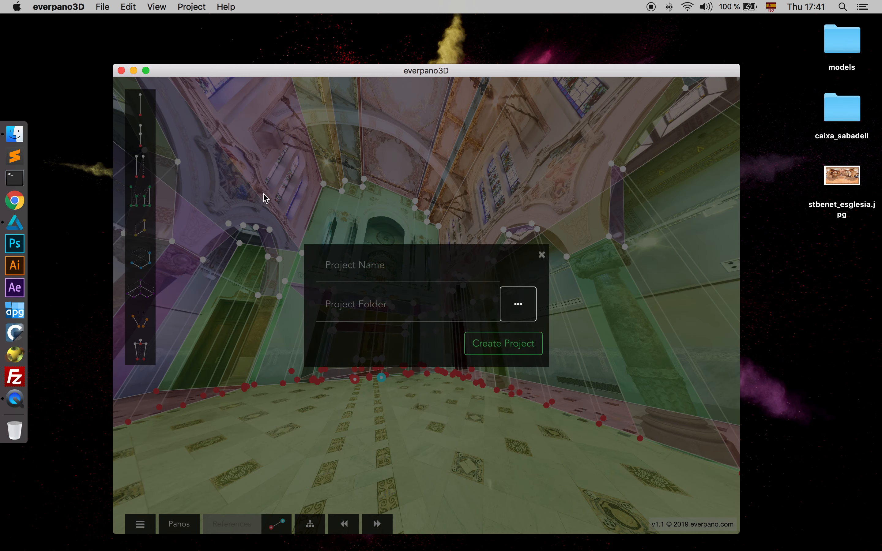
left_click(401, 262)
type("ch")
- Create a "church" folder on the Desktop, set it as the project folder, and create the project
left_click(534, 302)
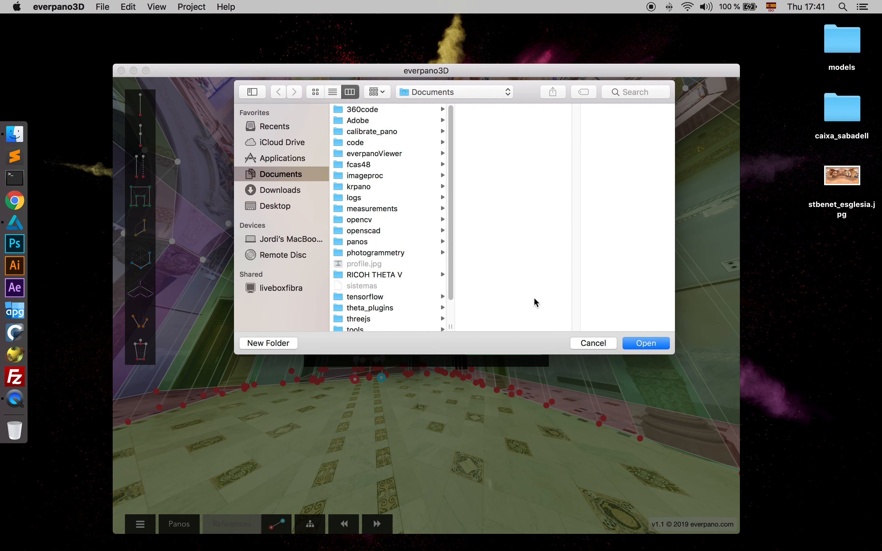
left_click(263, 206)
left_click(270, 344)
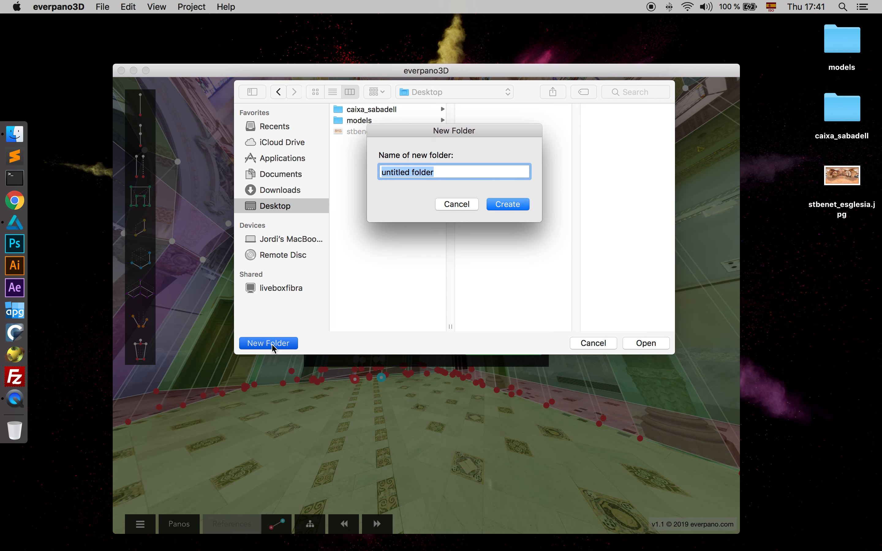
type("church")
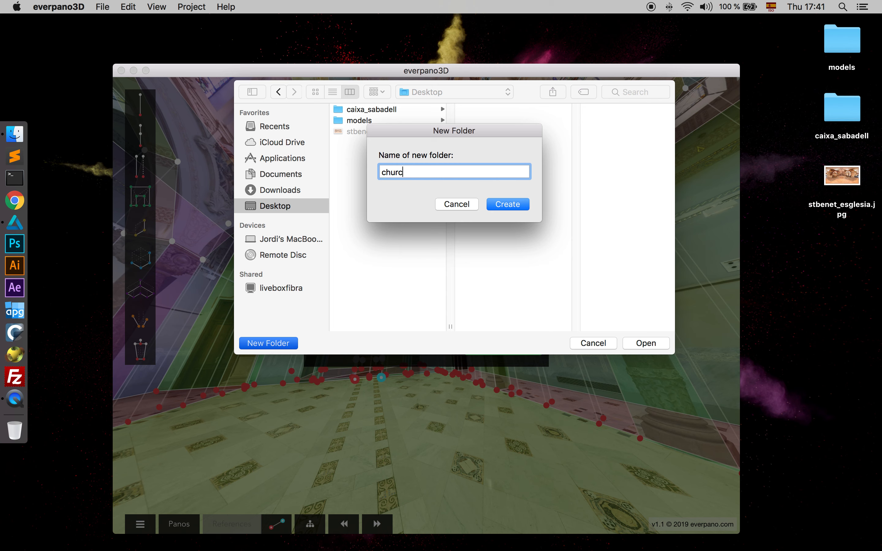
left_click(509, 204)
left_click(642, 344)
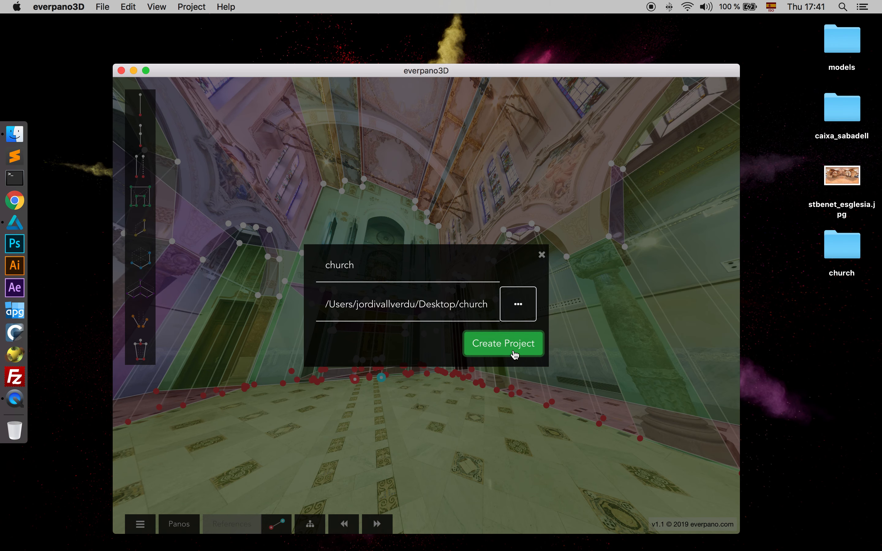
left_click(514, 354)
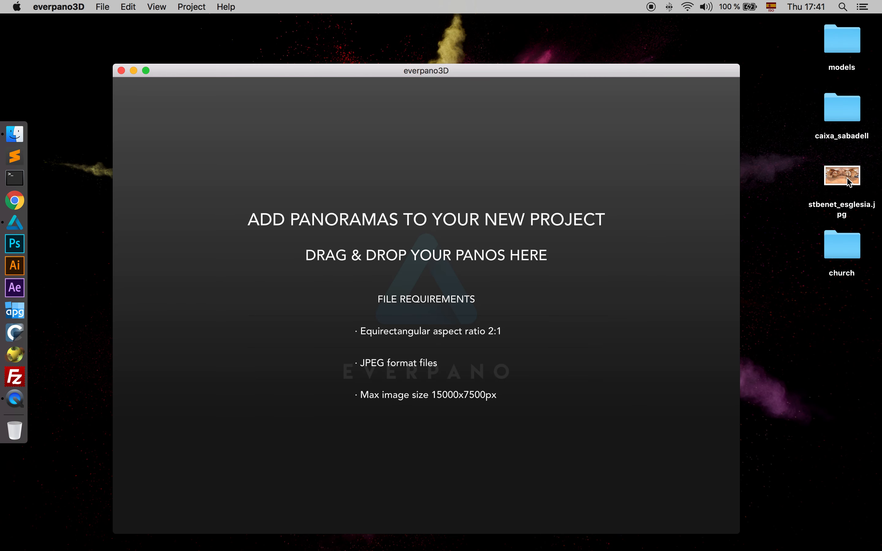
- Check the stbenet_esglesia.jpg panorama in an image viewer, close it, and add the file to the new project
double_click(848, 181)
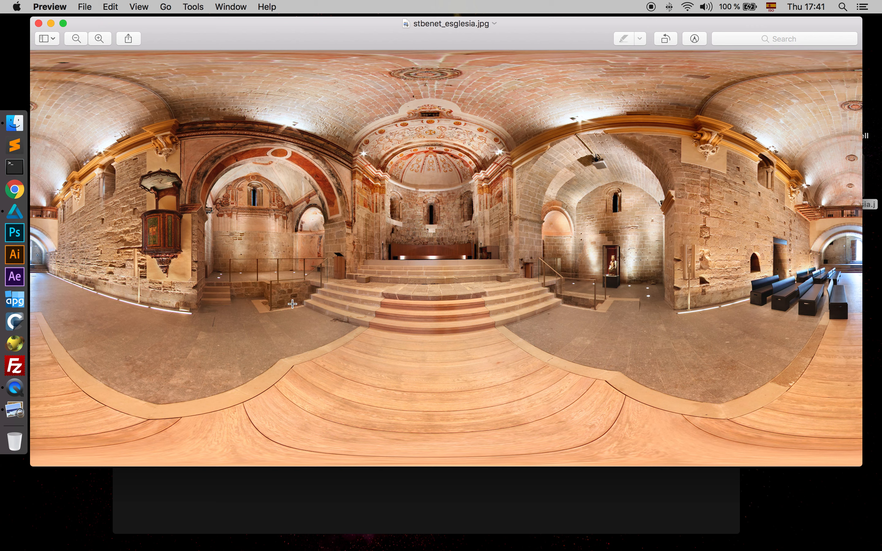
left_click(39, 24)
left_click_drag(845, 182, 460, 292)
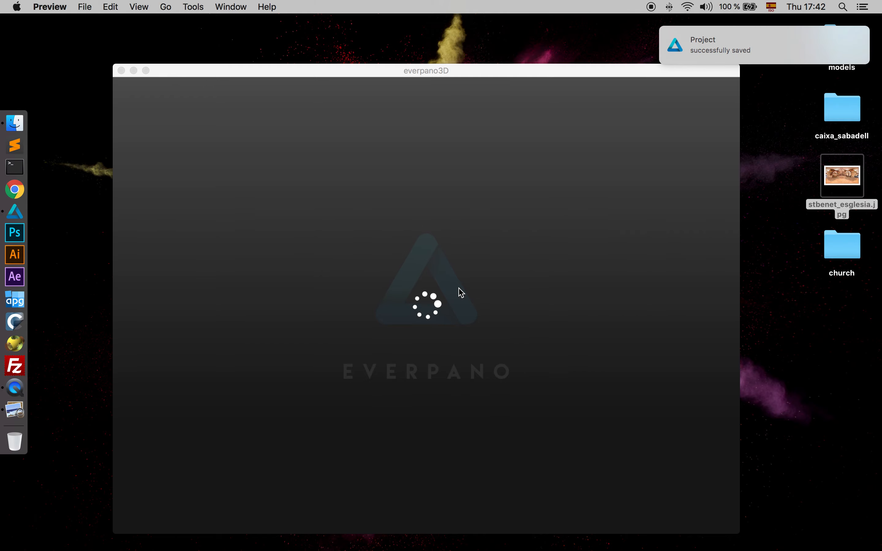
- Examine the church panorama around the apse, side chapels, nave, benches and entrance arch
scroll(458, 285, "down", 2)
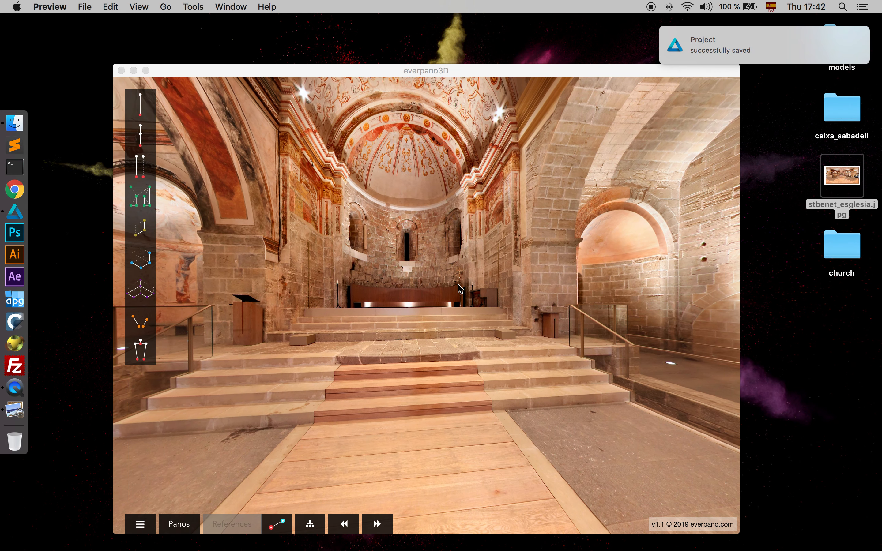
left_click(412, 339)
left_click_drag(511, 358, 631, 340)
scroll(659, 315, "up", 3)
left_click(634, 366)
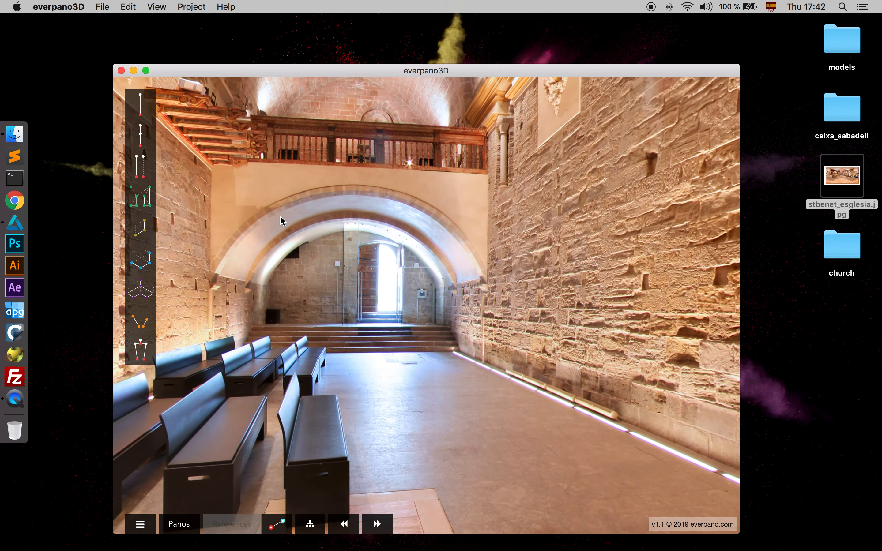
left_click_drag(442, 322, 502, 158)
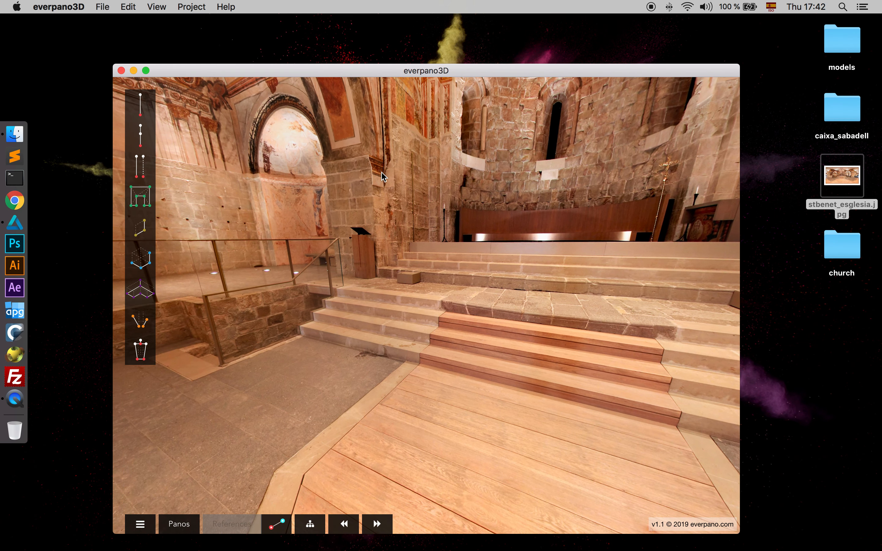
left_click_drag(382, 176, 541, 207)
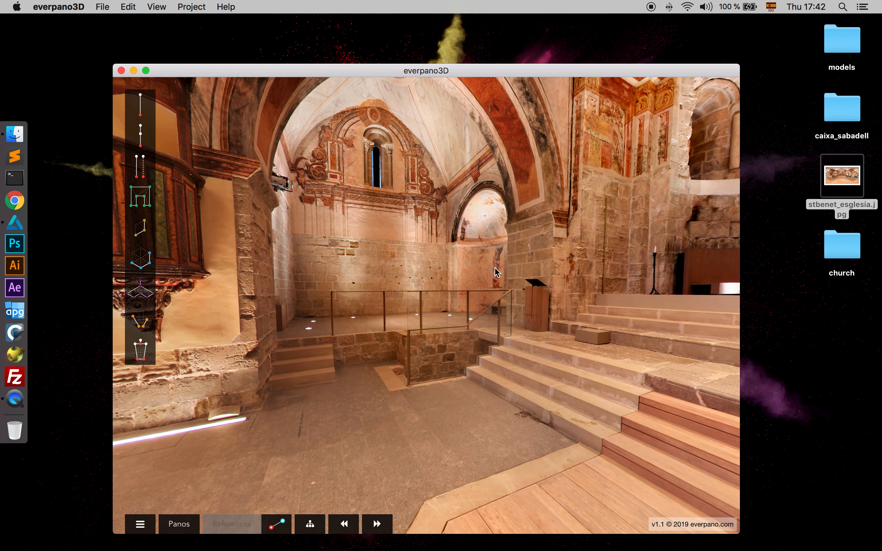
left_click(439, 278)
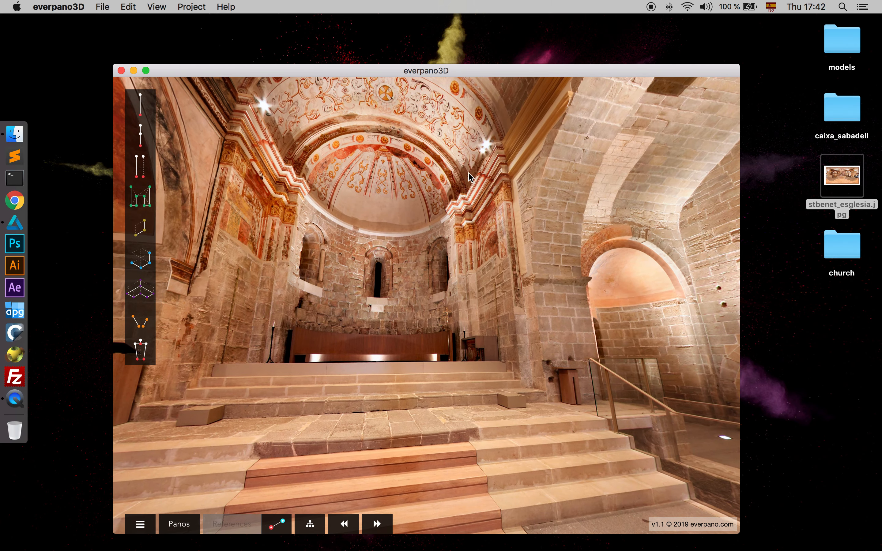
left_click_drag(458, 277, 385, 313)
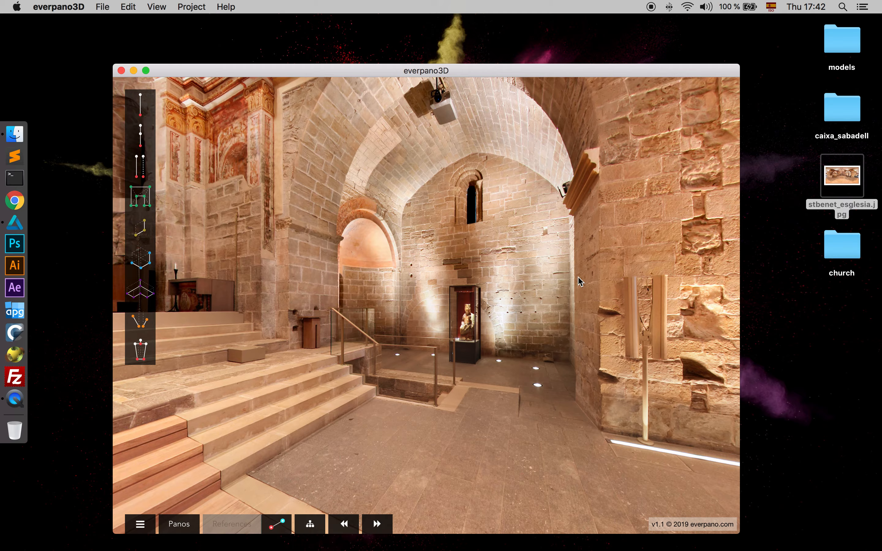
left_click_drag(580, 281, 203, 256)
left_click_drag(537, 298, 655, 240)
left_click_drag(498, 293, 572, 281)
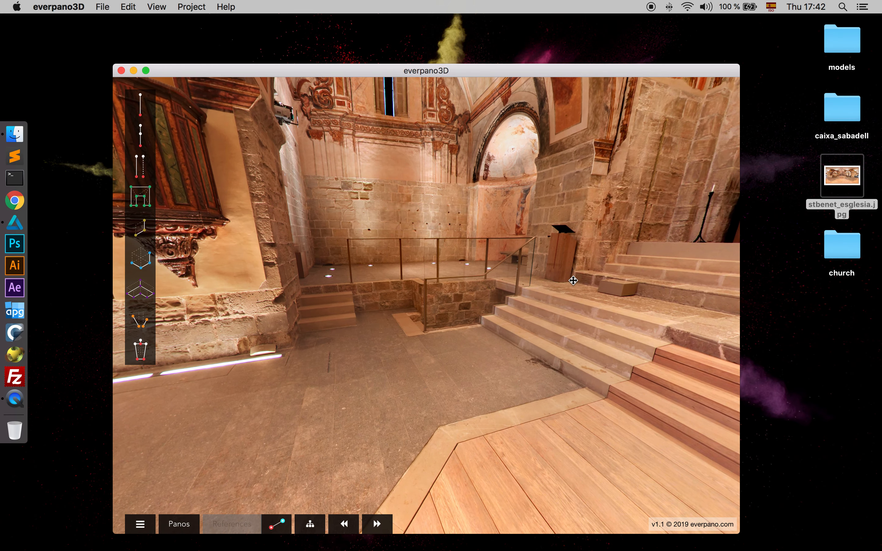
- Start an extruded polygon and place its floor corners from the pulpit wall around the side chapel to the altar steps
left_click(152, 295)
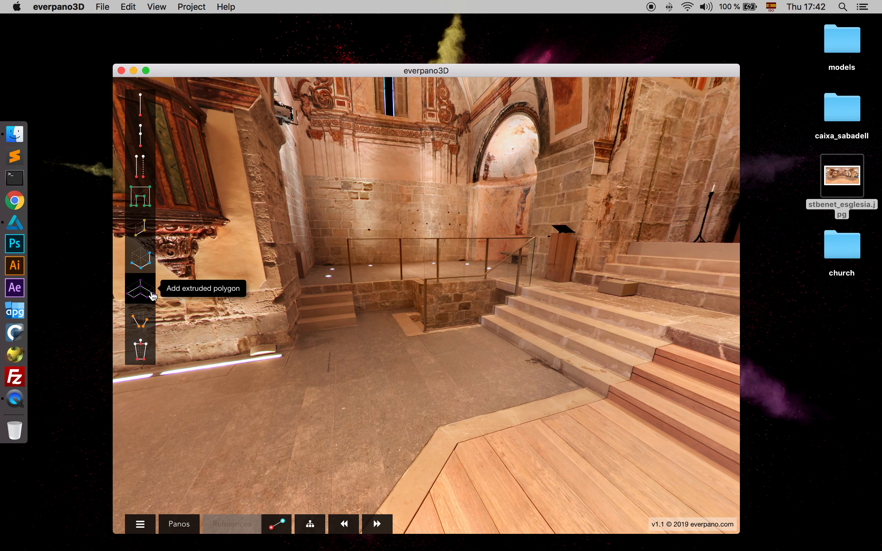
left_click(292, 347)
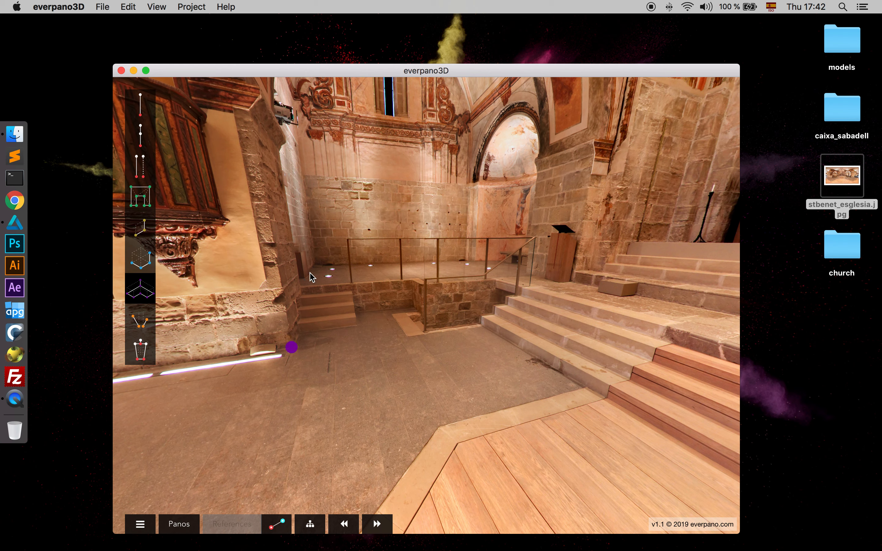
left_click(318, 290)
left_click(467, 281)
left_click_drag(467, 281, 364, 293)
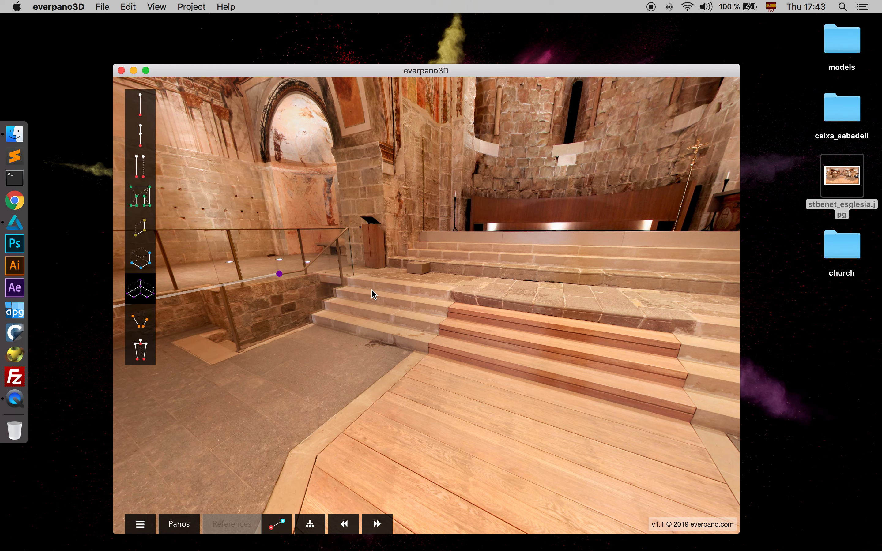
left_click(383, 289)
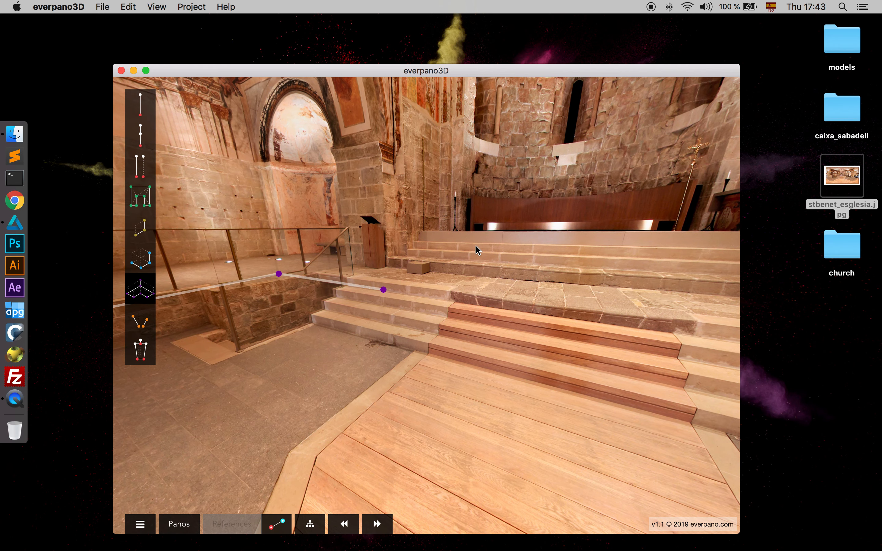
- Continue the extruded polygon's floor outline across the apse and into the side chapel with the statue display case
left_click_drag(475, 248, 341, 269)
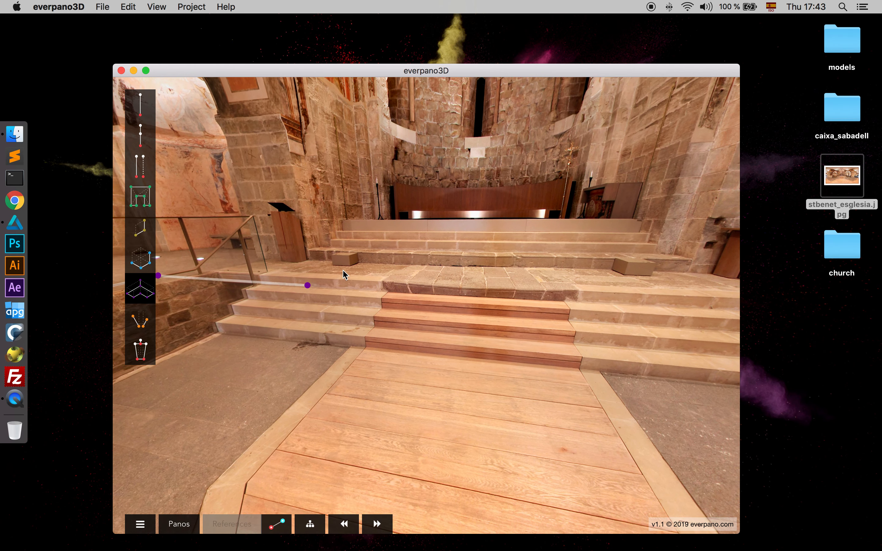
left_click(546, 237)
left_click_drag(561, 236, 426, 262)
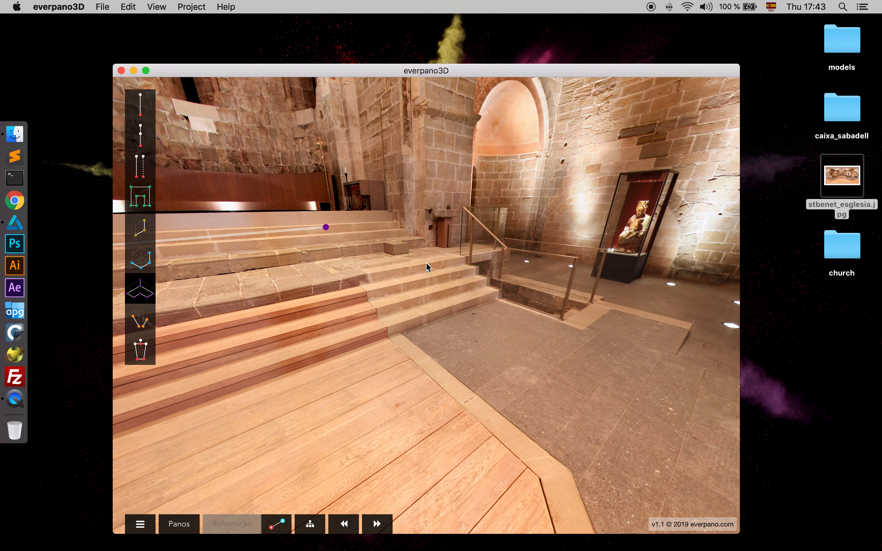
left_click(445, 271)
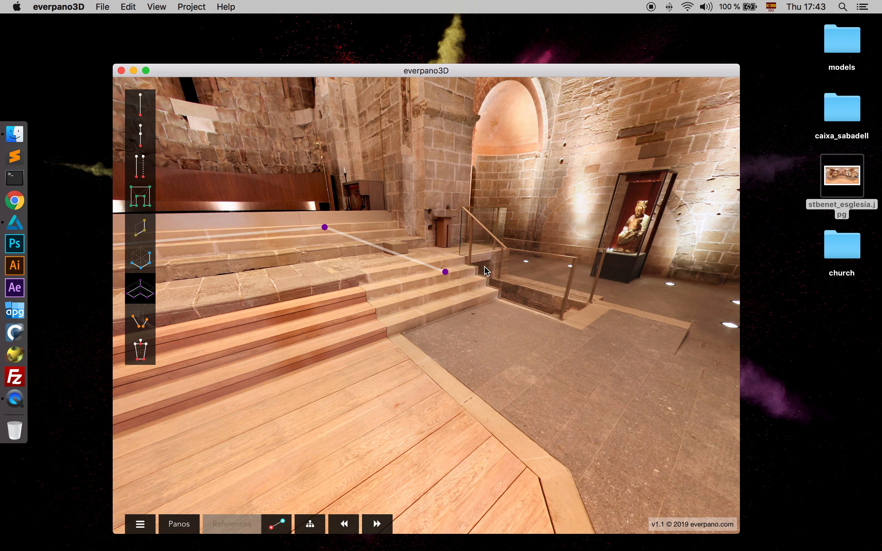
left_click(531, 245)
left_click_drag(577, 250, 432, 239)
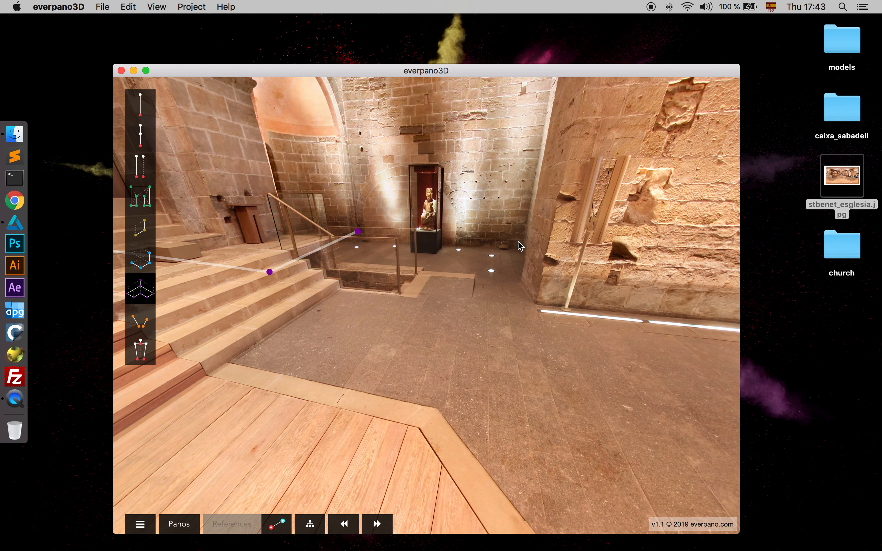
- Complete the floor outline along the nave to its entrance end and extrude the walls up to the ceiling
left_click_drag(521, 248, 295, 239)
left_click(437, 275)
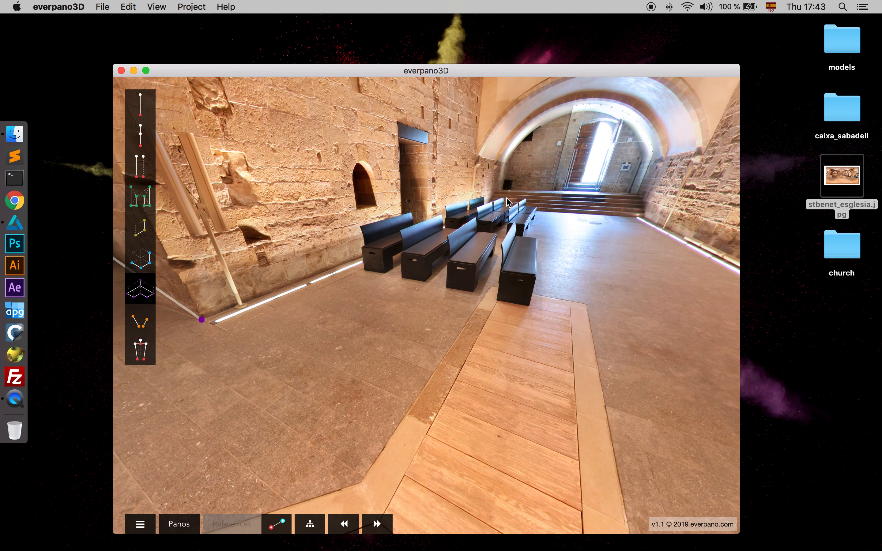
left_click(506, 198)
left_click_drag(654, 223, 529, 288)
left_click(528, 287)
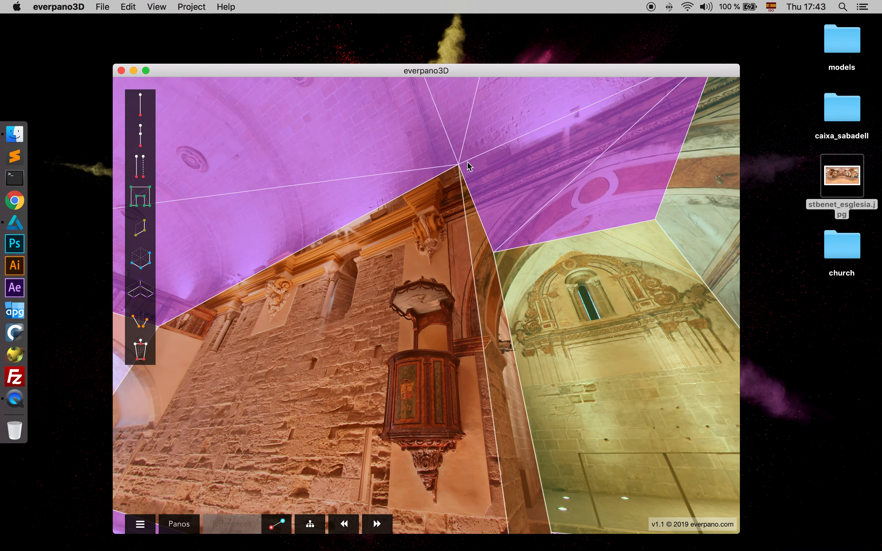
- Fine-tune the extruded model's corner points at the side chapel beside the pulpit to match the panorama
left_click_drag(465, 237, 504, 218)
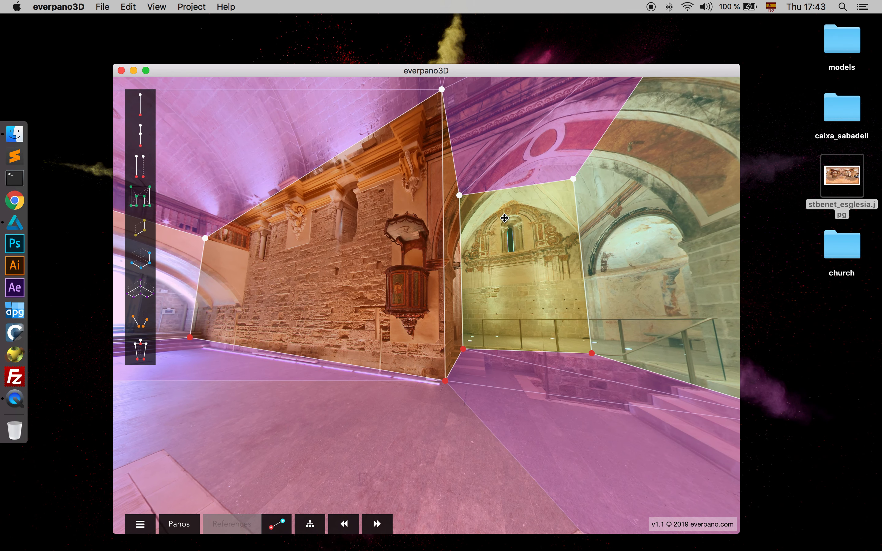
left_click_drag(593, 358, 608, 359)
left_click_drag(470, 350, 475, 345)
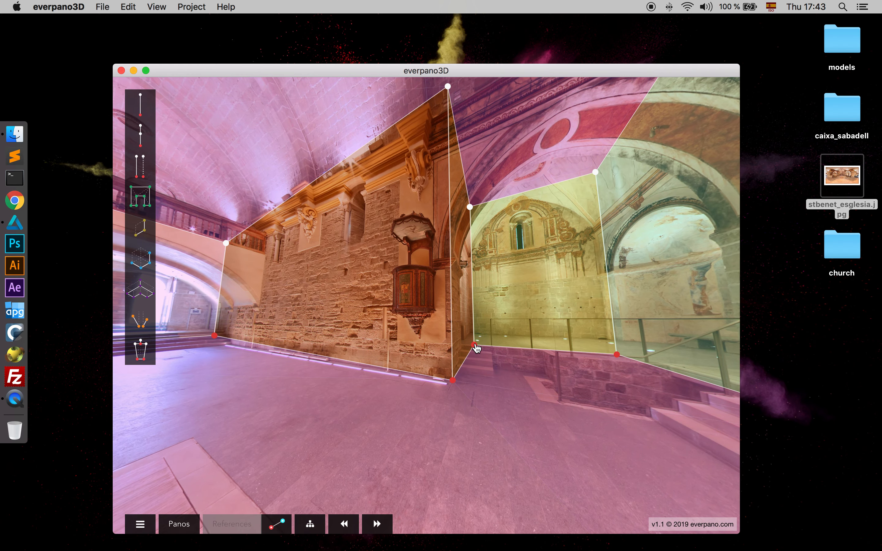
left_click_drag(358, 348, 462, 314)
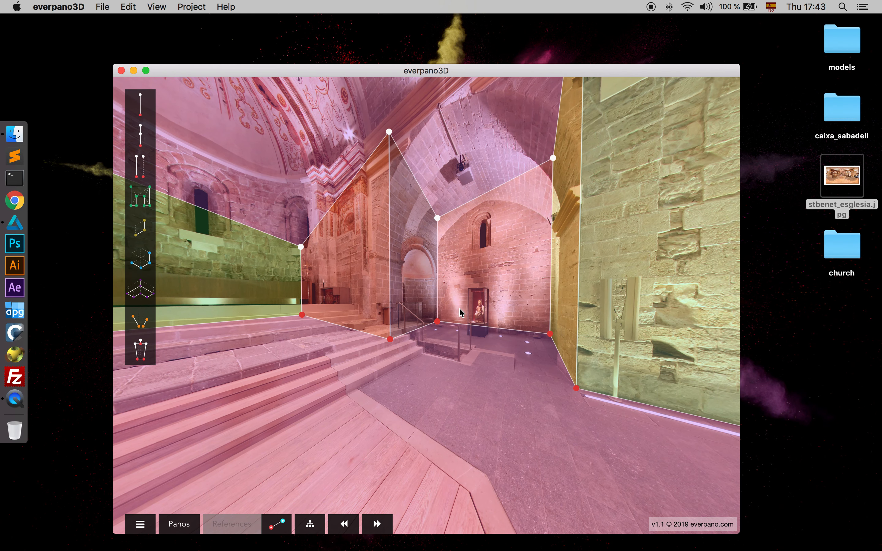
left_click_drag(390, 134, 384, 174)
- Examine the extruded walls around the nave and the floor plan of the church model
left_click_drag(441, 299, 561, 277)
left_click_drag(440, 234, 290, 232)
left_click_drag(459, 251, 328, 271)
left_click_drag(437, 283, 388, 303)
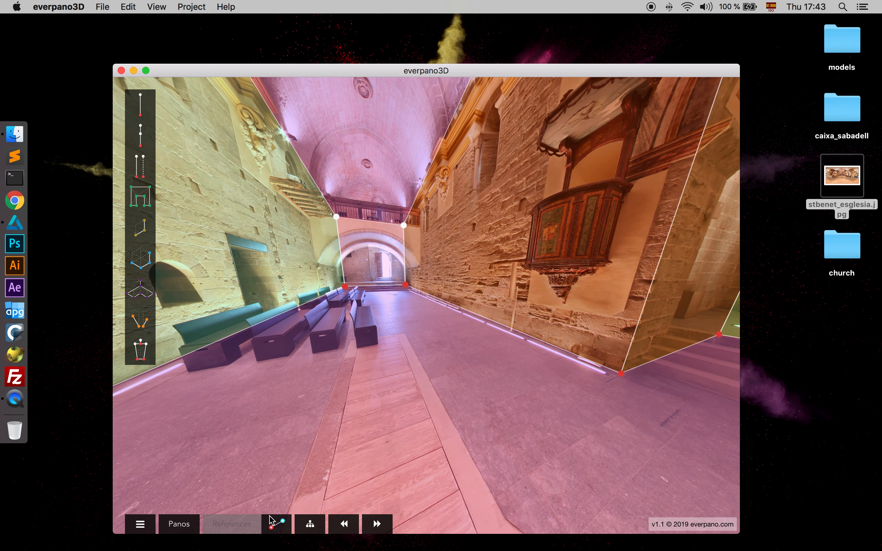
left_click(310, 525)
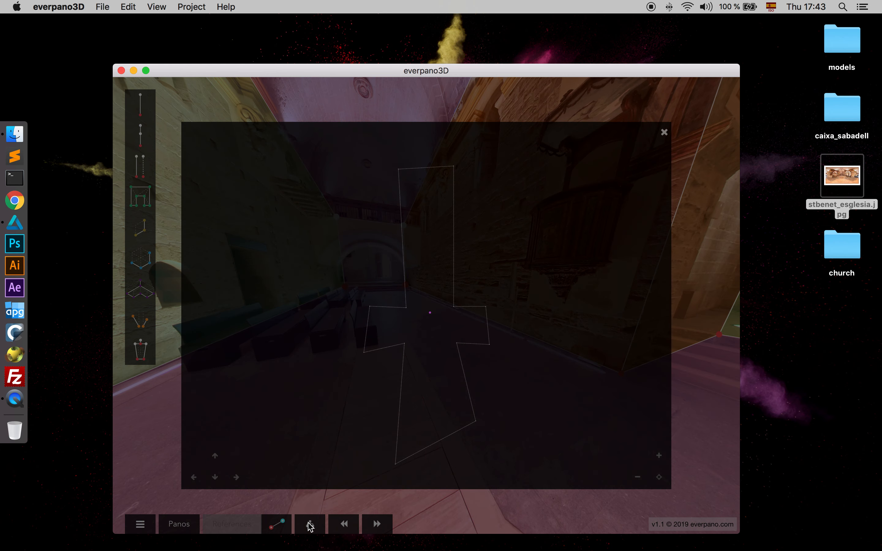
left_click(663, 134)
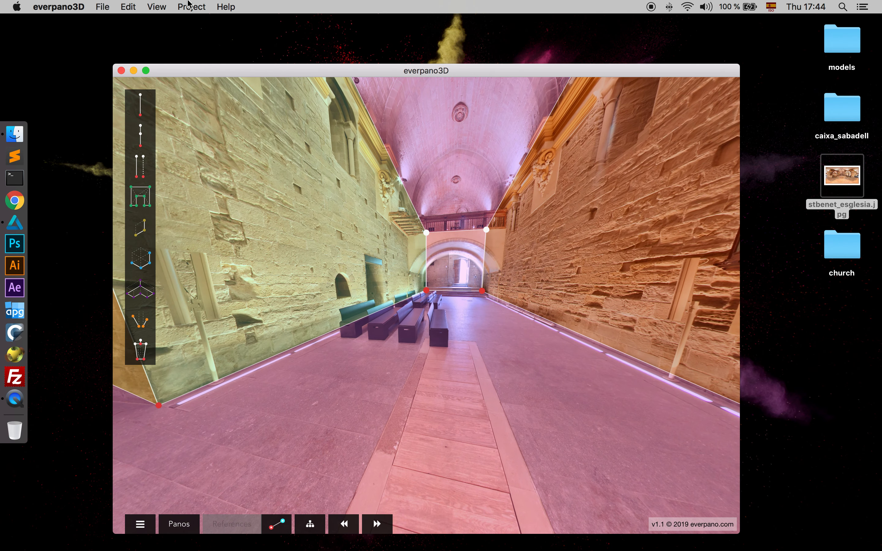
- Preview the project's textured 3D model and close the preview
left_click(191, 6)
left_click(191, 44)
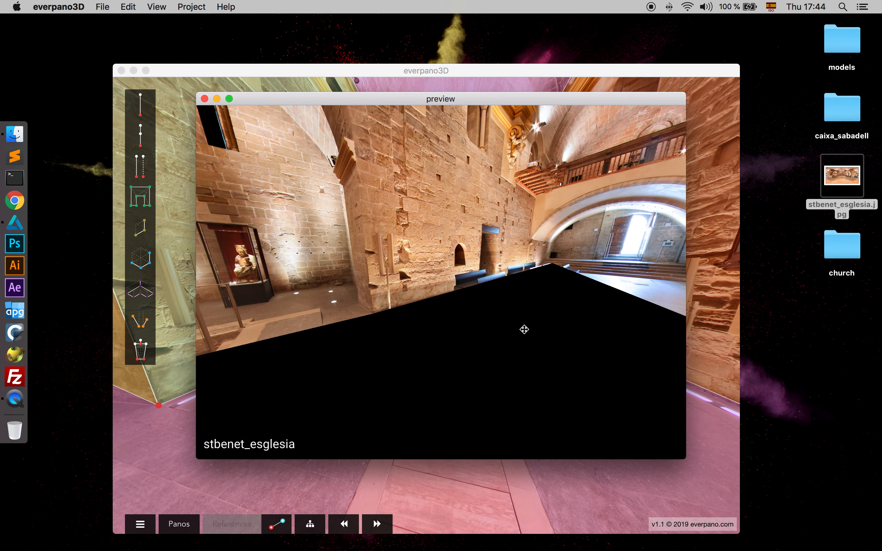
left_click(204, 99)
- Examine the extruded model's floor surface along the nave and its ceiling surface over the crossing and apse
left_click_drag(405, 182, 405, 225)
left_click_drag(411, 283, 519, 297)
left_click(500, 284)
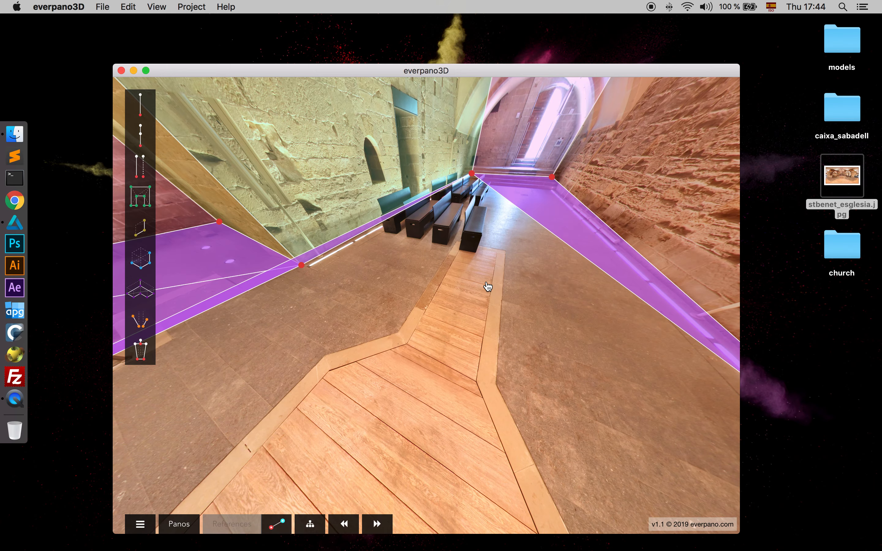
left_click_drag(465, 281, 557, 301)
mouse_move(397, 293)
left_mouse_down()
mouse_move(541, 313)
mouse_move(281, 317)
mouse_move(378, 329)
mouse_move(427, 321)
mouse_move(411, 433)
mouse_move(426, 318)
mouse_move(399, 379)
mouse_move(453, 314)
left_mouse_up()
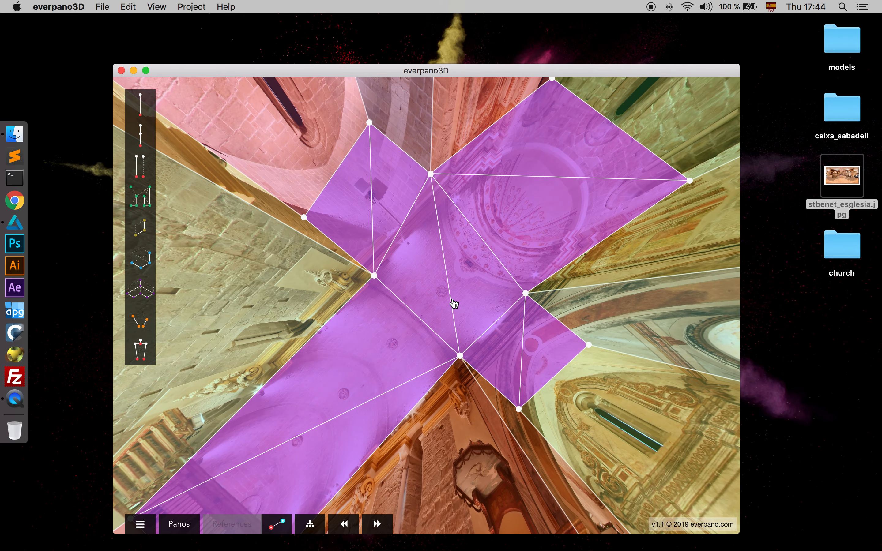
mouse_move(382, 370)
left_mouse_down()
mouse_move(412, 291)
mouse_move(366, 367)
left_mouse_up()
left_click_drag(429, 303, 440, 292)
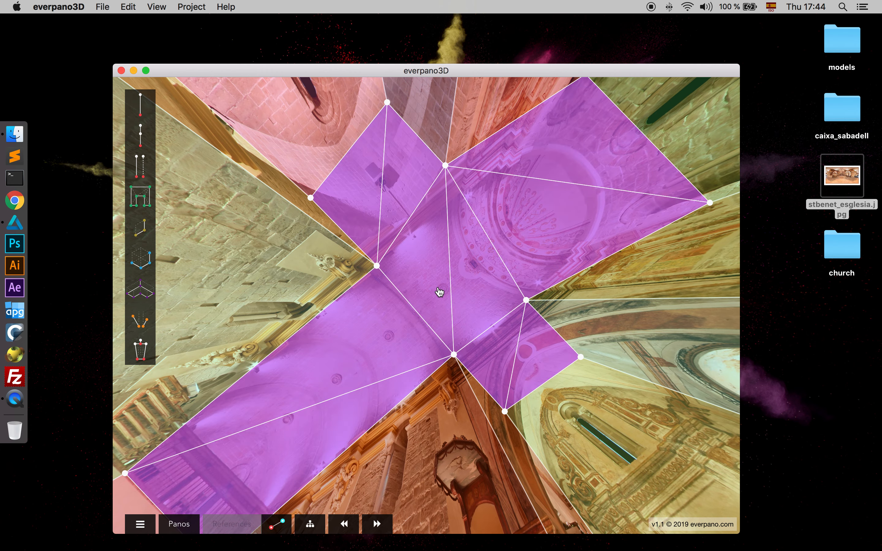
left_click_drag(363, 348, 381, 252)
left_click_drag(416, 341, 264, 376)
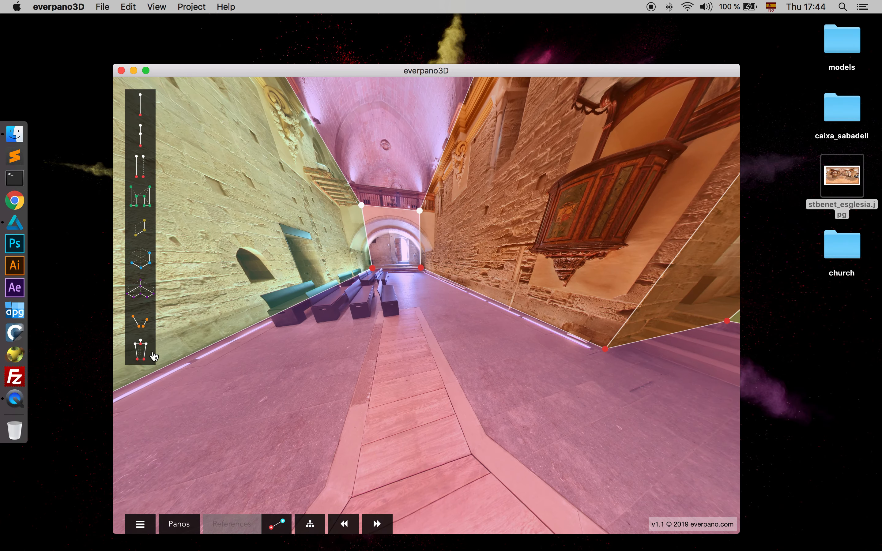
- Remove the model's single floor surface and build a new floor polygon through the four corner points of the nave
left_click(140, 350)
left_click_drag(344, 350, 445, 352)
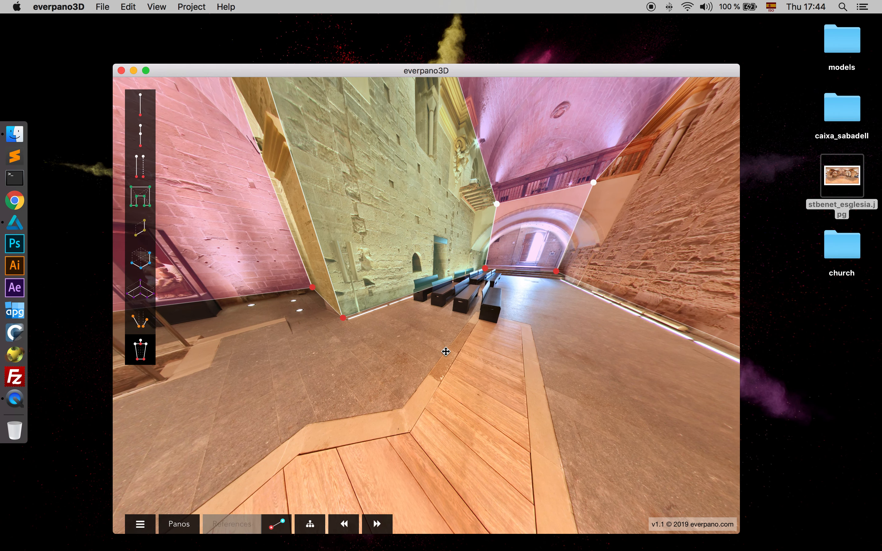
left_click(138, 197)
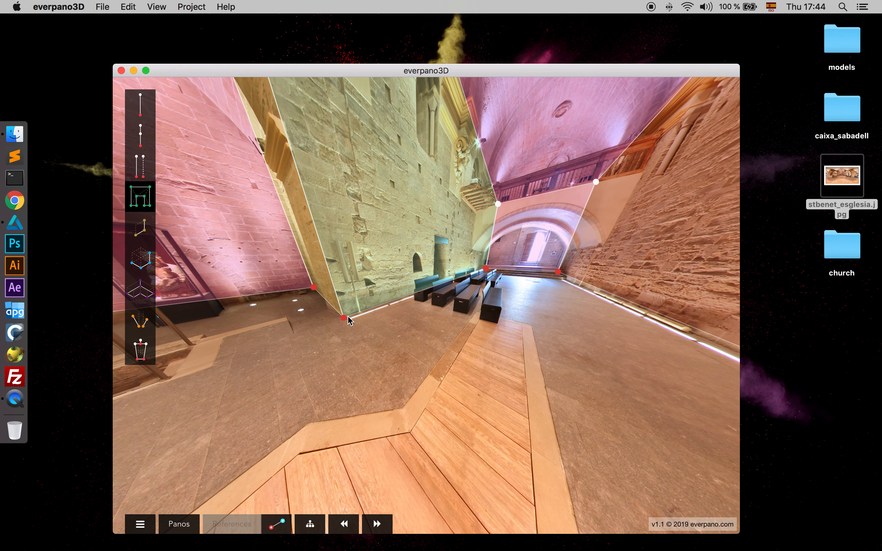
left_click(486, 268)
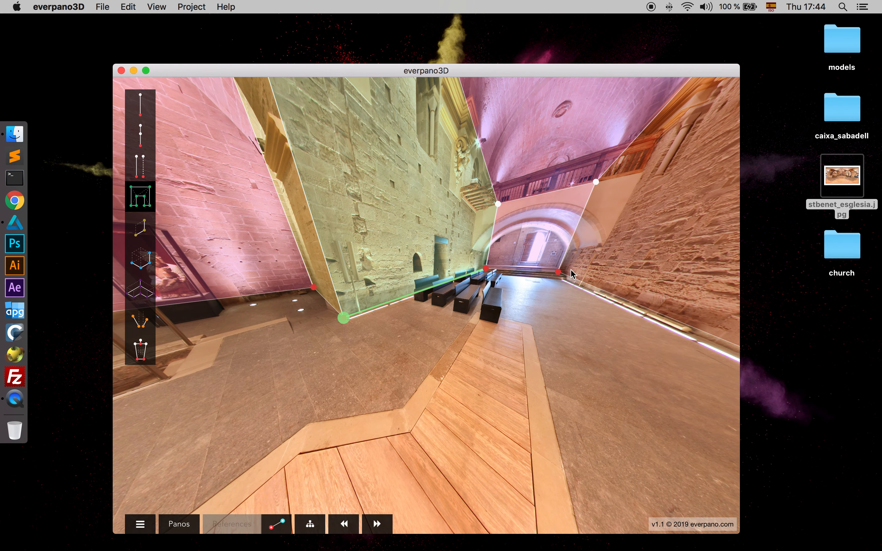
left_click(558, 273)
left_click_drag(602, 305, 433, 309)
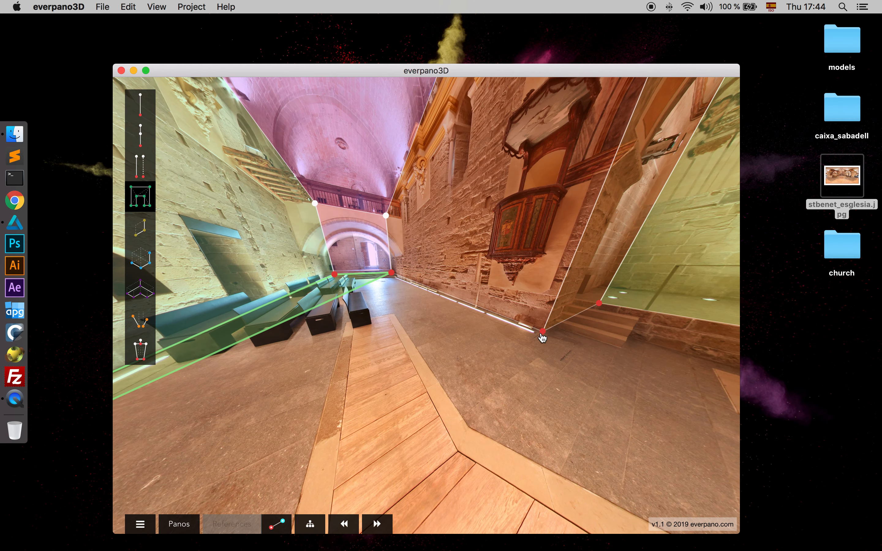
left_click(542, 331)
- Build a floor polygon through the four base corners of the side chapel with the statue
left_click_drag(320, 327, 499, 310)
left_click(373, 273)
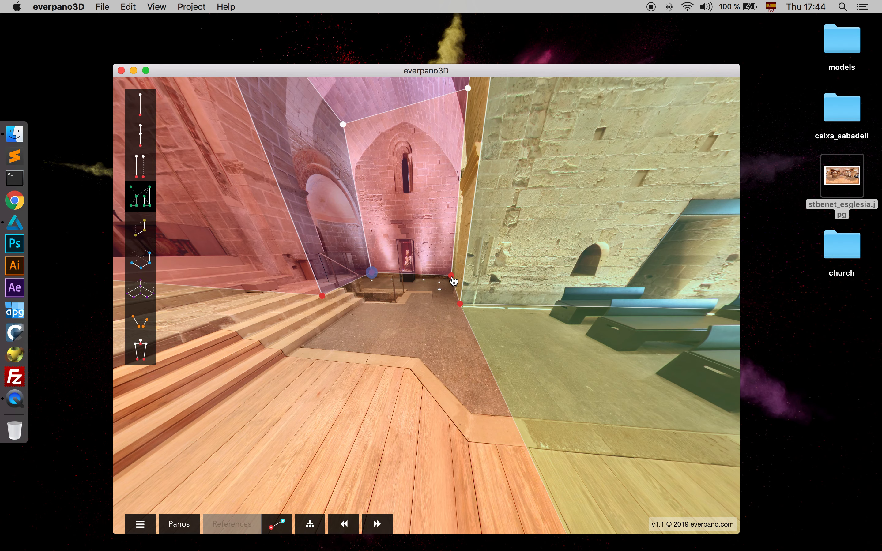
left_click(460, 304)
left_click(322, 295)
left_click(370, 275)
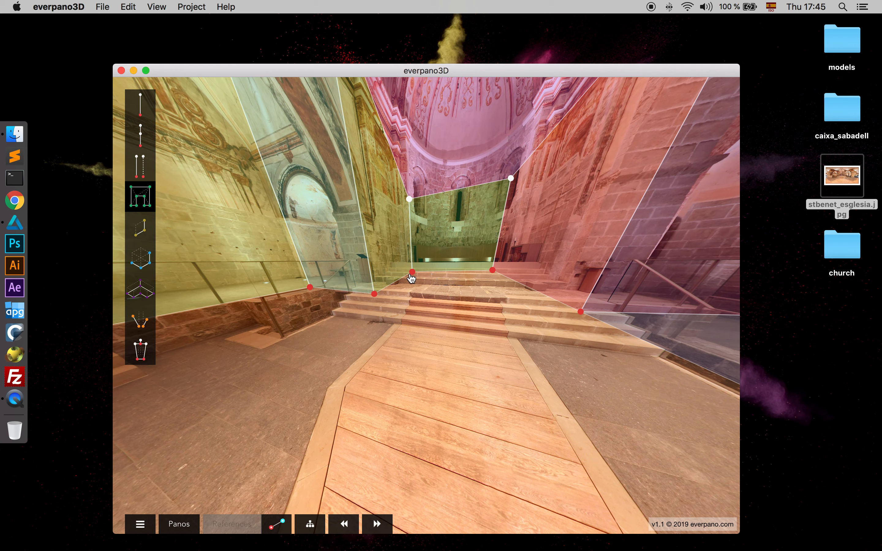
- Build a floor polygon over the altar steps through the four base corners in front of the apse
left_click(412, 271)
left_click(374, 294)
left_click(581, 311)
left_click(492, 271)
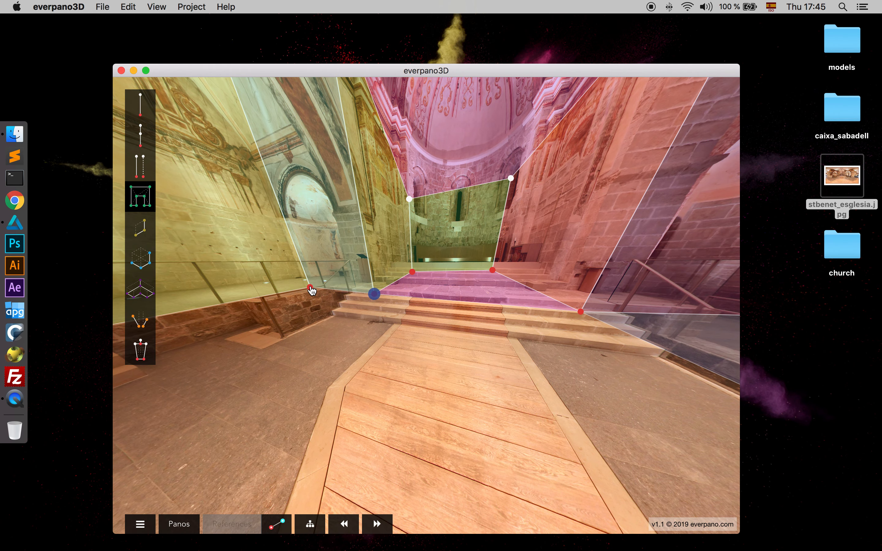
- Build a floor polygon through the four base corners of the side chapel beside the pulpit
left_click_drag(311, 290, 392, 315)
left_click(399, 290)
left_click(383, 317)
left_click(521, 307)
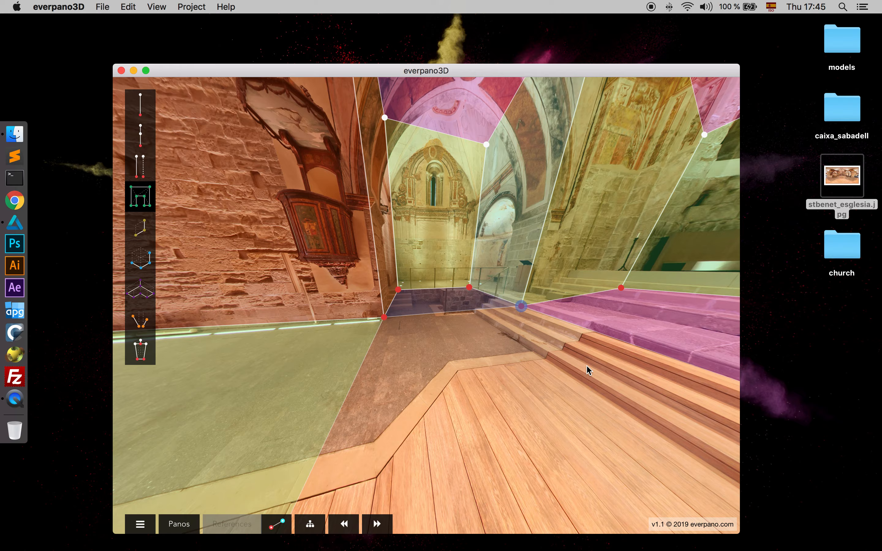
- Fill the remaining floor of the crossing with a polygon joining the nave, chapel and altar floor surfaces
left_click_drag(587, 370, 387, 350)
left_click_drag(476, 331, 343, 368)
left_click(456, 298)
left_click(378, 303)
left_click(512, 289)
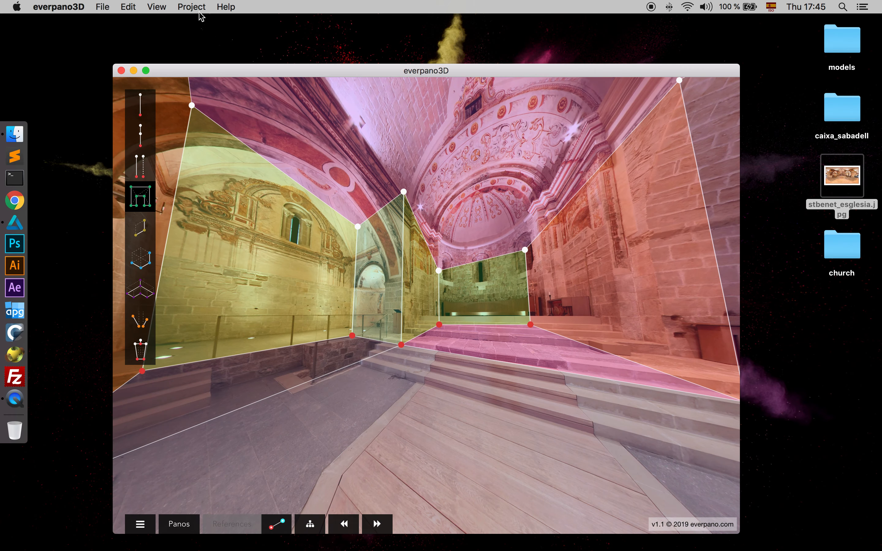
- Preview the project and move back and forth along the church's axis to inspect the altar steps and crossing
left_click(191, 7)
left_click(198, 43)
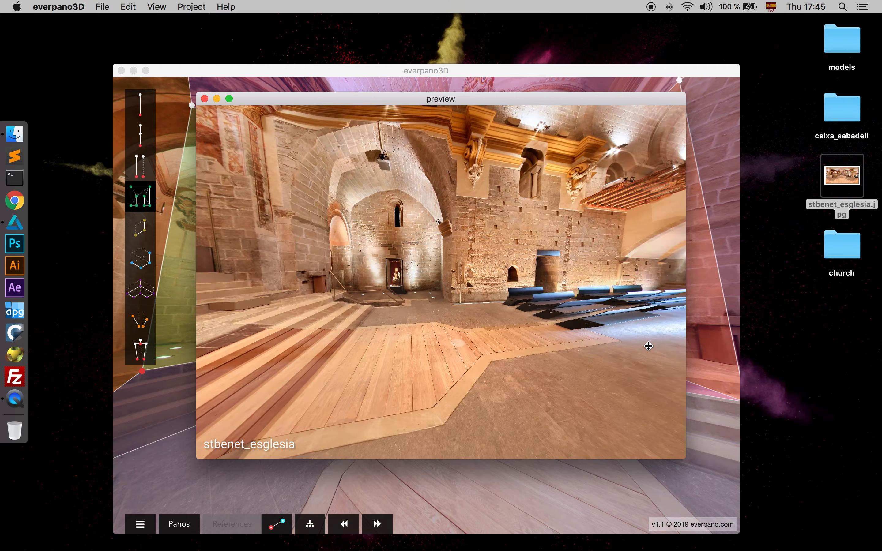
mouse_move(469, 324)
left_mouse_down()
mouse_move(653, 334)
mouse_move(571, 252)
mouse_move(537, 236)
mouse_move(496, 315)
left_mouse_up()
key("s")
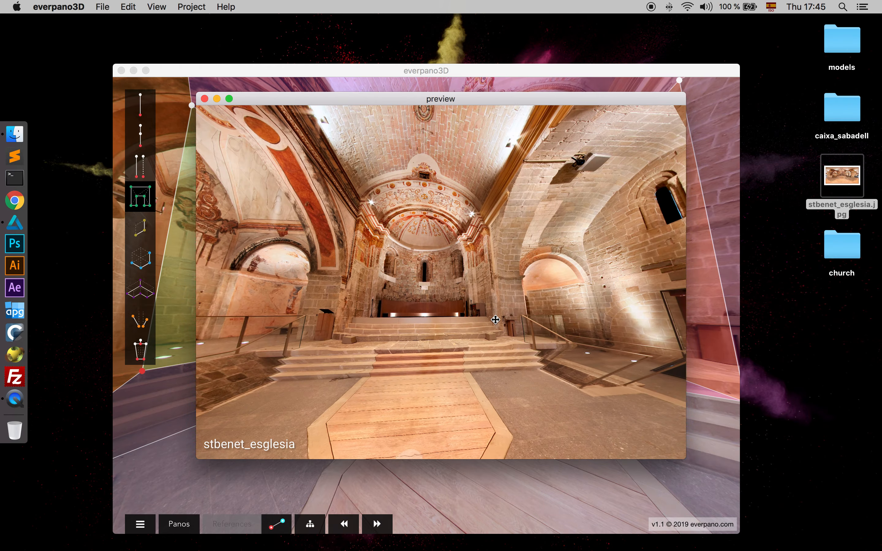
key("w")
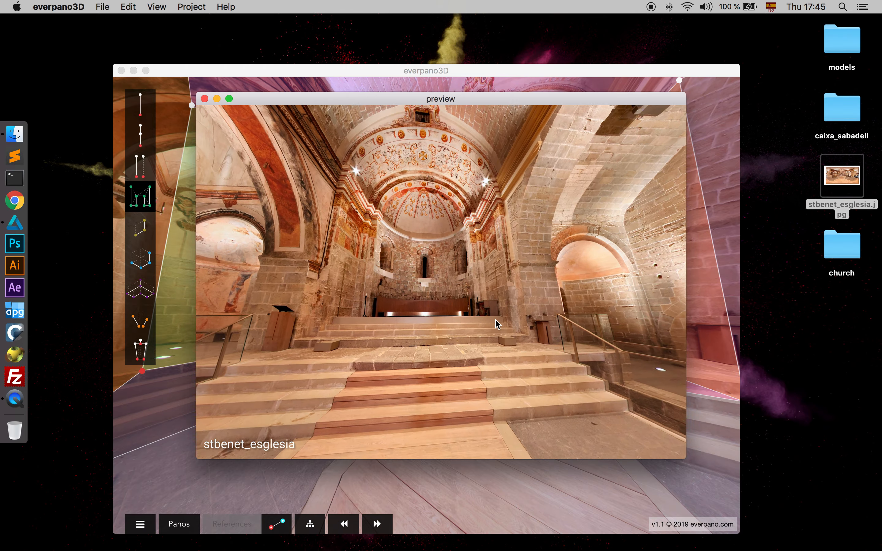
key("s")
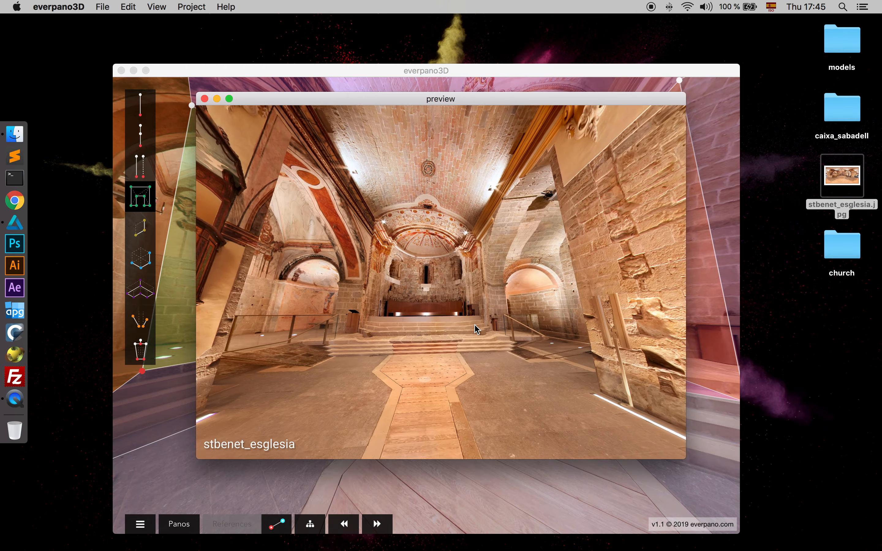
key("a")
key("d")
key("w")
- Inspect the nave with its benches and pulpit and the view back to the apse in the preview, and close the preview
left_click_drag(473, 325, 543, 330)
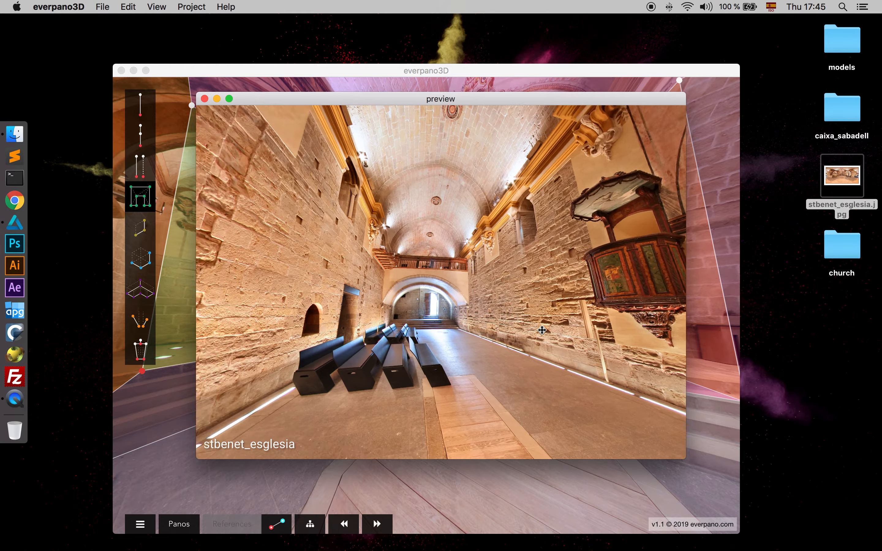
key("w")
key("a")
key("d")
key("w")
key("d")
left_click_drag(602, 315, 411, 267)
key("w")
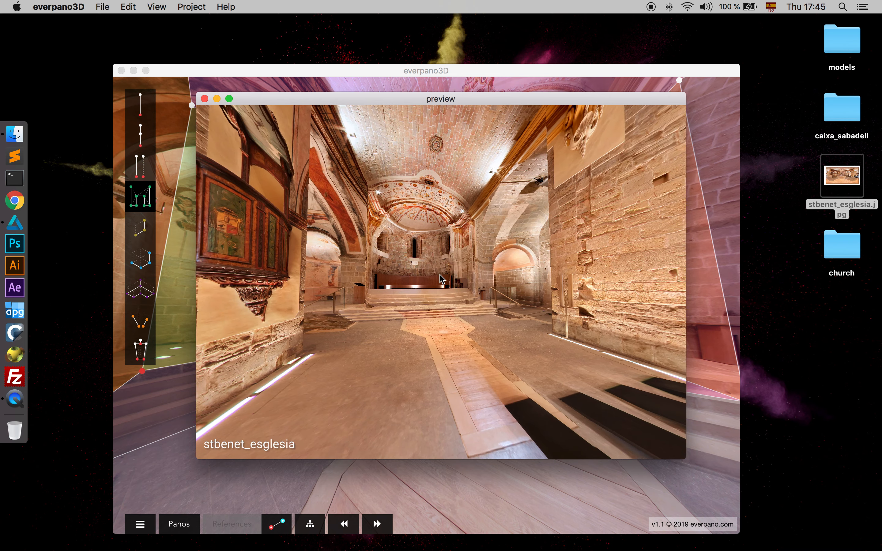
key("w")
key("a")
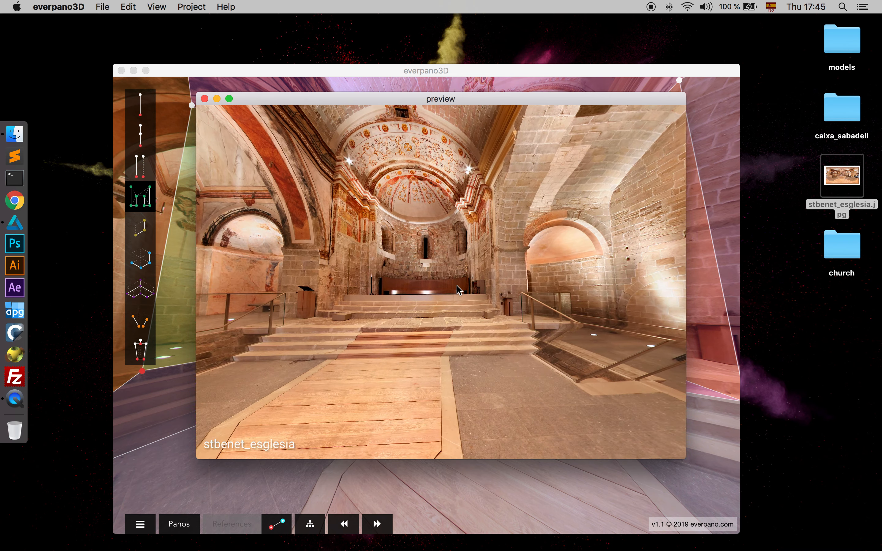
left_click(204, 99)
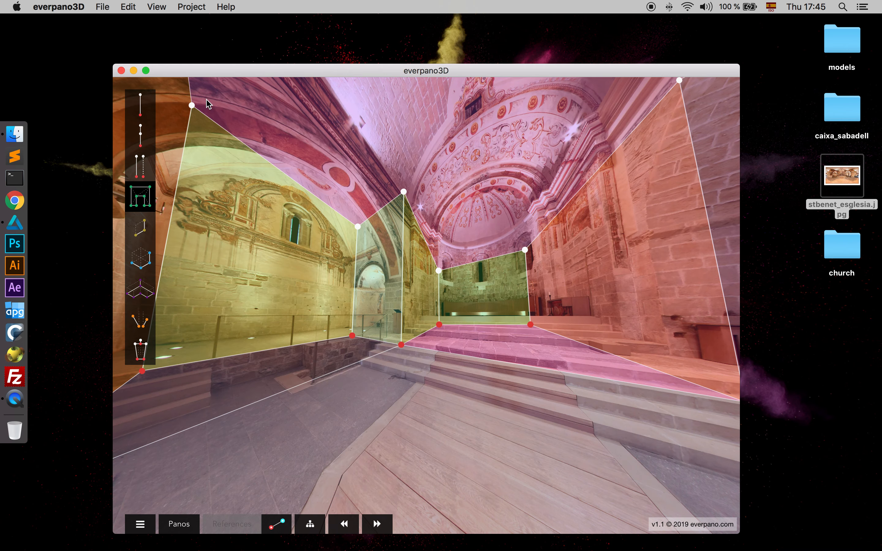
- Delete the stbenet_esglesia panorama from the project's panorama list
left_click_drag(339, 124, 432, 136)
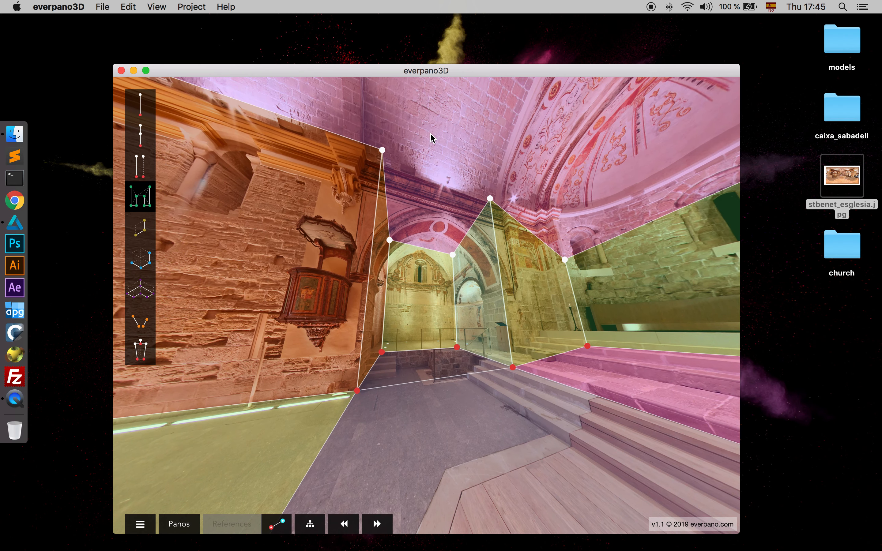
left_click_drag(414, 434, 492, 414)
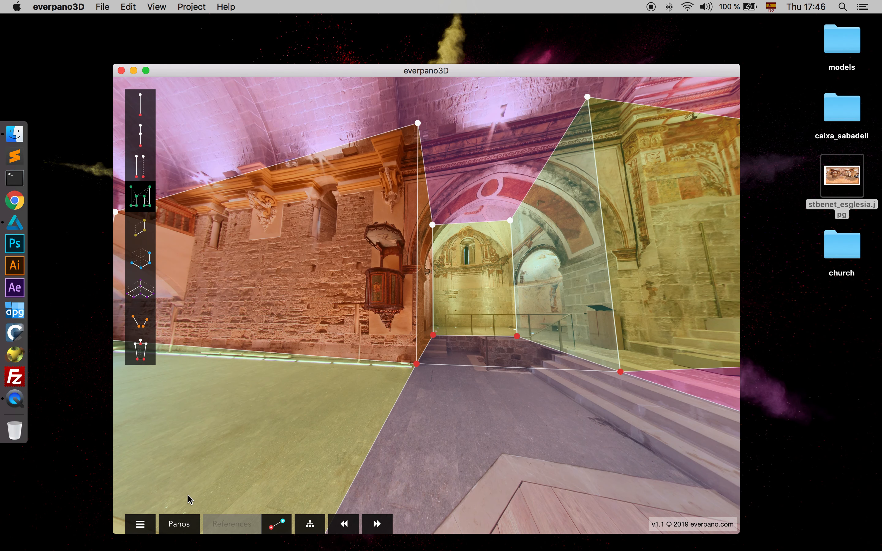
left_click(141, 523)
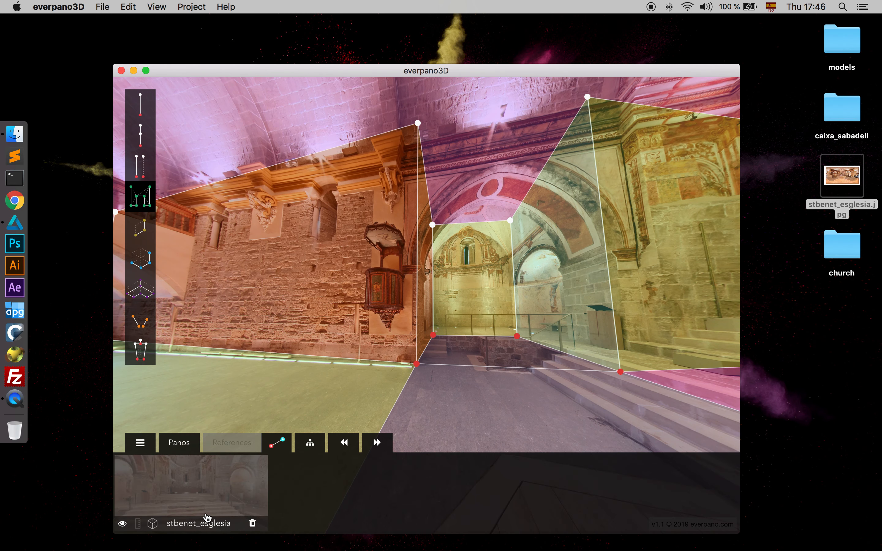
left_click(253, 524)
left_click(233, 493)
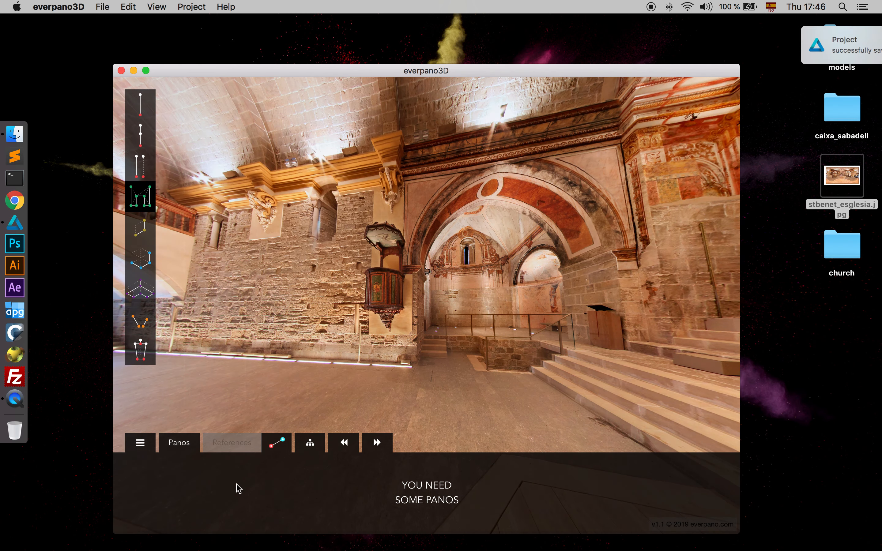
- Add stbenet_esglesia.jpg to the project again as an unmodelled panorama and collapse the panorama list
left_click_drag(529, 277, 467, 242)
left_click_drag(844, 176, 622, 275)
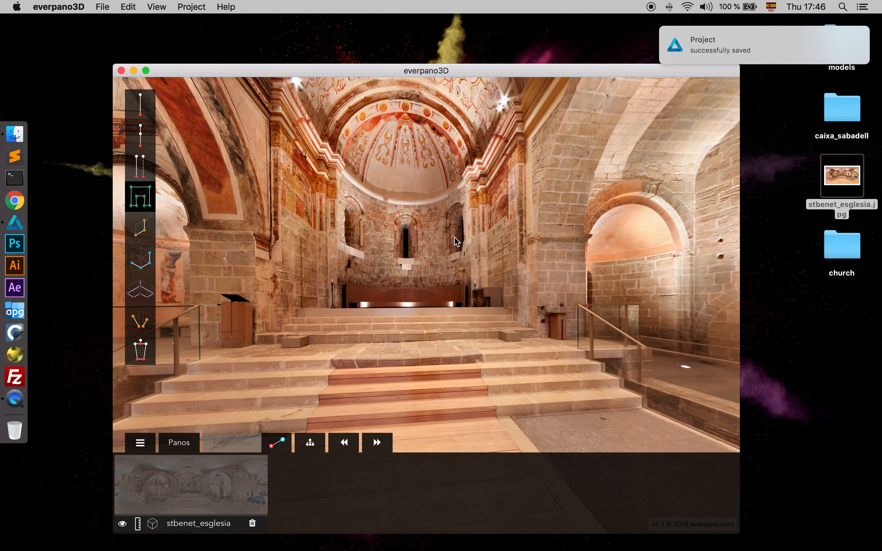
left_click_drag(408, 224, 521, 189)
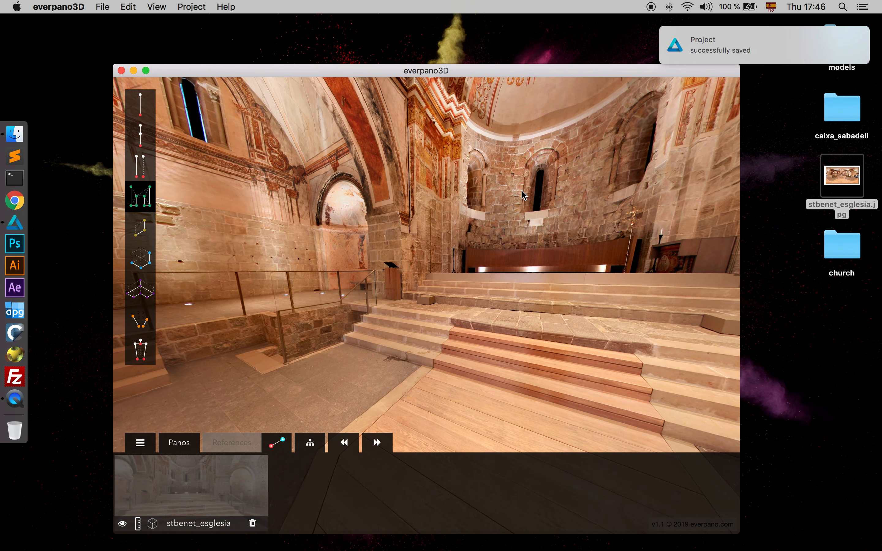
left_click(142, 443)
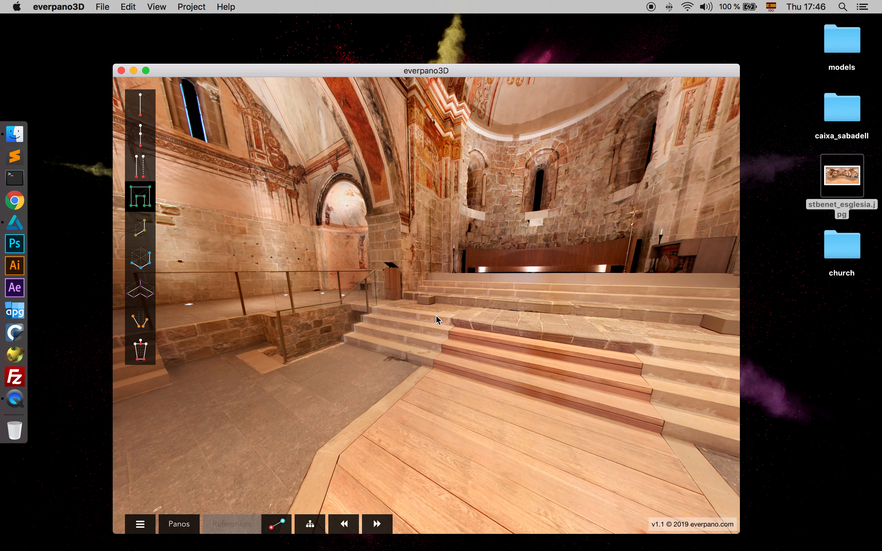
- Add vertical lines at the railing-side ends of the lowest three stair risers and fit their end points to the riser edges
scroll(360, 409, "up", 10)
left_click_drag(337, 390, 422, 351)
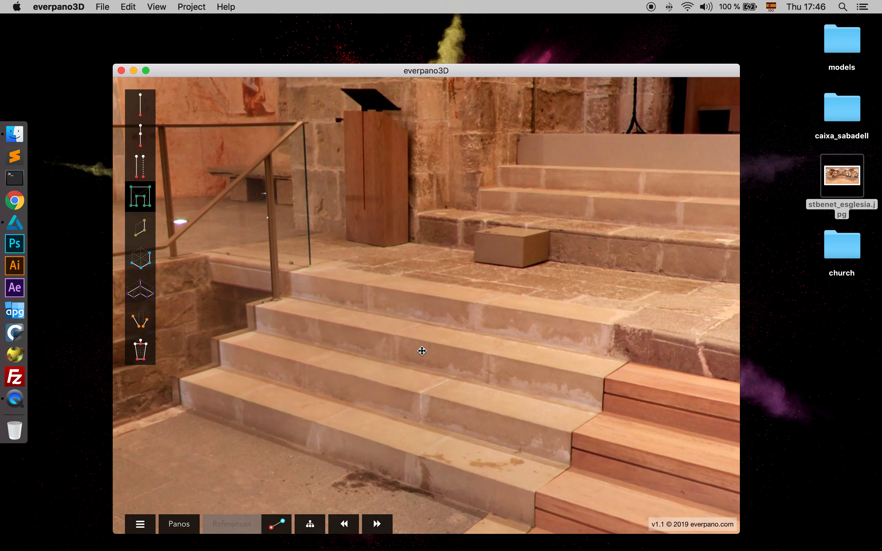
scroll(421, 351, "down", 10)
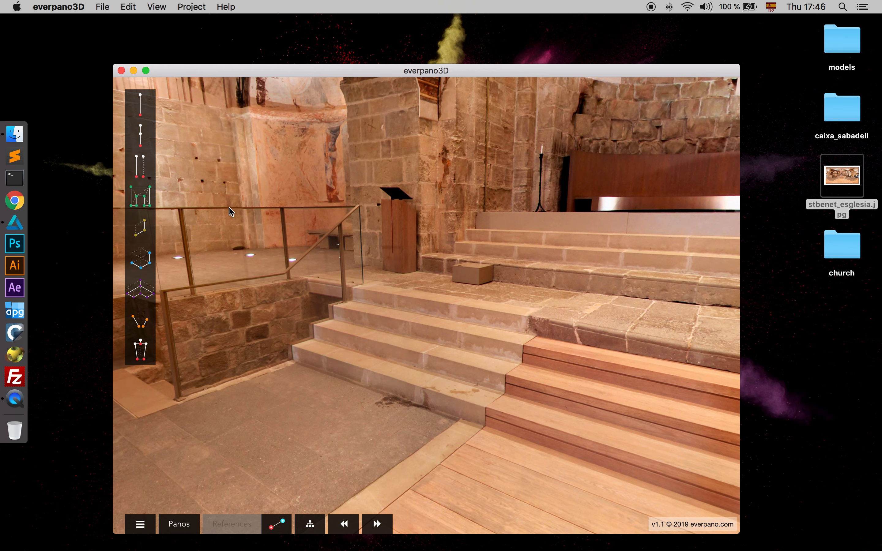
left_click(148, 115)
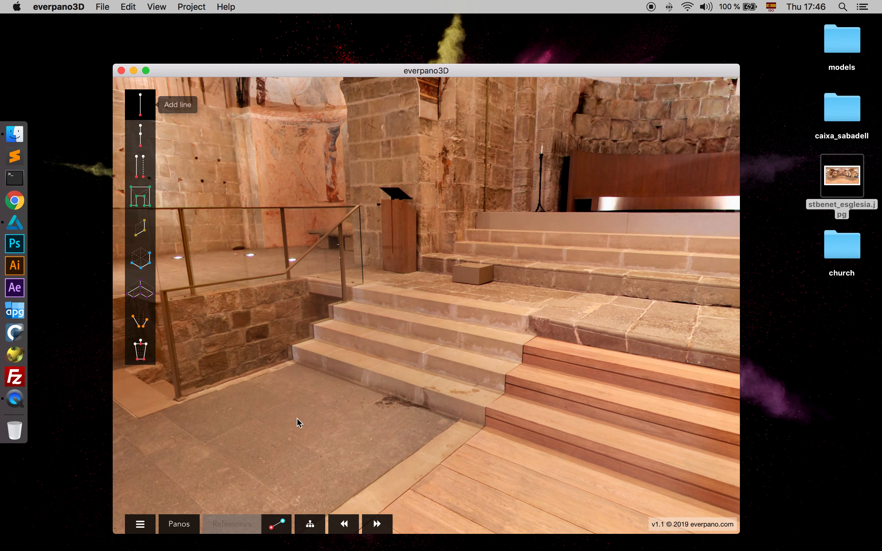
left_click(293, 360)
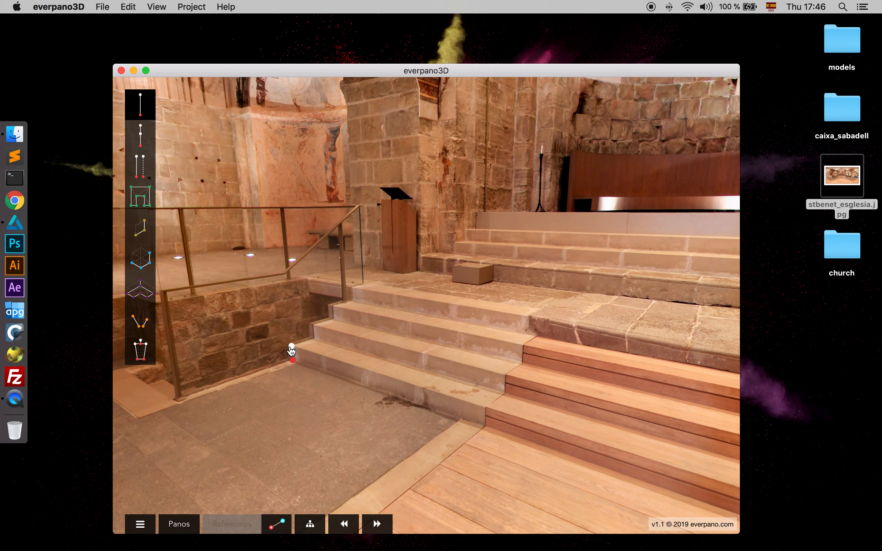
left_click(314, 339)
left_click(334, 320)
left_click_drag(332, 307, 331, 310)
left_click_drag(382, 367, 390, 358)
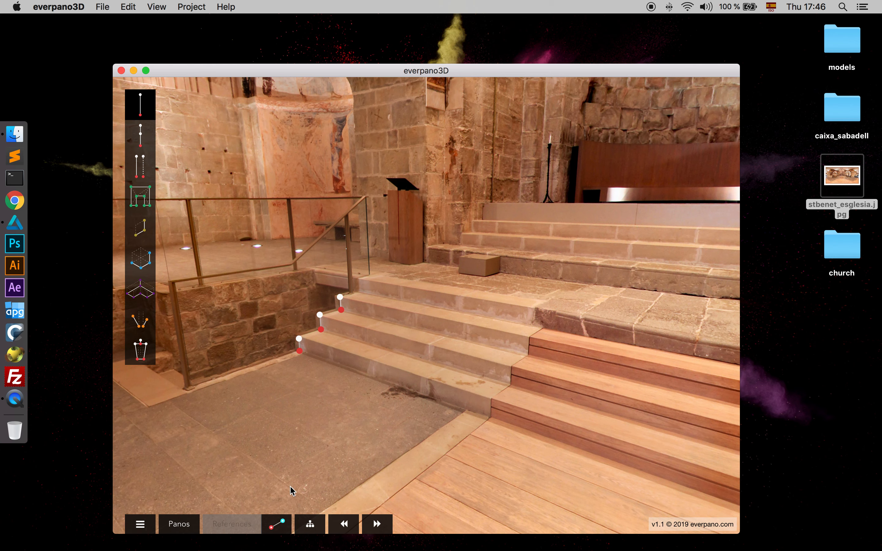
- Try to move the second riser's vertical line down so that its base sits on the church floor
scroll(328, 377, "up", 3)
left_click_drag(328, 379, 412, 375)
scroll(412, 373, "up", 3)
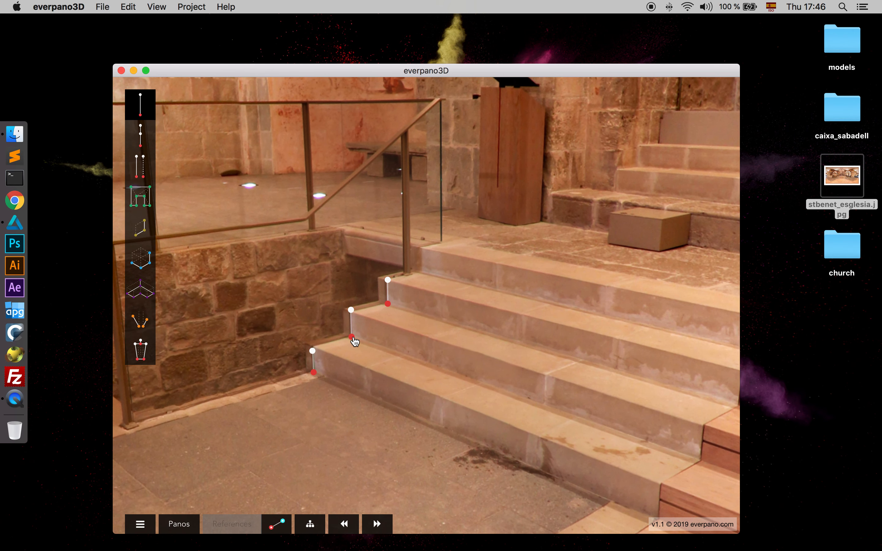
mouse_move(353, 339)
left_mouse_down()
mouse_move(348, 379)
mouse_move(330, 379)
mouse_move(354, 338)
mouse_move(341, 397)
left_mouse_up()
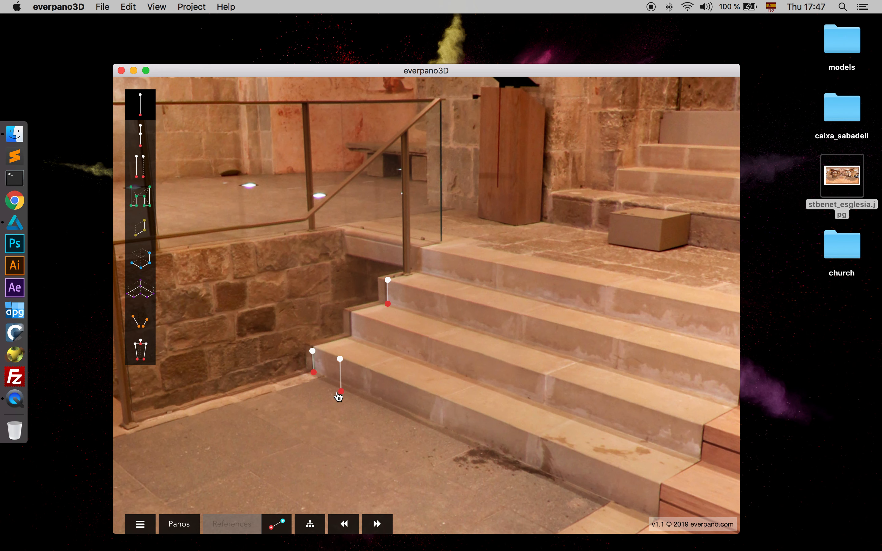
- Remove the vertical lines of the second and third risers, keeping only the one on the lowest step
left_click(140, 350)
left_click(341, 379)
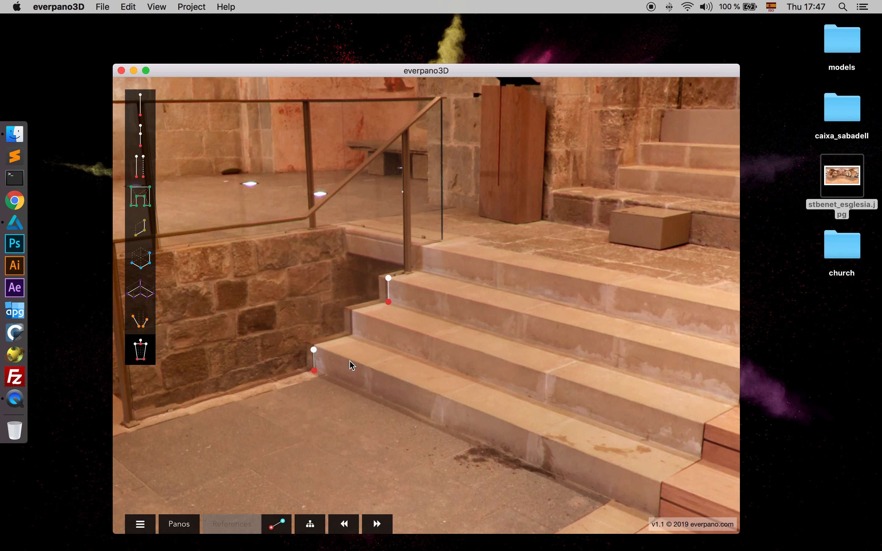
left_click(389, 290)
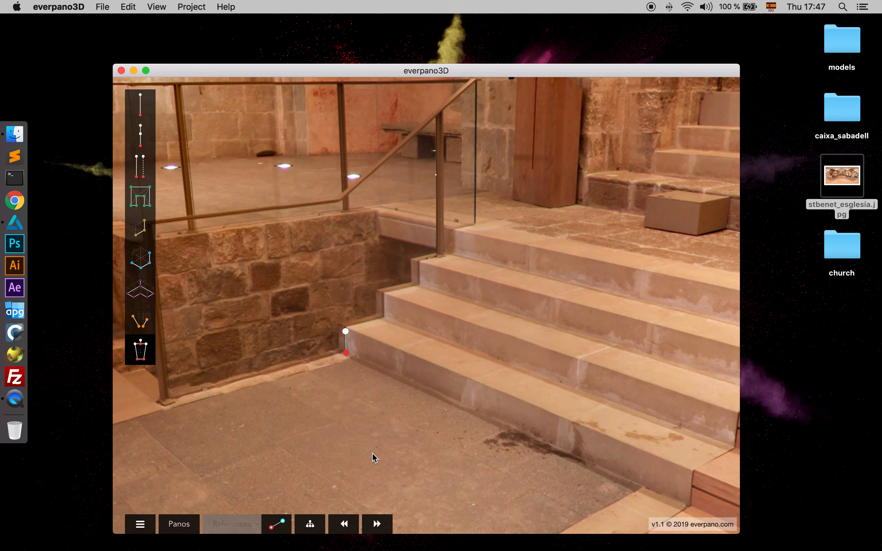
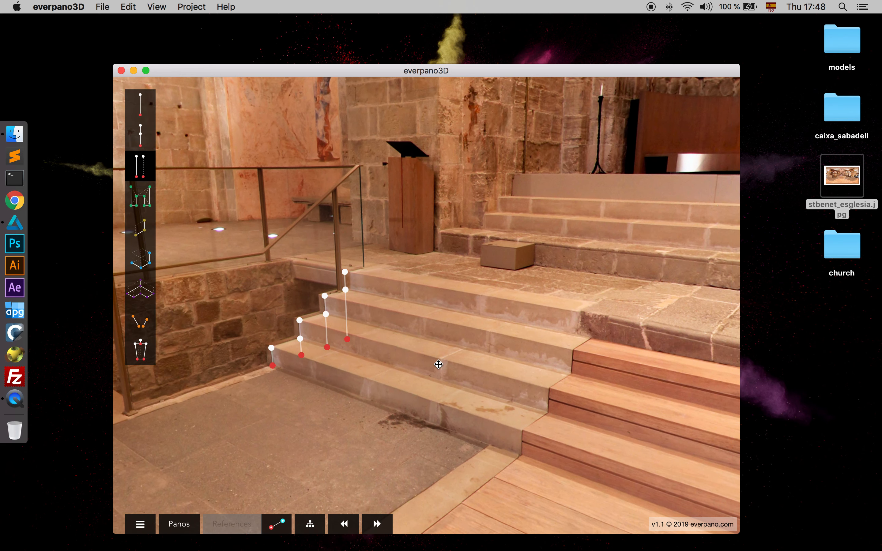
left_click_drag(568, 368, 320, 366)
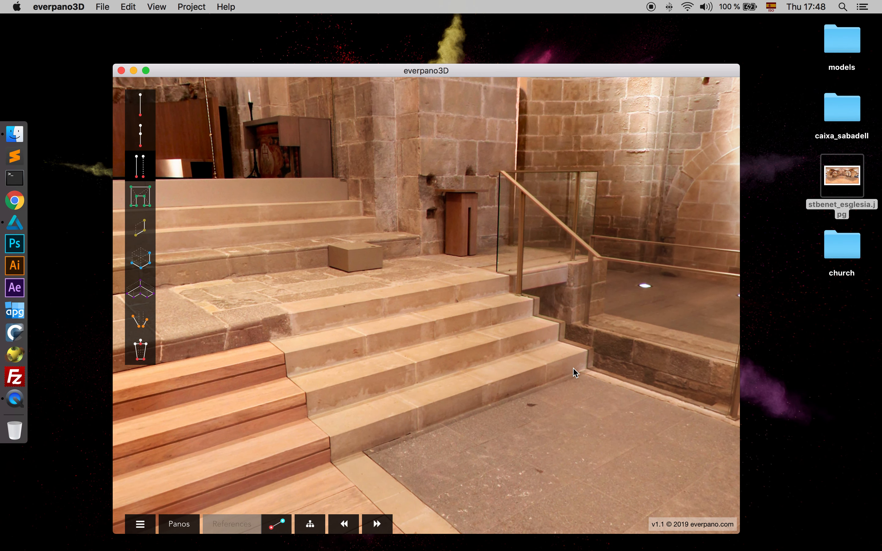
- Duplicate the lowest step's vertical line and place the copy at the opposite end of the same riser
scroll(480, 369, "down", 3)
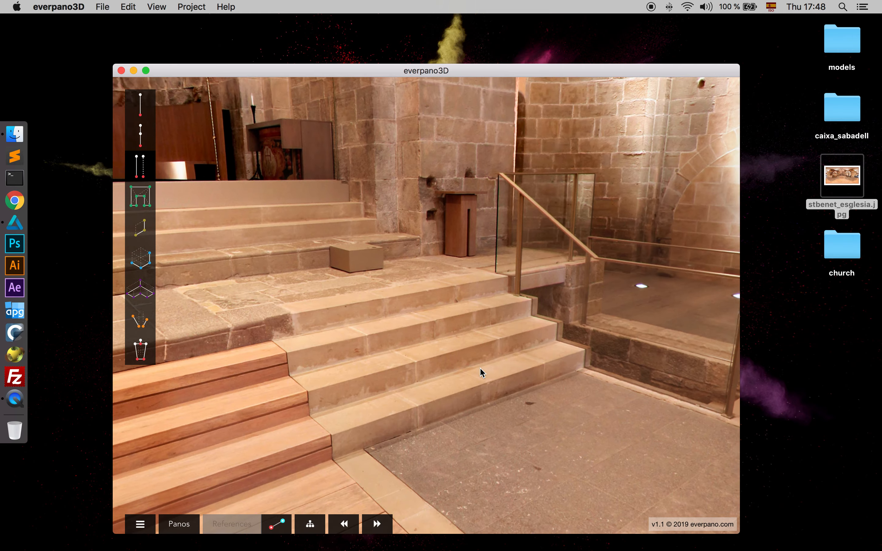
left_click_drag(397, 354, 714, 356)
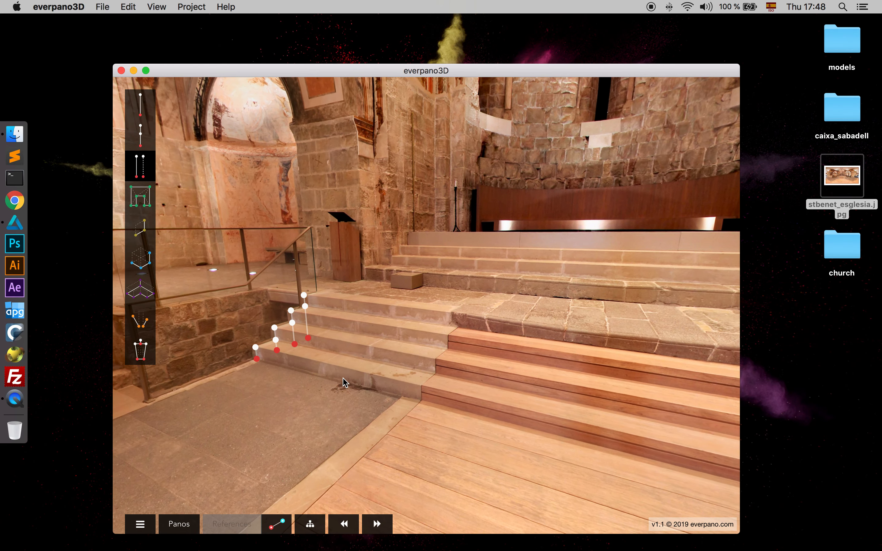
scroll(287, 388, "up", 3)
left_click_drag(287, 388, 334, 386)
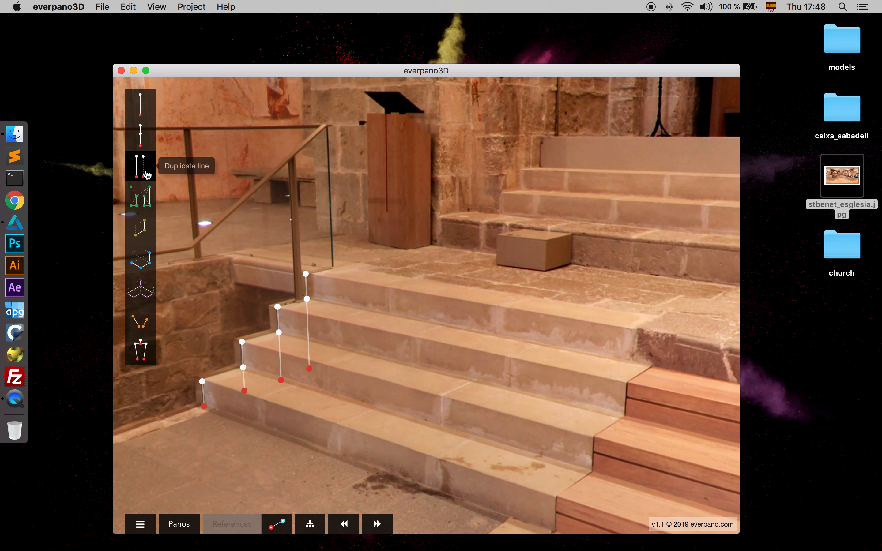
left_click(337, 396)
mouse_move(370, 444)
left_mouse_down()
mouse_move(286, 390)
mouse_move(523, 456)
mouse_move(384, 311)
mouse_move(309, 348)
mouse_move(331, 375)
left_mouse_up()
left_click_drag(309, 334, 577, 364)
left_click_drag(379, 362, 293, 363)
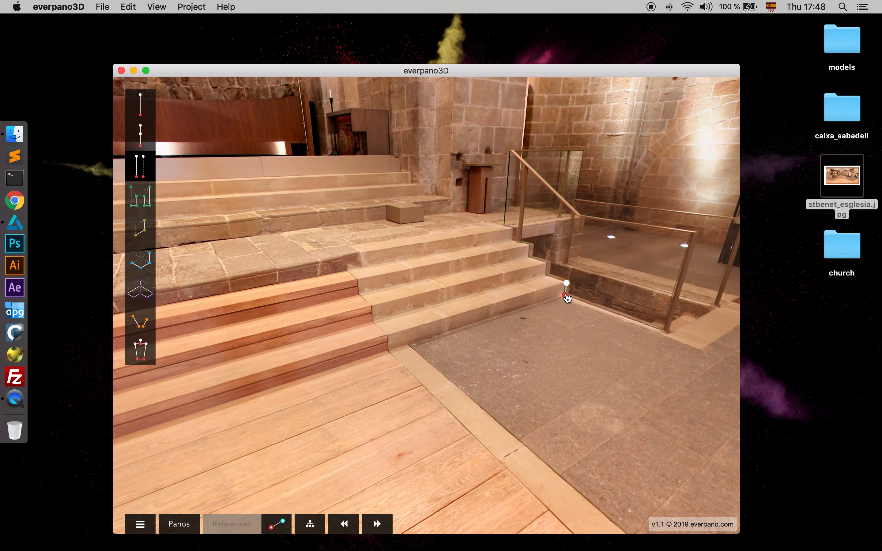
- Duplicate the vertical lines of the three higher risers and place the copies at the opposite end of the staircase
left_click_drag(503, 319, 254, 305)
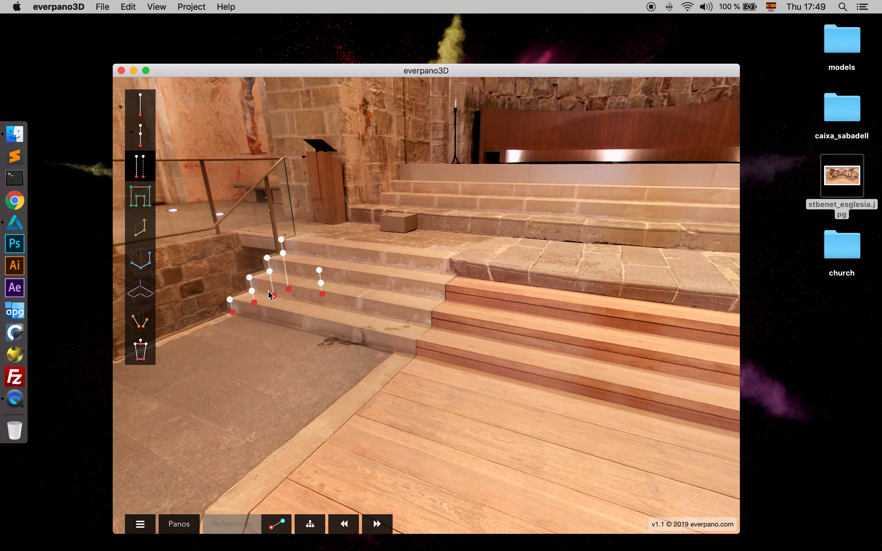
left_click(646, 388)
left_click_drag(271, 283, 289, 320)
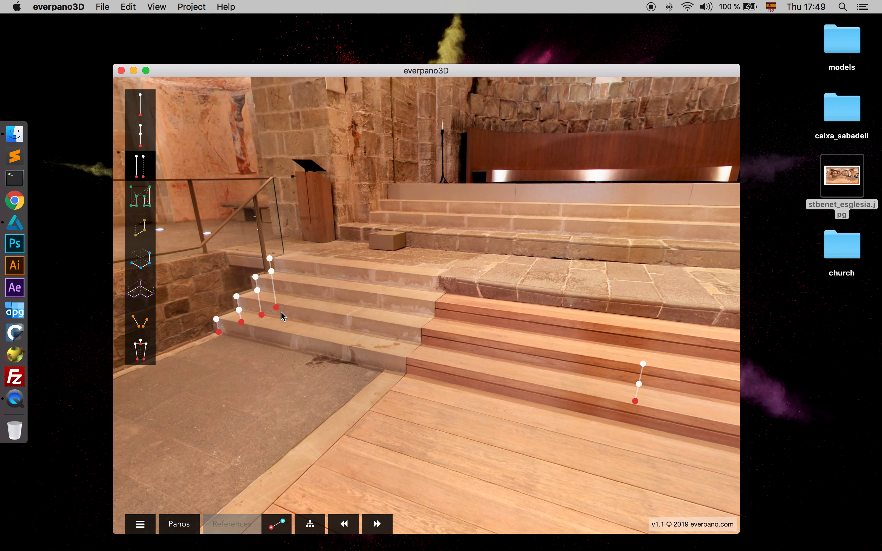
left_click(328, 307)
left_click_drag(376, 425, 336, 323)
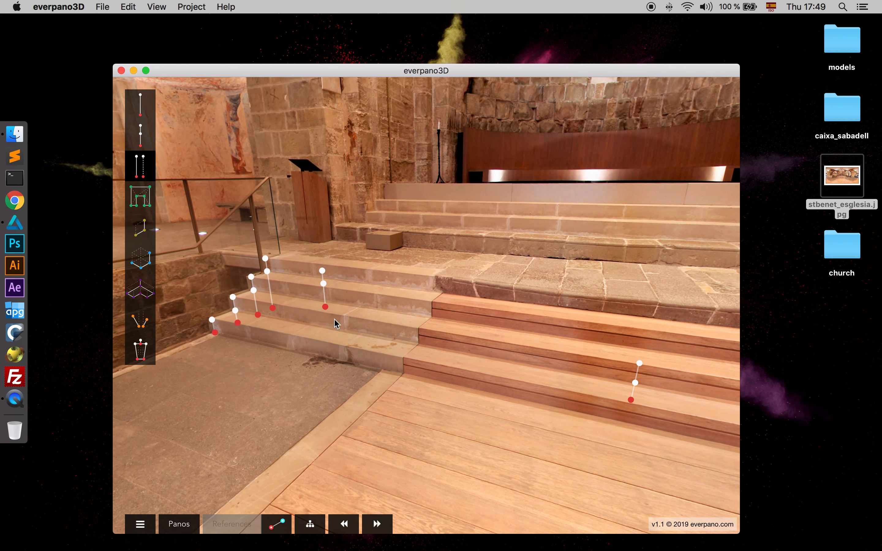
left_click(680, 398)
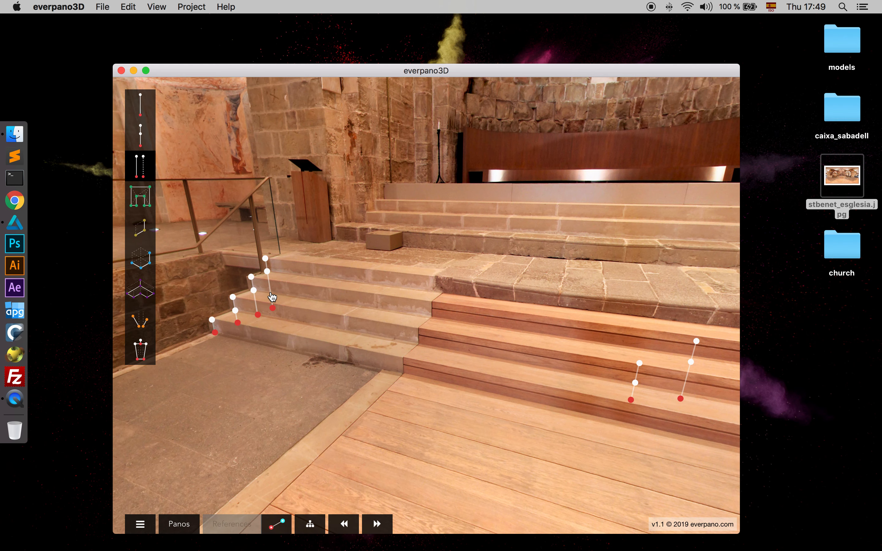
left_click(336, 297)
left_click_drag(721, 413, 349, 455)
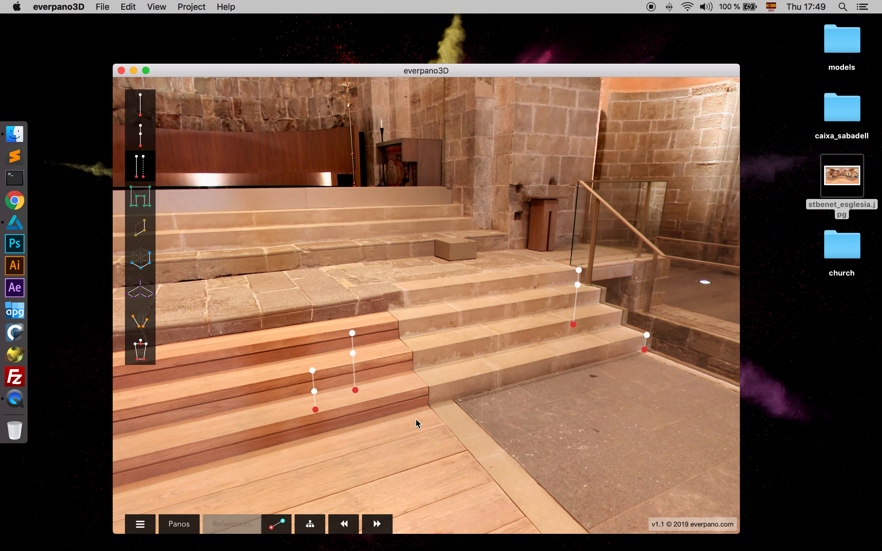
mouse_move(360, 392)
left_mouse_down()
mouse_move(567, 375)
mouse_move(441, 409)
left_mouse_up()
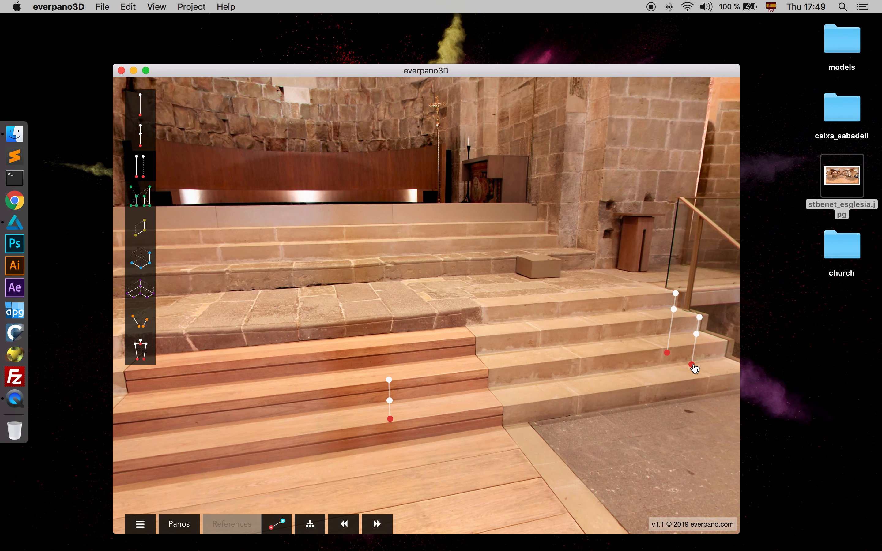
left_click_drag(692, 376, 561, 413)
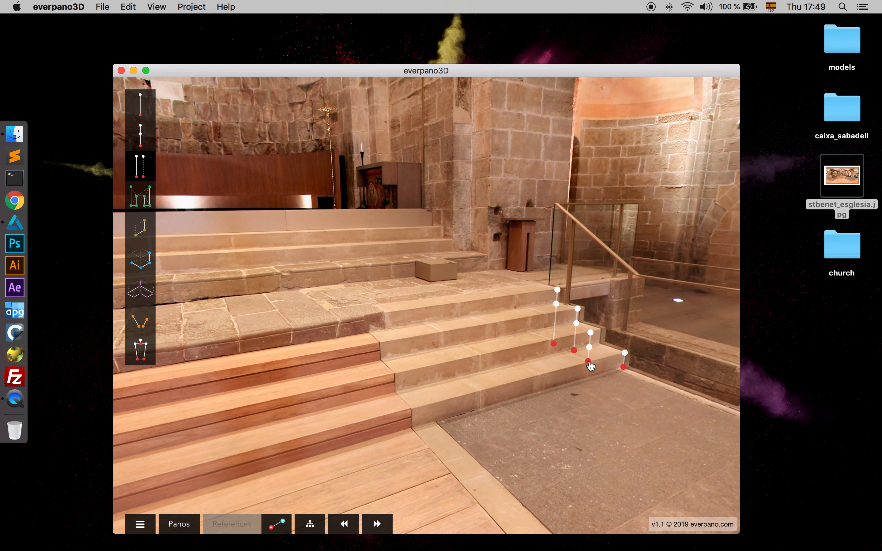
- Fine-tune the duplicated vertical lines so that their points fit the riser corners beside the railing
left_click(600, 362)
scroll(602, 386, "up", 3)
left_click_drag(603, 386, 243, 344)
left_click_drag(372, 339, 373, 339)
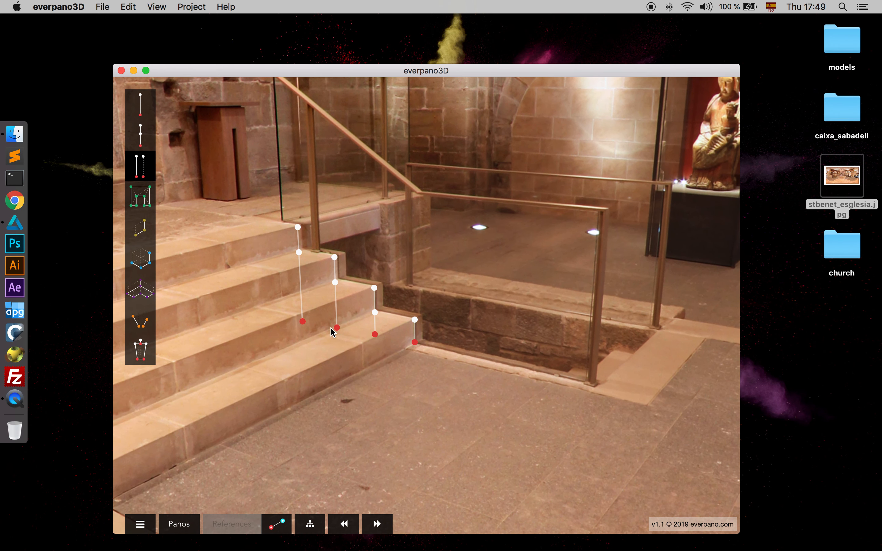
left_click_drag(336, 331, 304, 325)
scroll(285, 340, "down", 3)
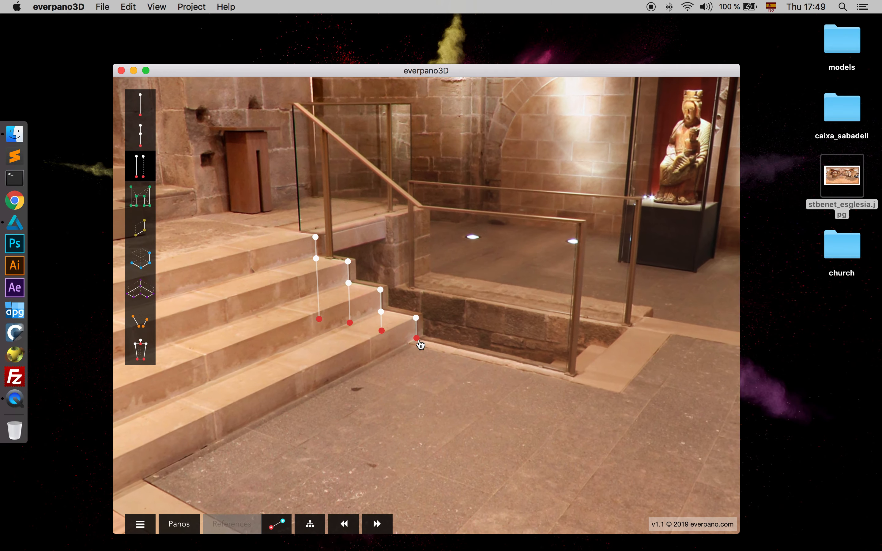
left_click_drag(375, 372, 359, 351)
scroll(509, 368, "up", 5)
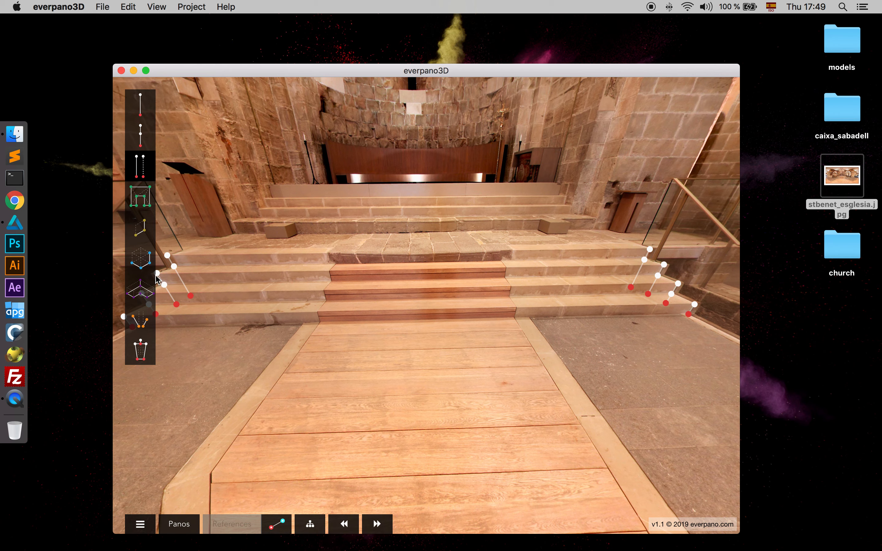
- Draw polygons over the lowest riser and its tread, connecting the vertical-line points at both ends of the staircase
left_click(141, 199)
left_click_drag(260, 272, 257, 290)
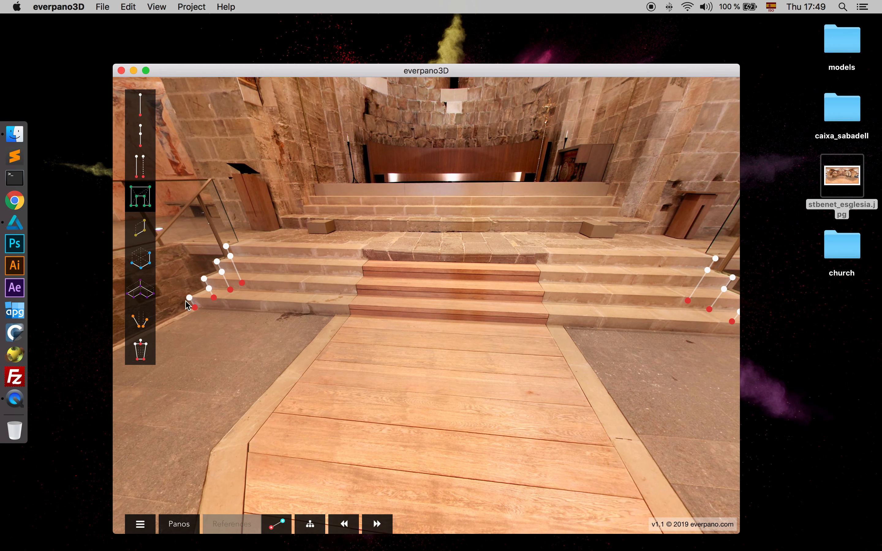
left_click_drag(190, 302, 370, 314)
left_click(608, 287)
left_click(604, 295)
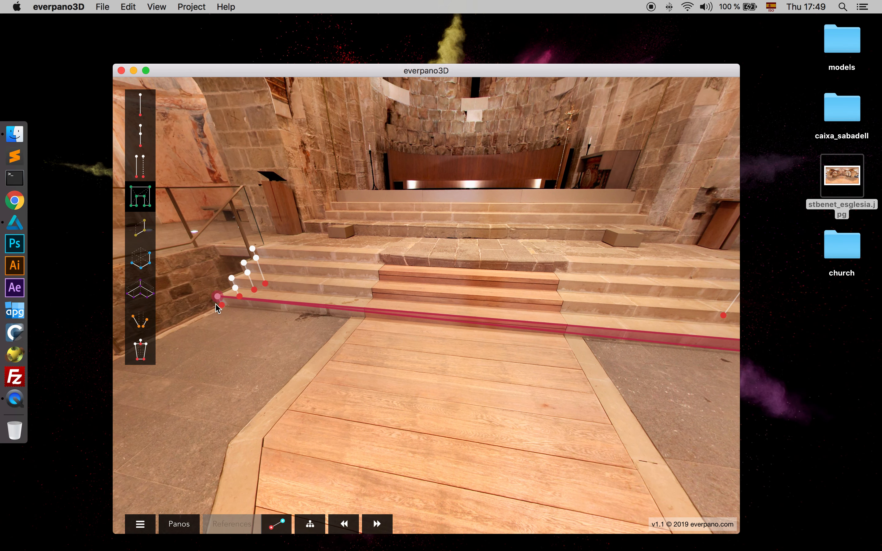
left_click(217, 297)
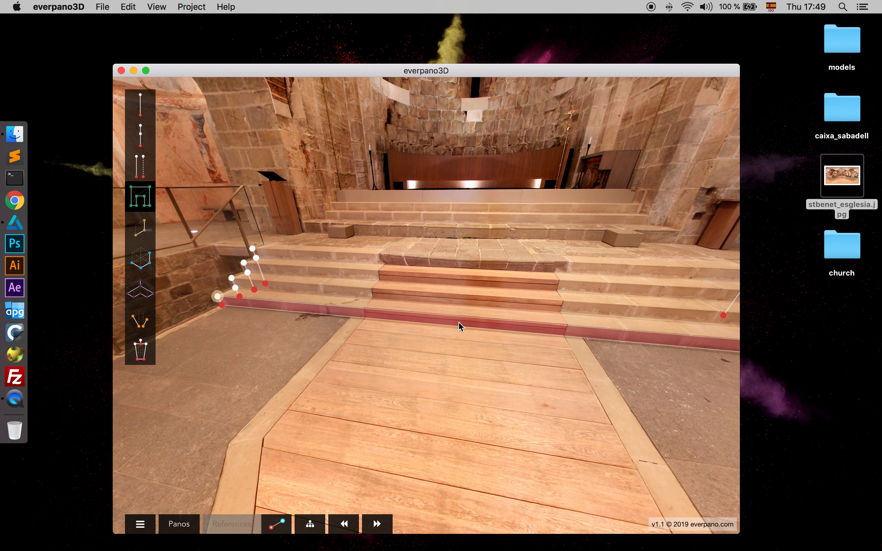
left_click_drag(459, 322, 382, 340)
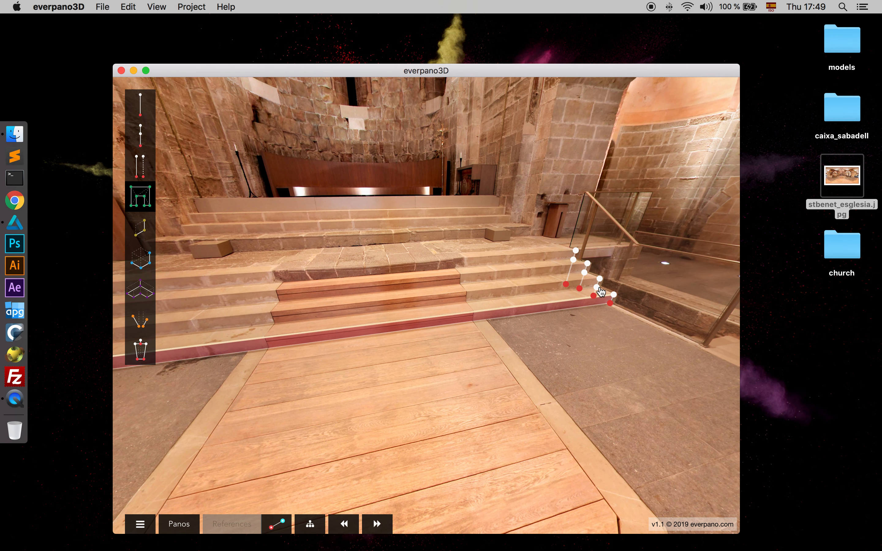
left_click_drag(535, 292, 302, 292)
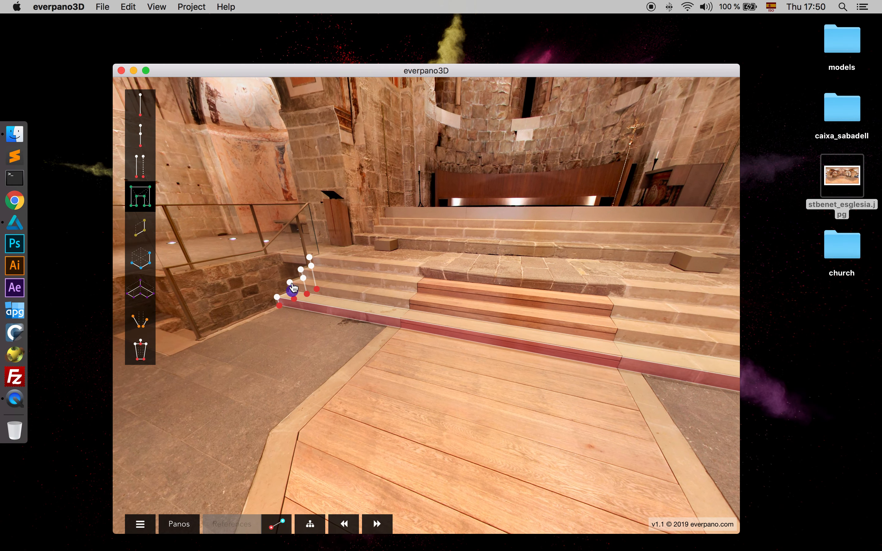
- Draw polygons over the second riser and its tread between the vertical lines at both ends
left_click_drag(326, 299, 361, 288)
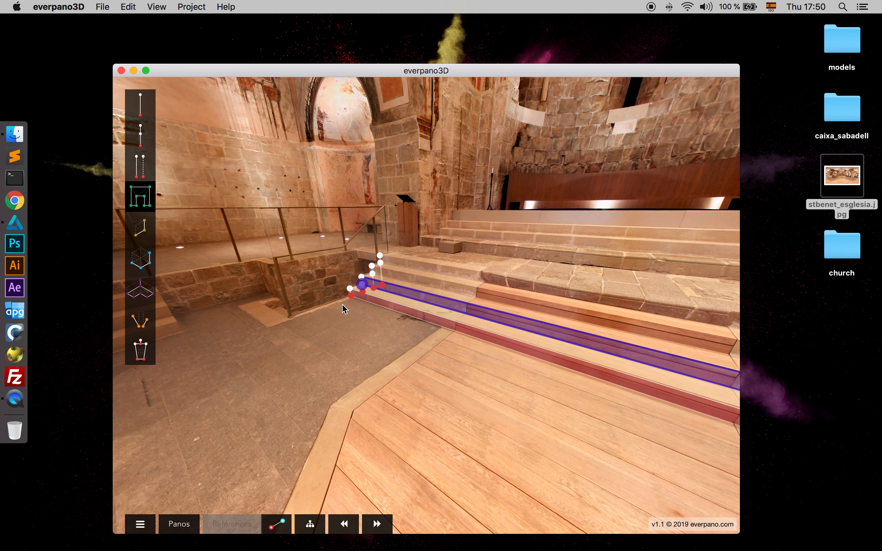
scroll(370, 288, "up", 5)
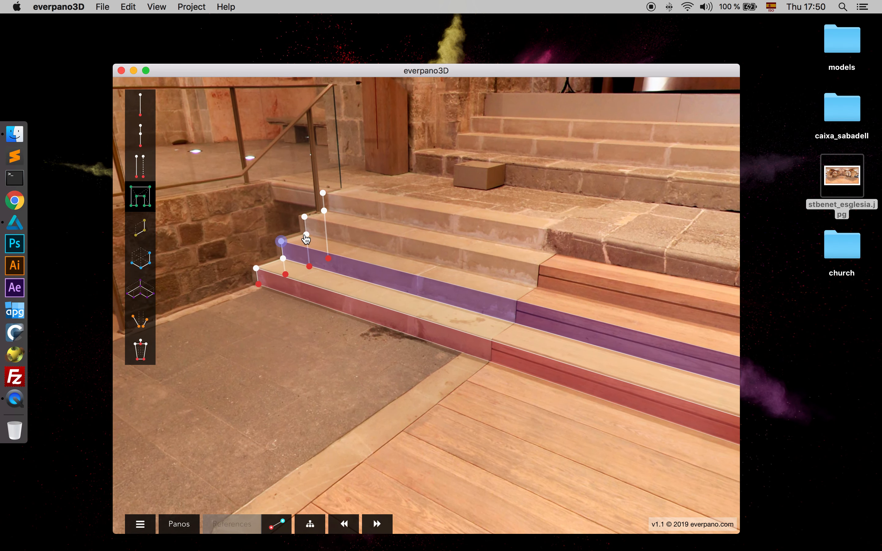
left_click_drag(453, 263, 623, 271)
left_click(584, 246)
left_click(607, 251)
left_click_drag(291, 292, 541, 315)
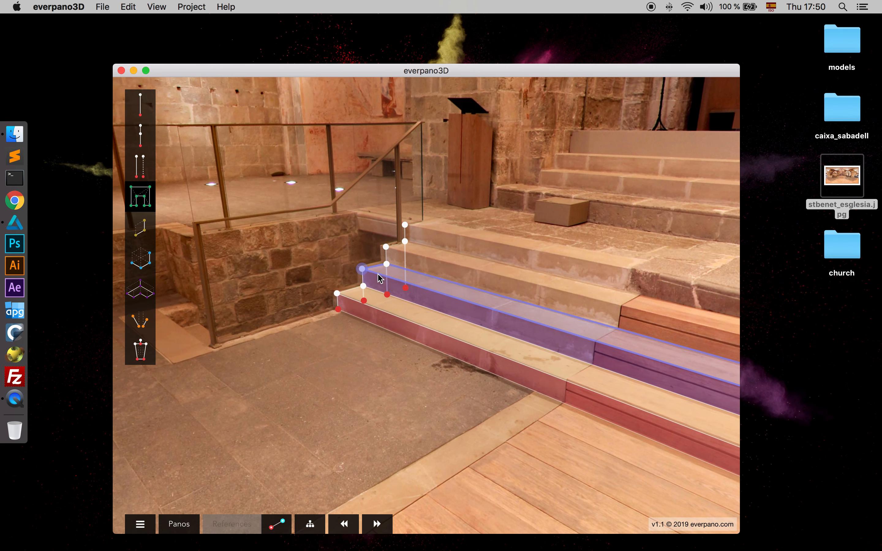
left_click(363, 270)
- Try to draw a polygon over the third riser through the vertical-line points at both ends
left_click(387, 249)
left_click(405, 242)
left_click_drag(492, 258, 276, 257)
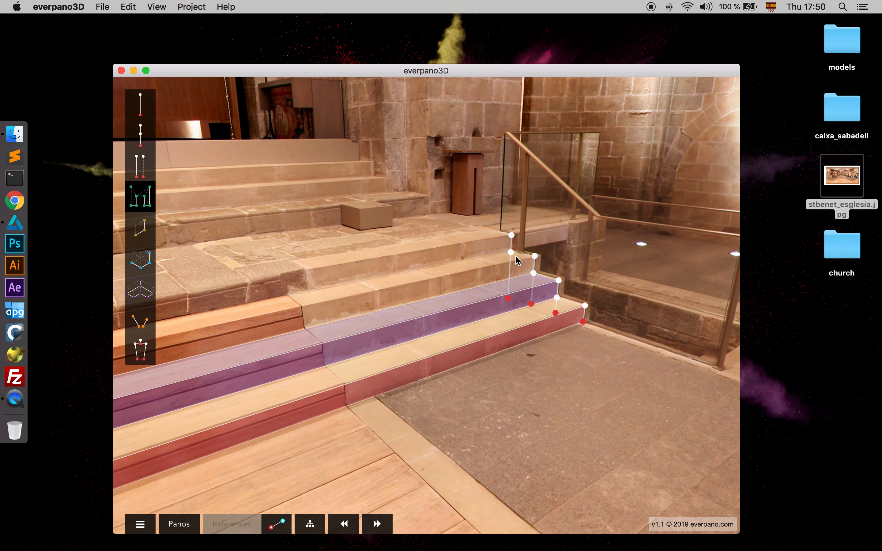
left_click(511, 254)
left_click(534, 256)
left_click(533, 273)
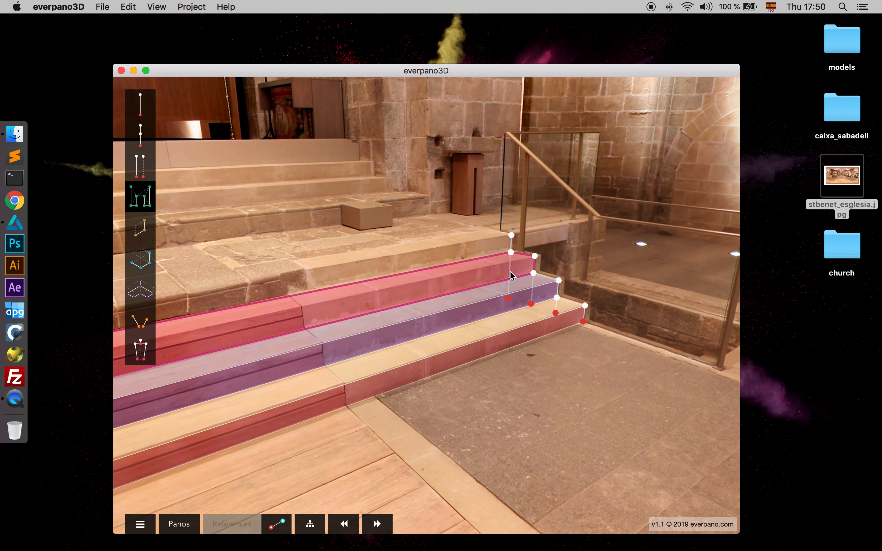
left_click_drag(328, 282, 497, 283)
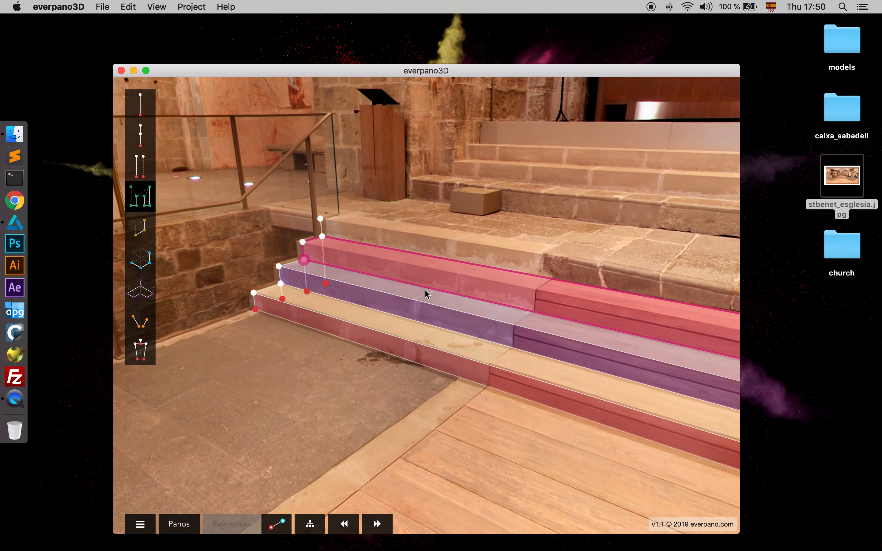
left_click_drag(330, 274, 519, 296)
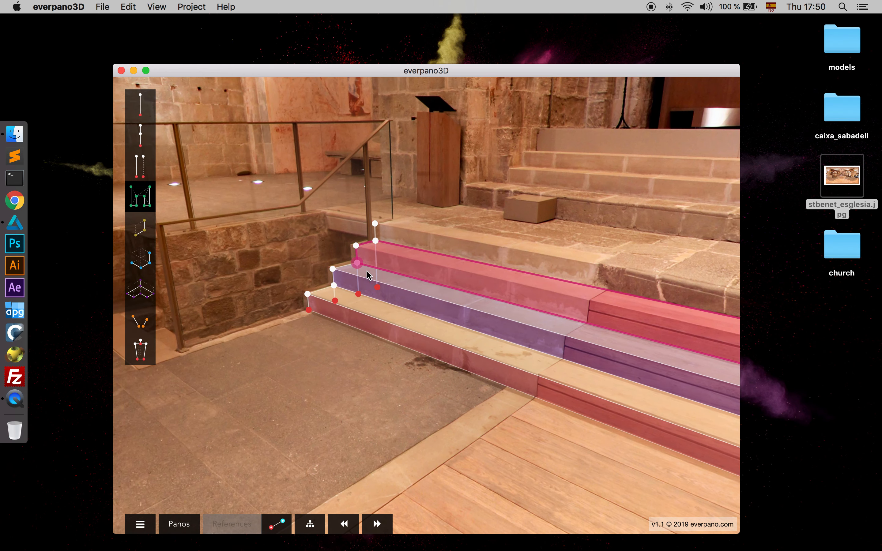
left_click(357, 264)
- Check the third riser's polygon along its full width and delete it
left_click_drag(565, 276, 427, 277)
scroll(295, 293, "down", 5)
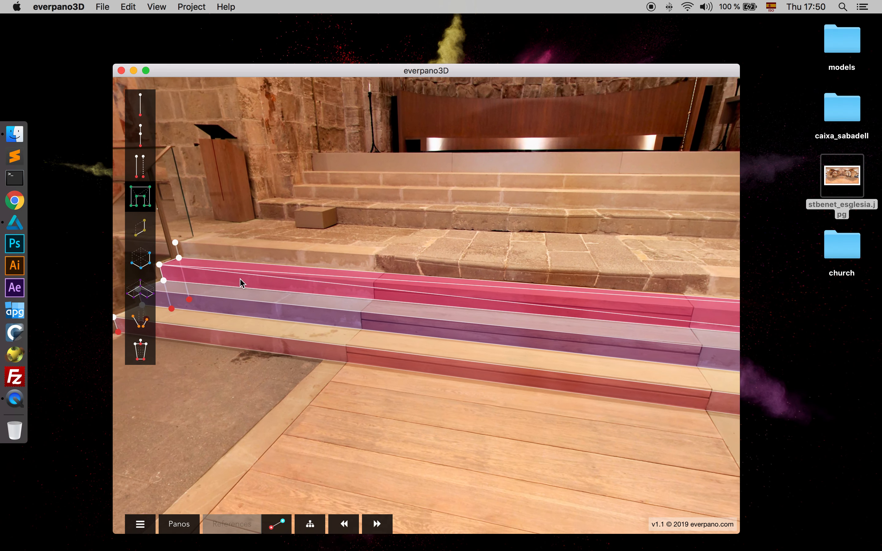
left_click_drag(511, 290, 376, 286)
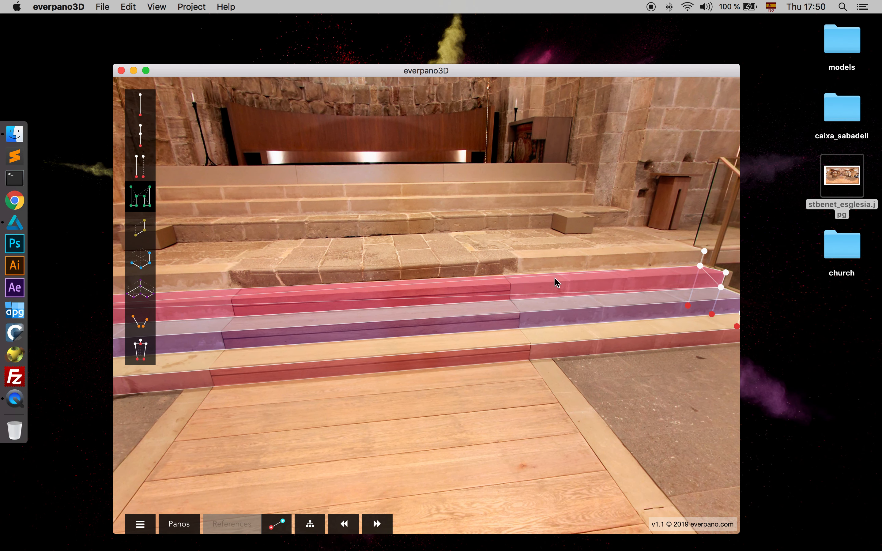
left_click_drag(553, 282, 685, 288)
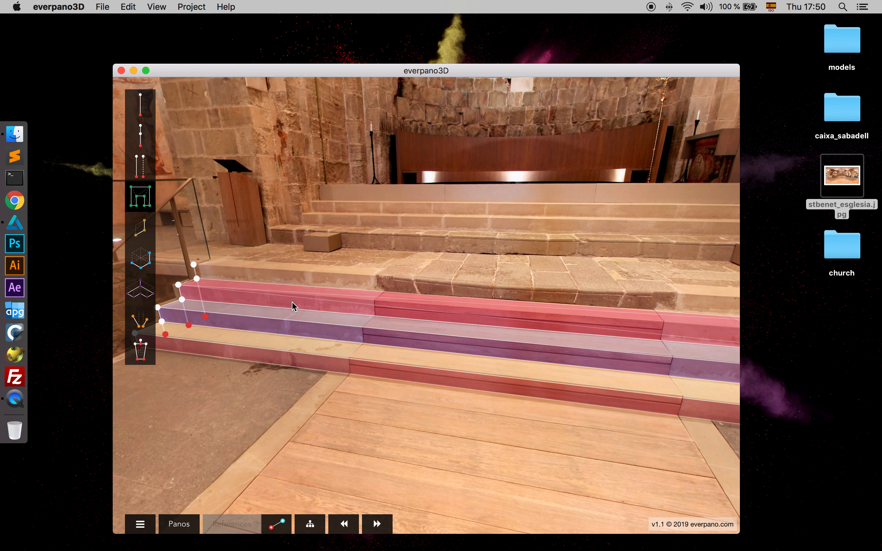
left_click(152, 353)
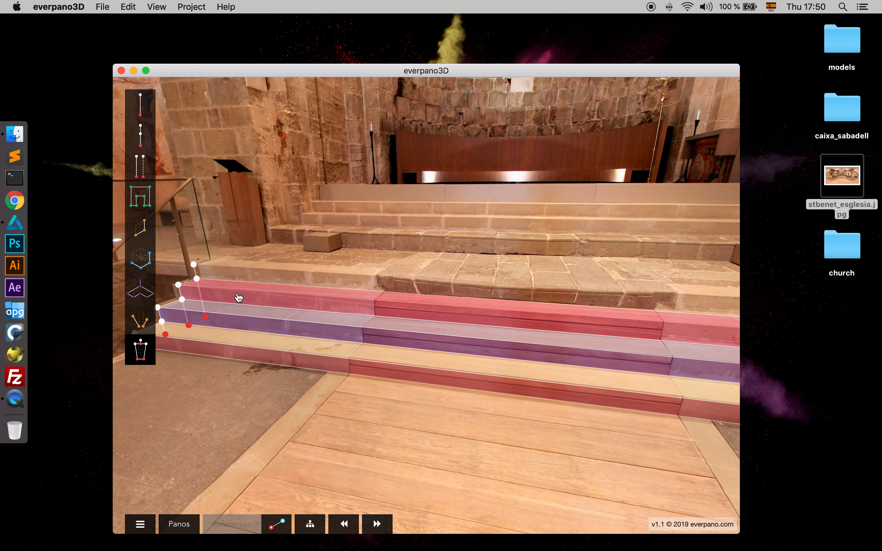
left_click(238, 298)
- Redraw the third riser's polygon using only the top and base points of its own vertical lines
left_click(142, 203)
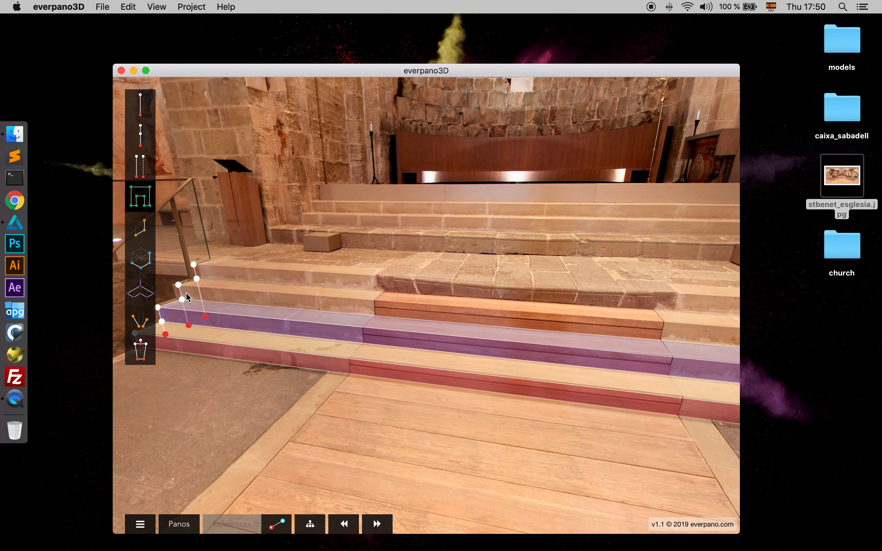
left_click_drag(343, 315, 621, 293)
left_click(619, 270)
key("Left")
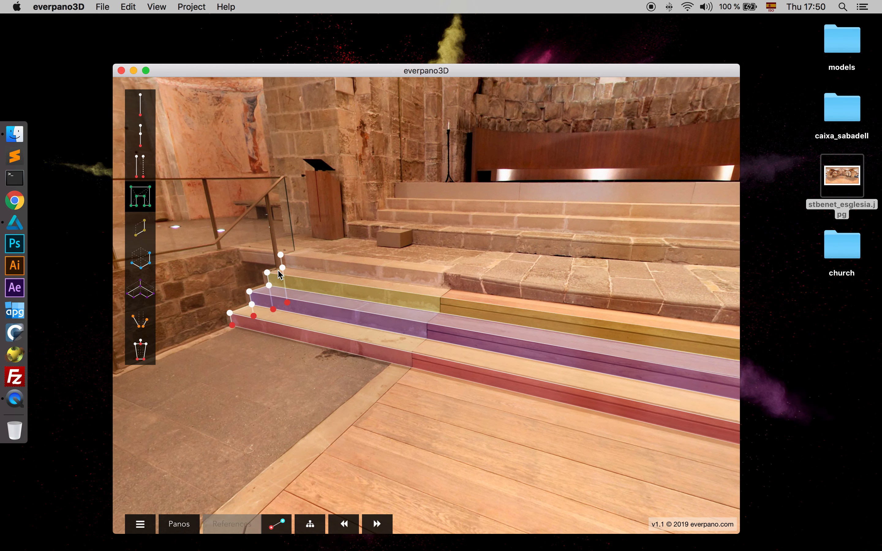
- Draw a polygon over the third step's tread between the vertical-line points at both ends
left_click_drag(328, 276, 380, 277)
scroll(314, 287, "up", 5)
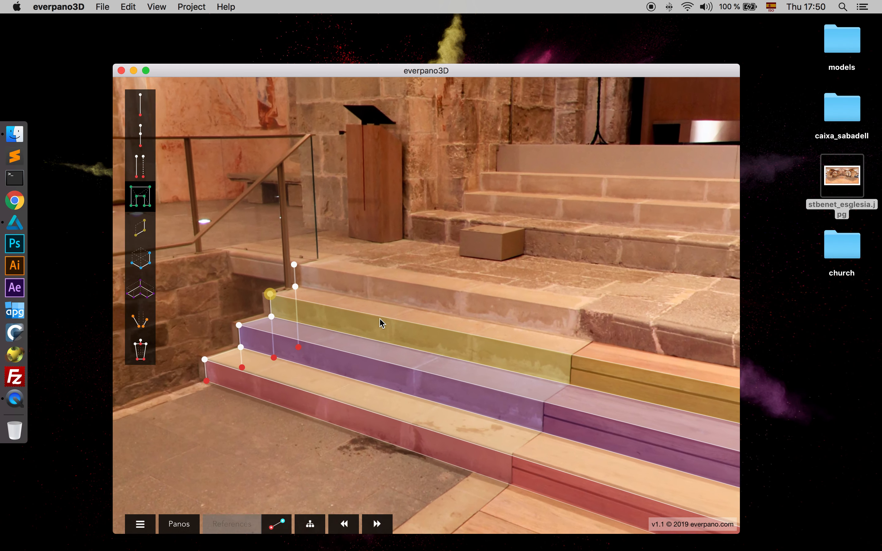
scroll(583, 351, "down", 3)
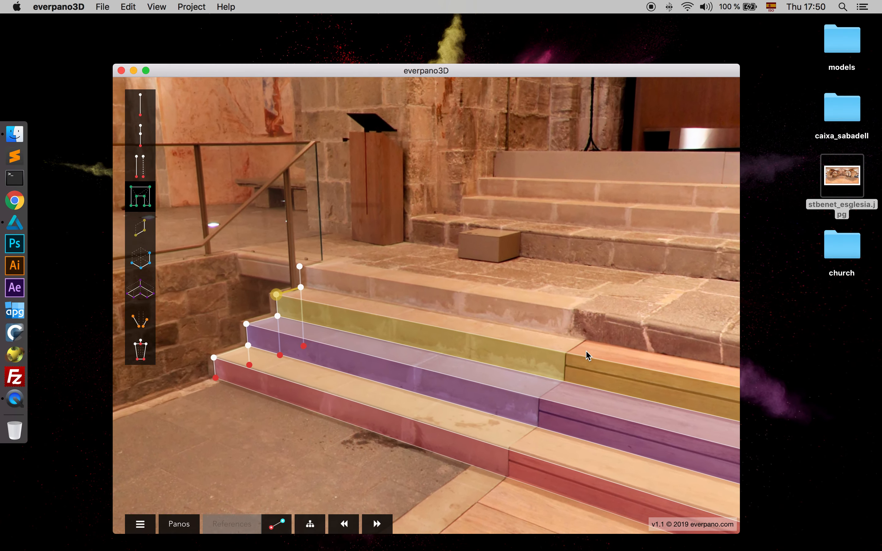
left_click_drag(582, 350, 250, 339)
left_click_drag(503, 350, 277, 342)
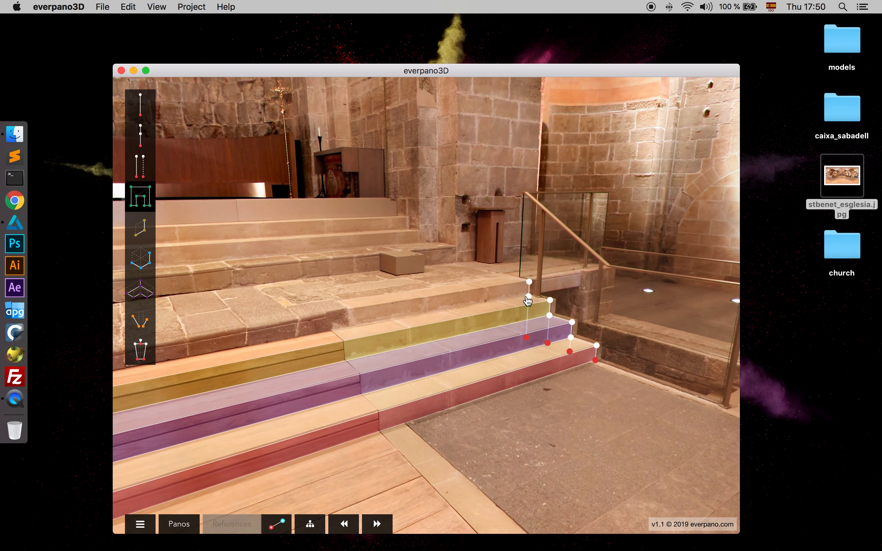
left_click_drag(550, 306, 641, 324)
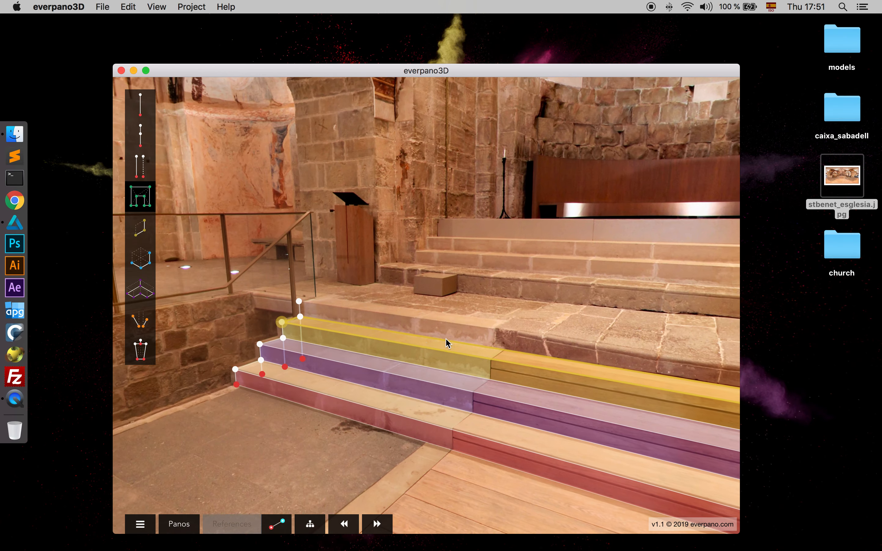
- Draw a polygon over the fourth riser using the upper two points of the vertical lines at both ends
left_click_drag(402, 309, 197, 317)
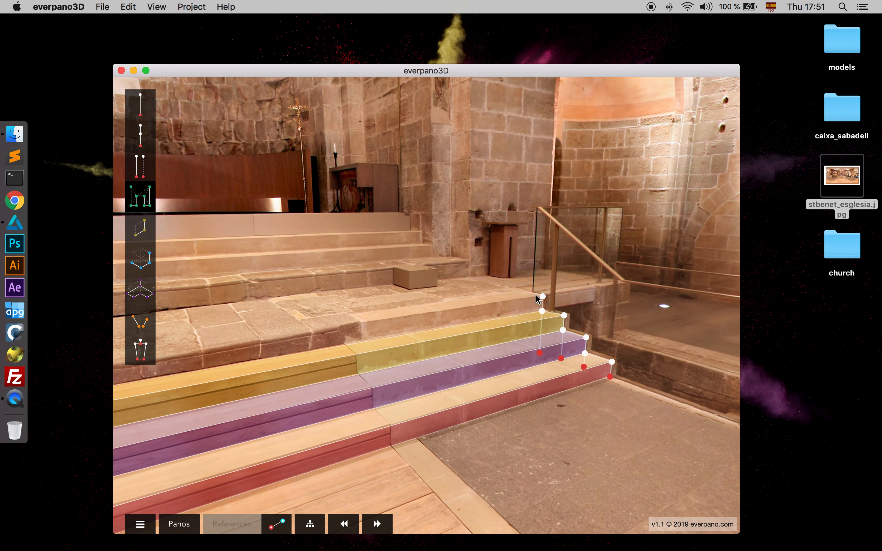
left_click(542, 297)
left_click(542, 311)
left_click_drag(321, 313, 457, 323)
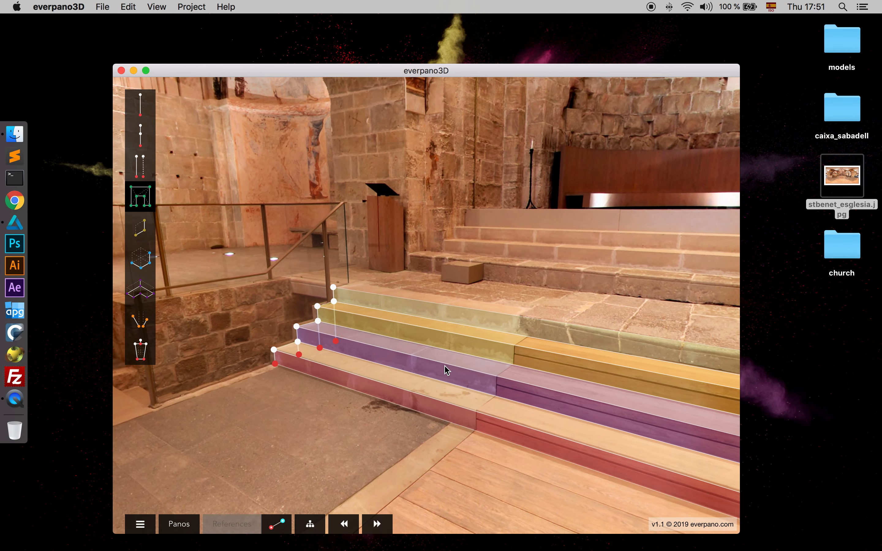
- Try a new vertical line at the pillar's edge beside the lectern, stretched up to the cornice, and remove it
scroll(446, 369, "down", 5)
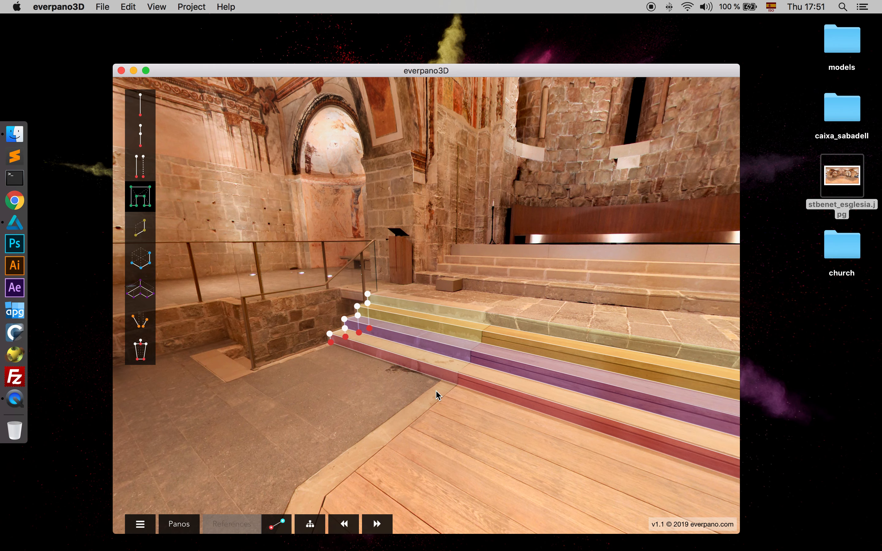
scroll(435, 390, "up", 5)
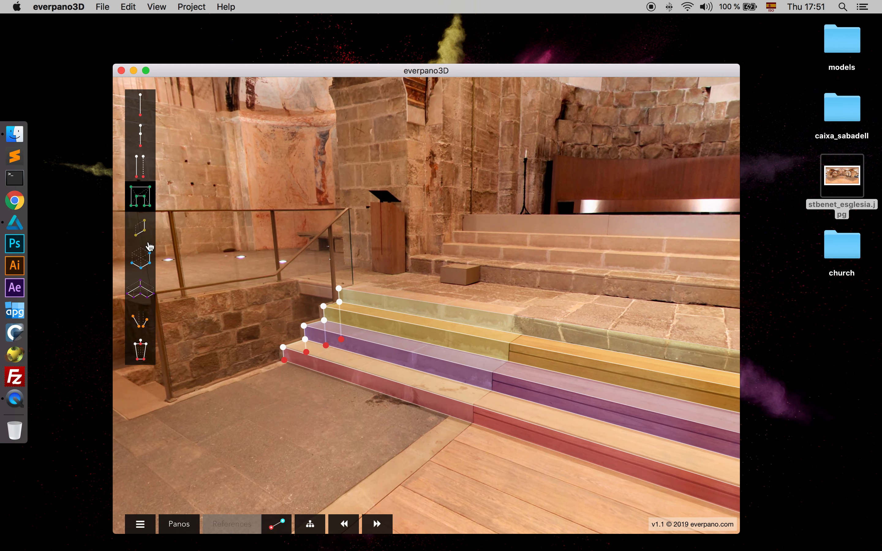
left_click(140, 204)
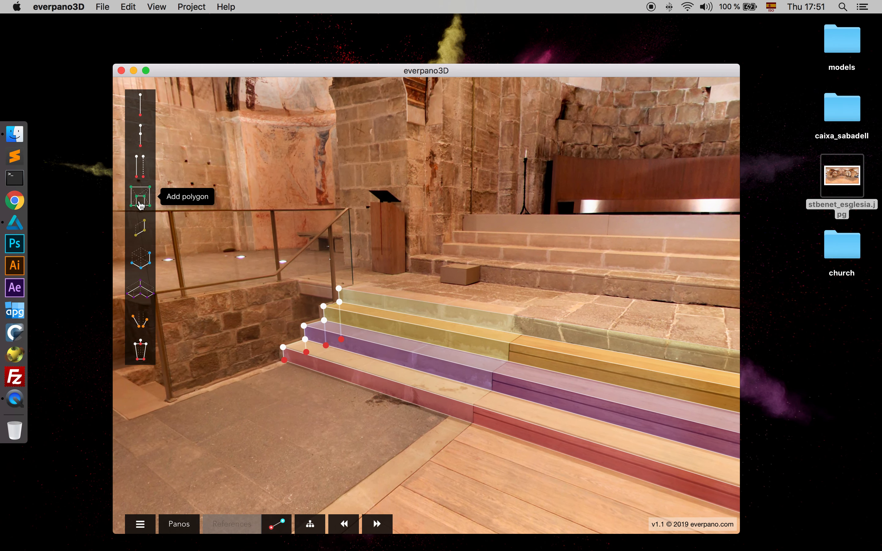
left_click(142, 111)
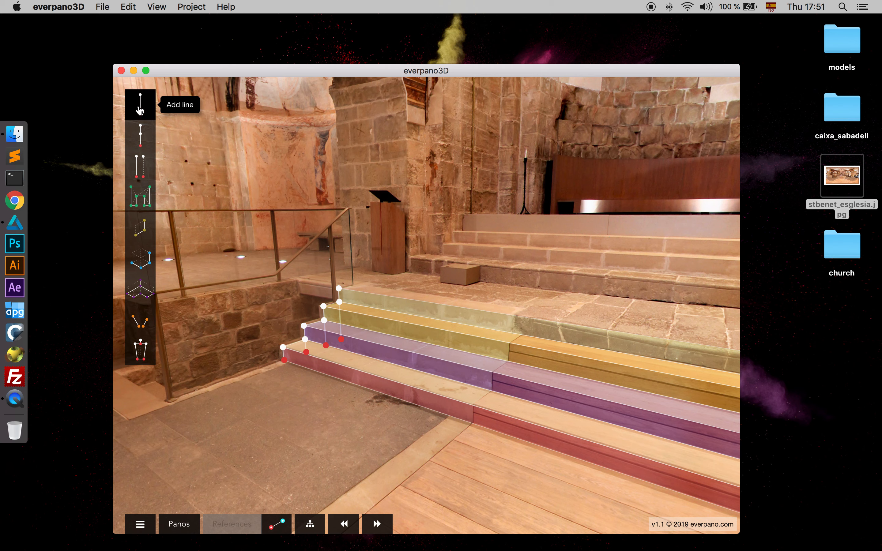
left_click(408, 272)
left_click_drag(424, 285, 419, 315)
left_click_drag(402, 273, 414, 114)
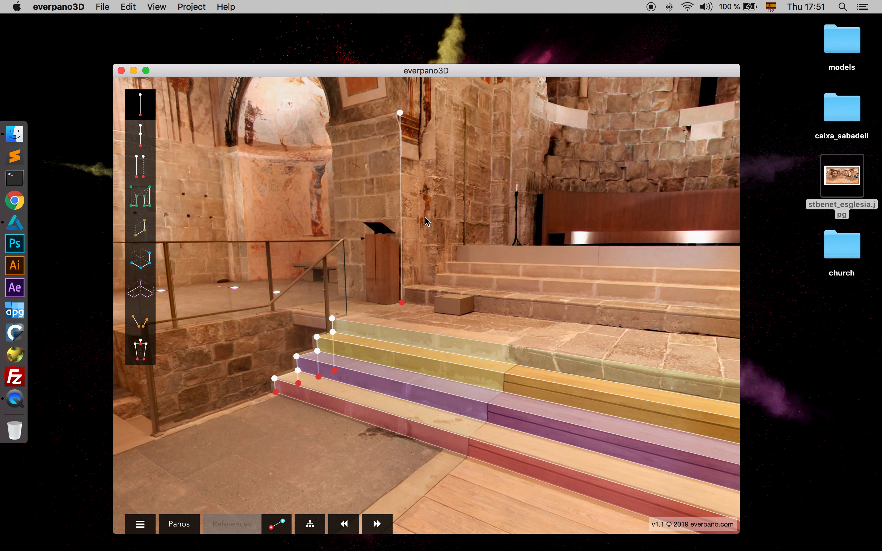
left_click_drag(421, 304, 404, 278)
left_click_drag(472, 250, 445, 265)
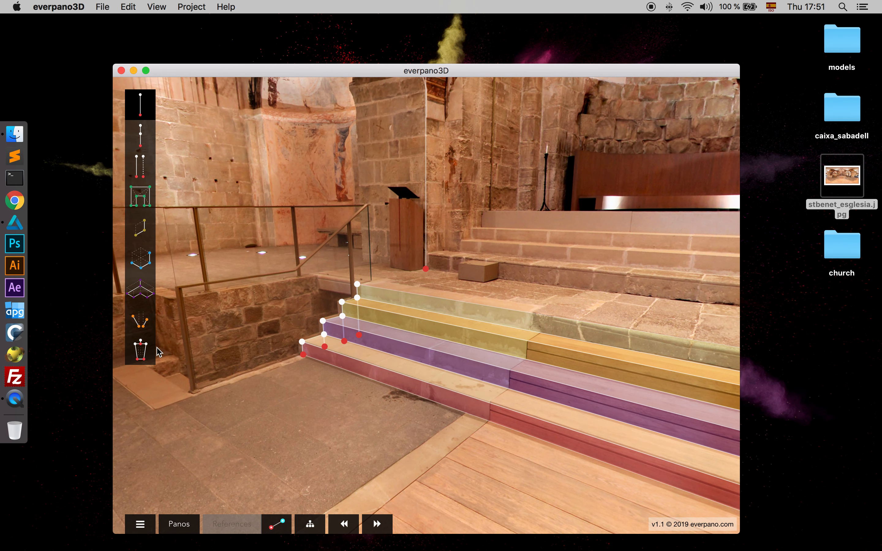
left_click(140, 350)
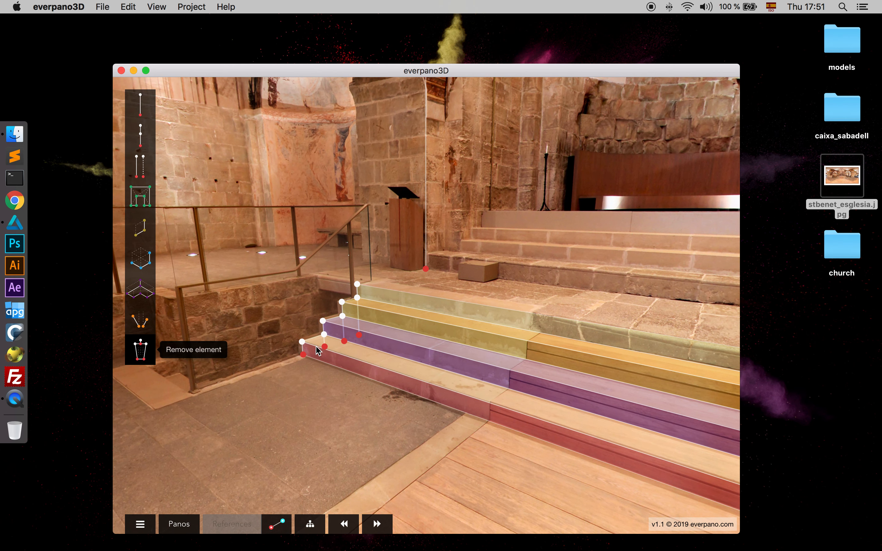
left_click(427, 230)
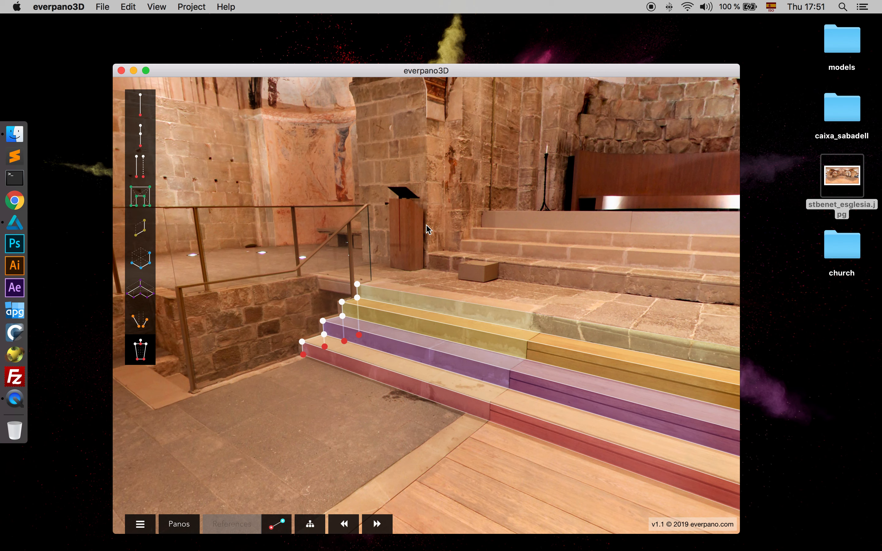
- Duplicate the fourth riser's vertical line to the pillar corner beside the lectern and stretch its upper point up to the cornice
left_click_drag(459, 248, 447, 278)
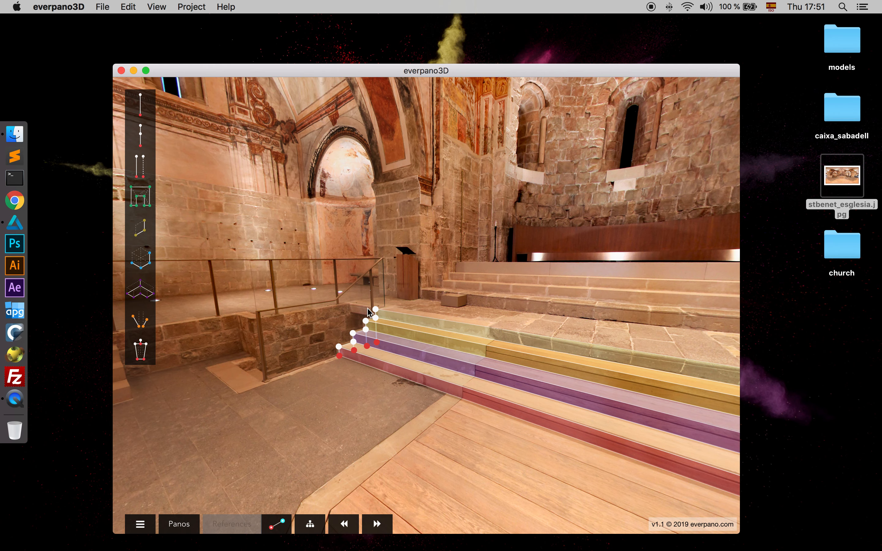
scroll(382, 288, "up", 5)
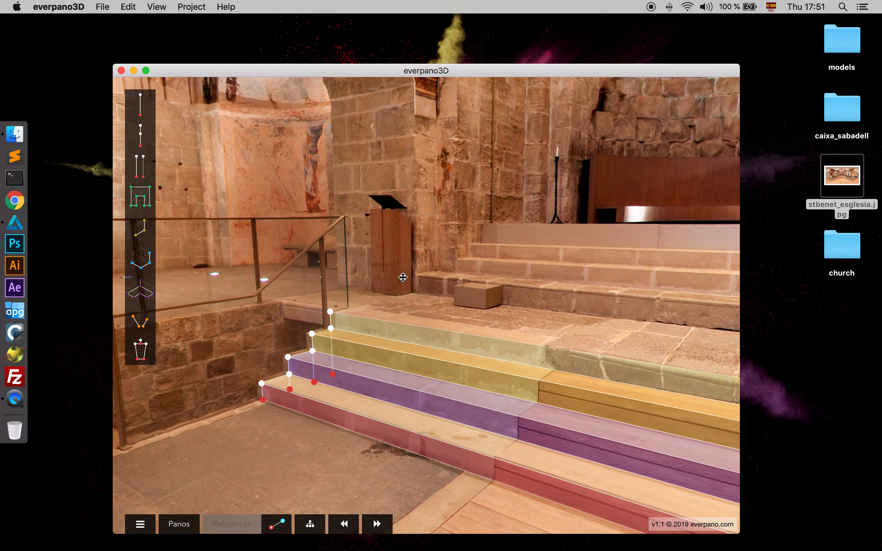
left_click_drag(402, 284, 407, 258)
left_click(138, 171)
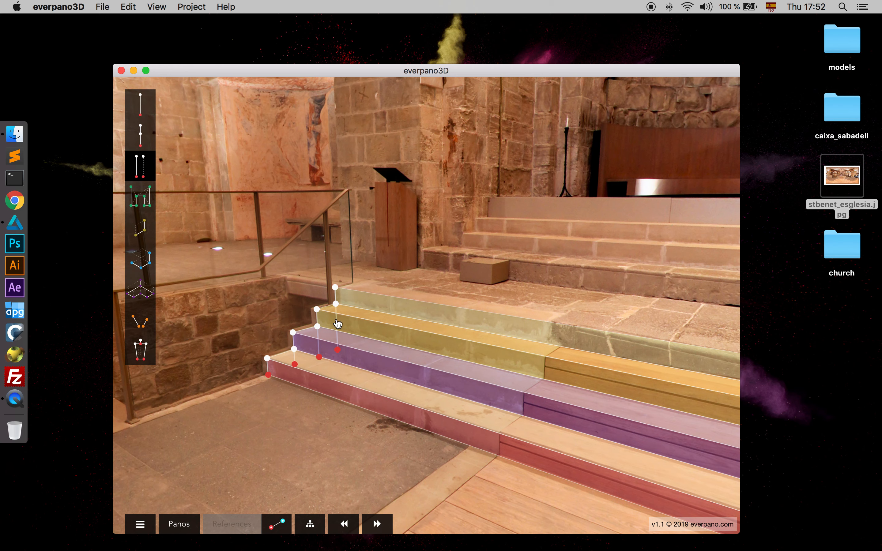
mouse_move(337, 324)
mouse_move(421, 350)
left_mouse_down()
mouse_move(449, 362)
mouse_move(429, 356)
mouse_move(436, 346)
mouse_move(423, 354)
mouse_move(422, 322)
left_mouse_up()
mouse_move(422, 288)
left_mouse_down()
mouse_move(422, 117)
mouse_move(437, 236)
mouse_move(419, 199)
mouse_move(425, 122)
left_mouse_up()
left_click_drag(437, 236, 445, 212)
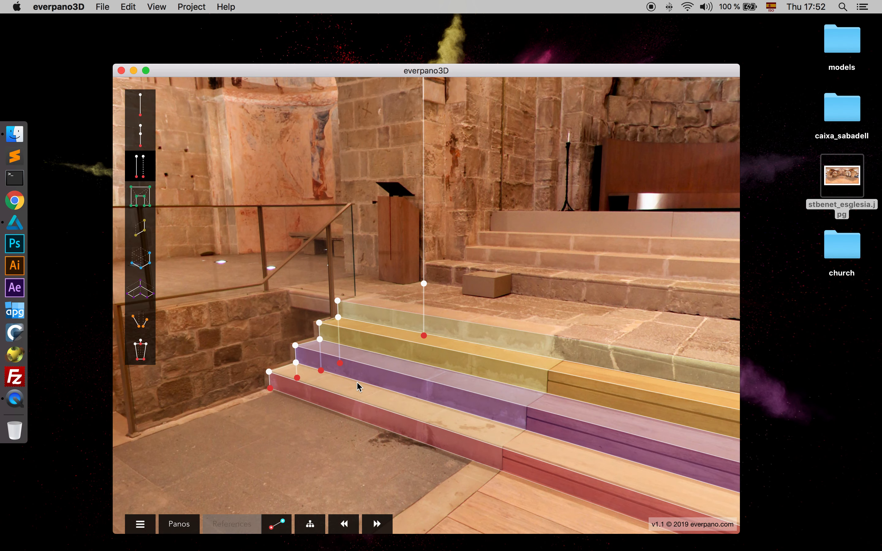
- Lower the pillar line's upper point to the next riser's top edge and add another point raised to the pillar's cornice
scroll(357, 381, "down", 5)
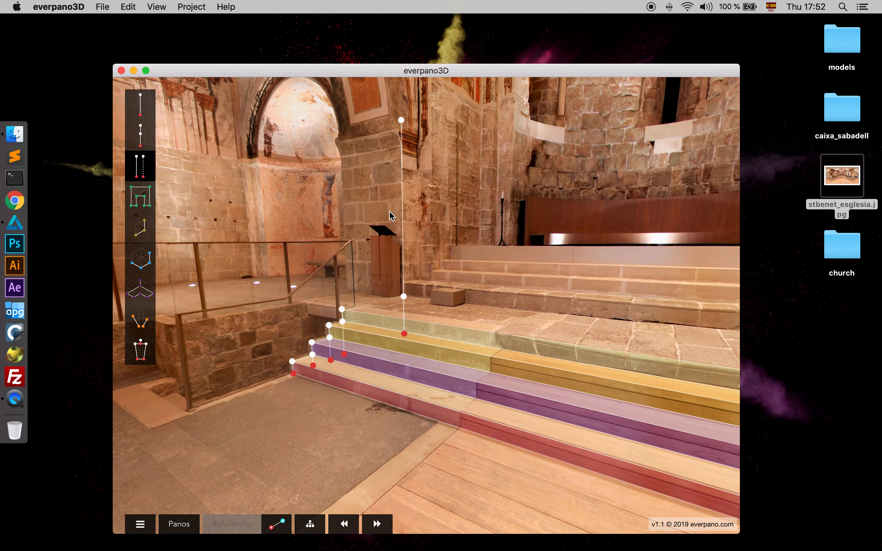
scroll(434, 288, "up", 5)
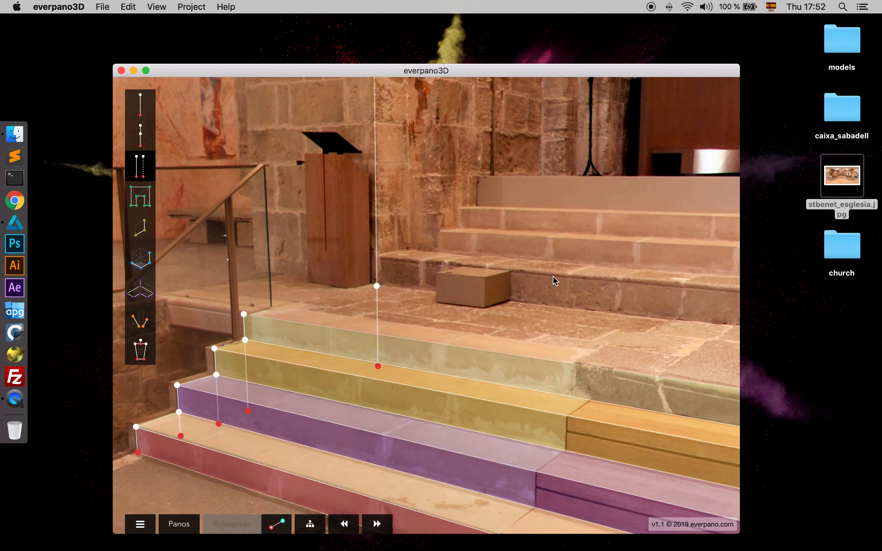
left_click_drag(598, 295, 384, 256)
scroll(465, 267, "down", 5)
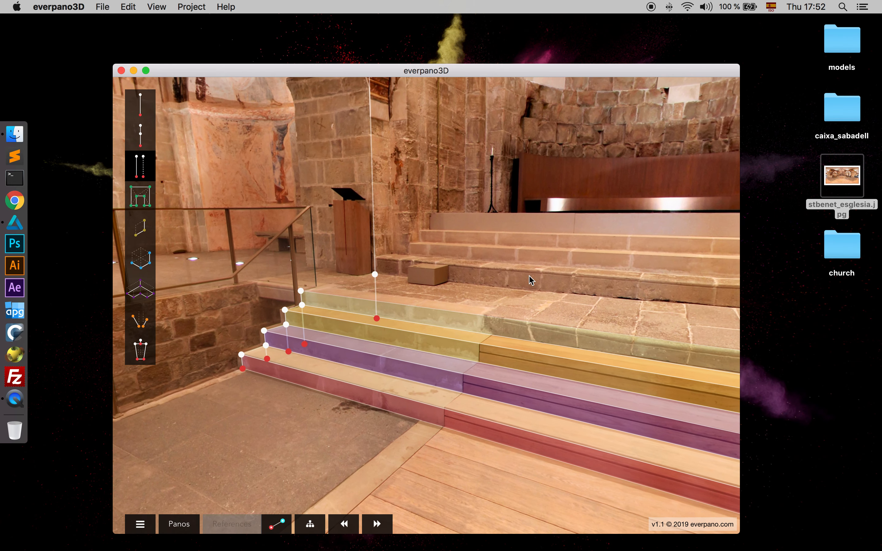
left_click_drag(396, 202, 378, 168)
left_click_drag(378, 112, 378, 293)
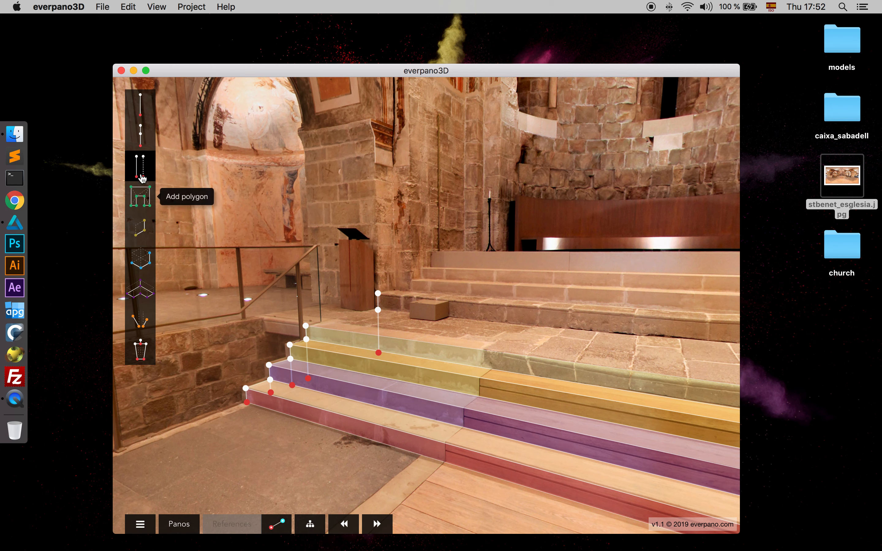
left_click(141, 135)
left_click_drag(379, 330, 378, 123)
left_click_drag(465, 258, 459, 257)
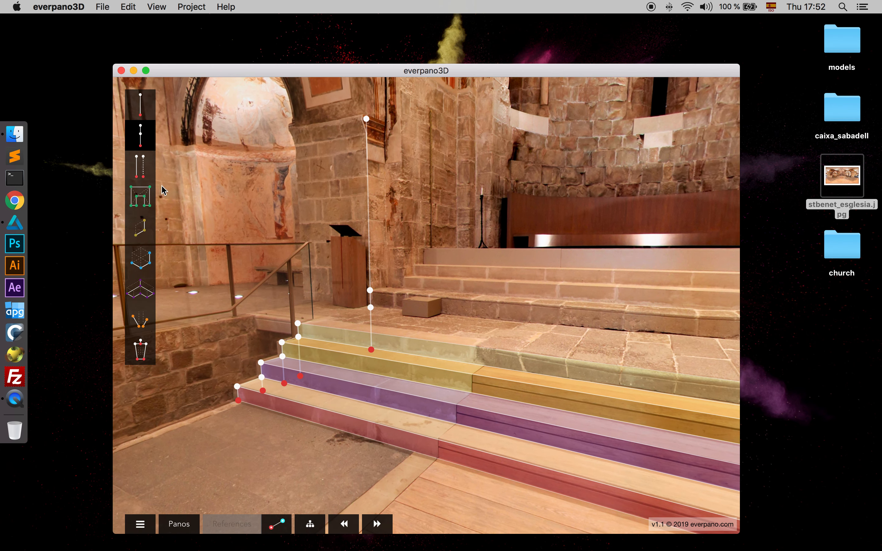
- Duplicate the pillar line and place the copy at the matching pillar corner on the opposite side of the steps
left_click(141, 167)
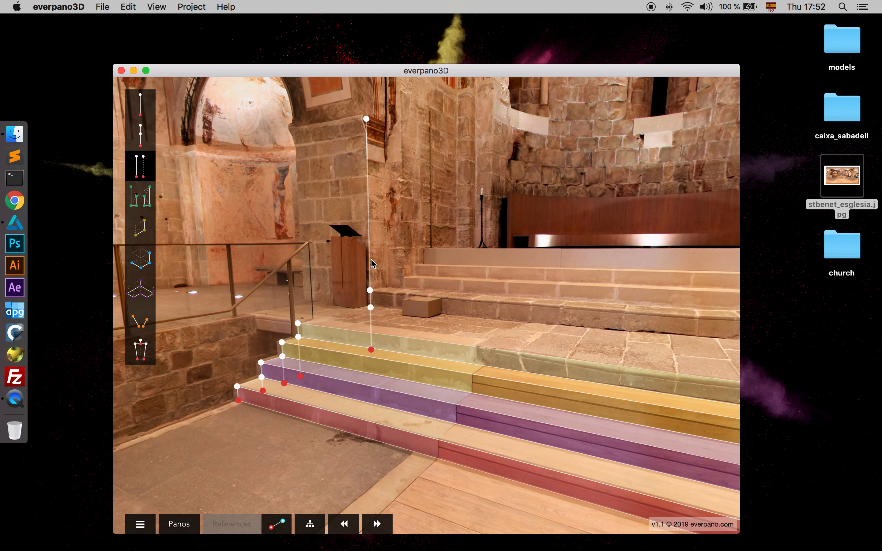
left_click(372, 266)
left_click_drag(502, 321, 428, 281)
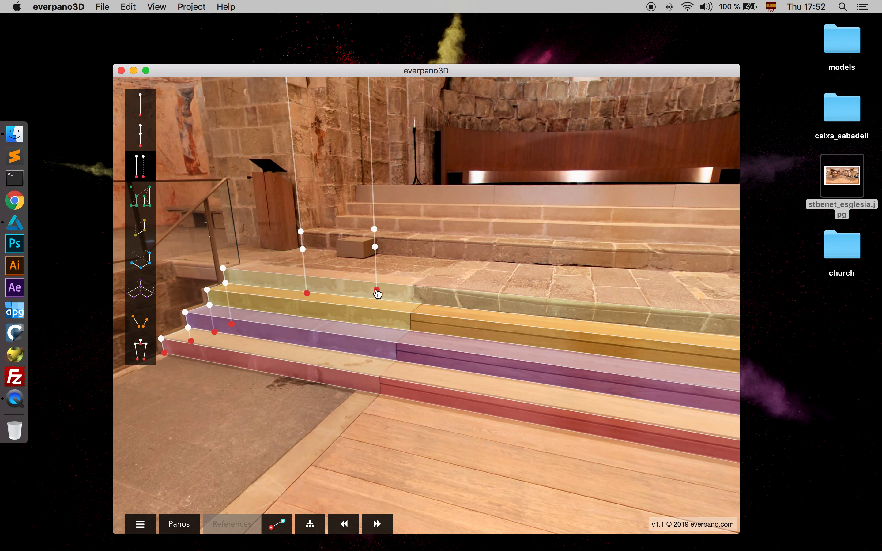
left_click(612, 314)
left_click_drag(616, 315, 593, 273)
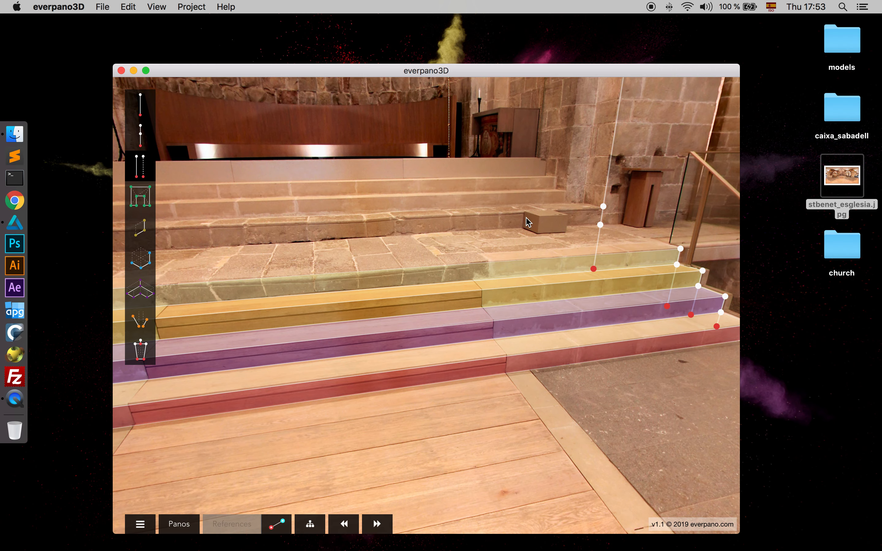
- Draw polygons over the stone landing and the riser behind it, up to the pillar lines on both sides
left_click_drag(523, 230, 204, 237)
left_click(142, 200)
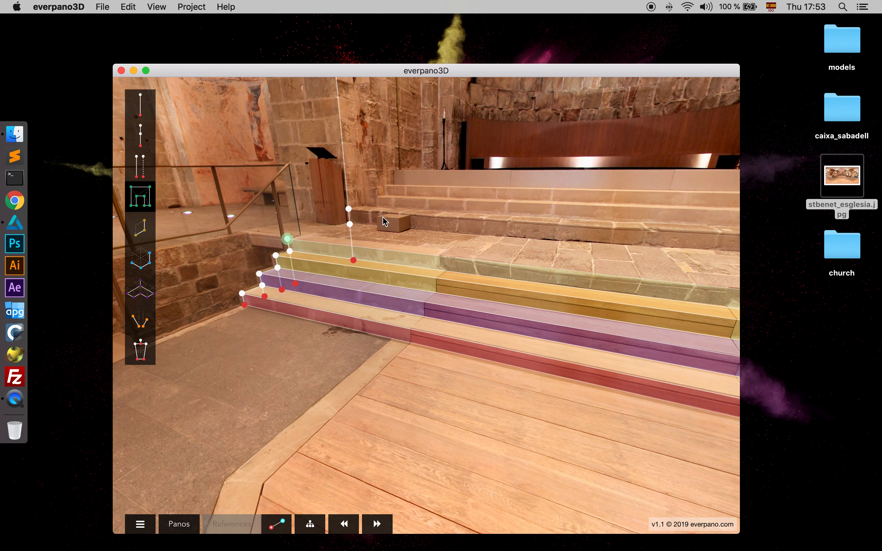
left_click_drag(351, 224, 239, 239)
left_click(545, 230)
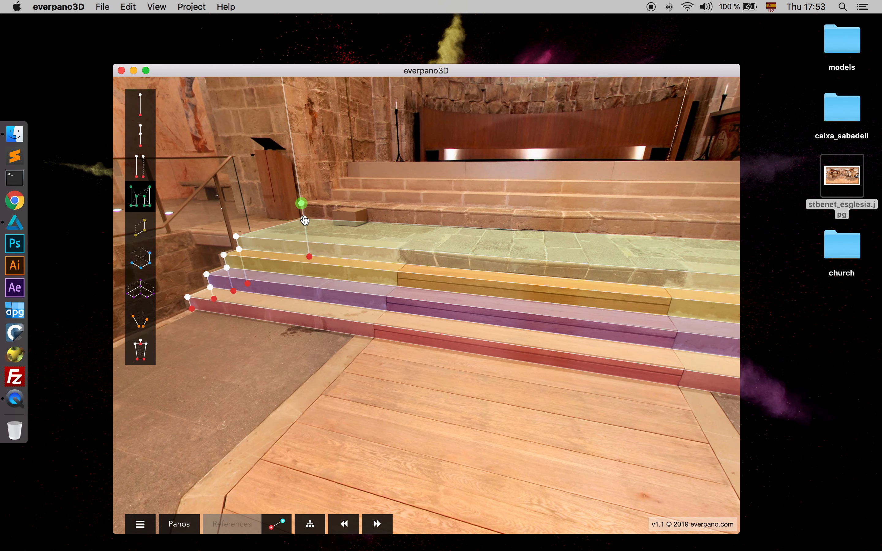
left_click_drag(388, 228, 423, 248)
left_click(469, 205)
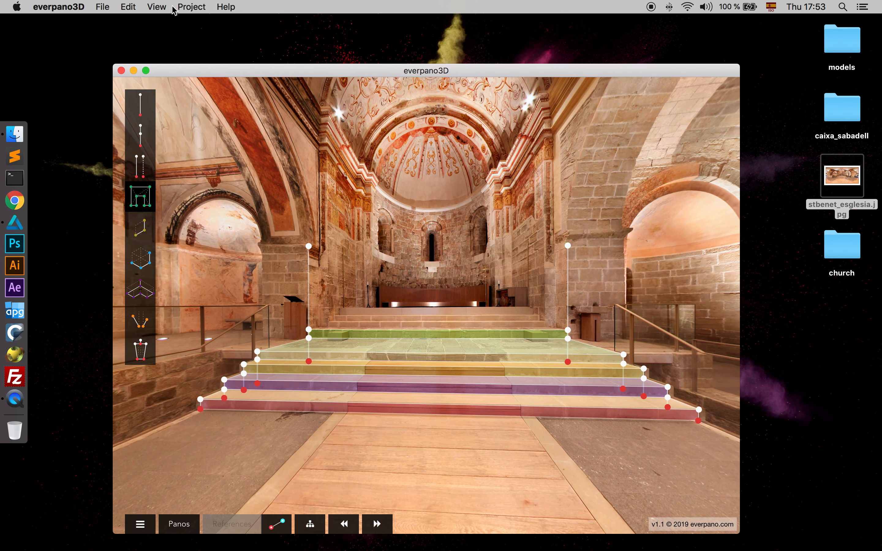
- Preview the project and move the camera back and forth in front of the modelled steps
left_click(197, 8)
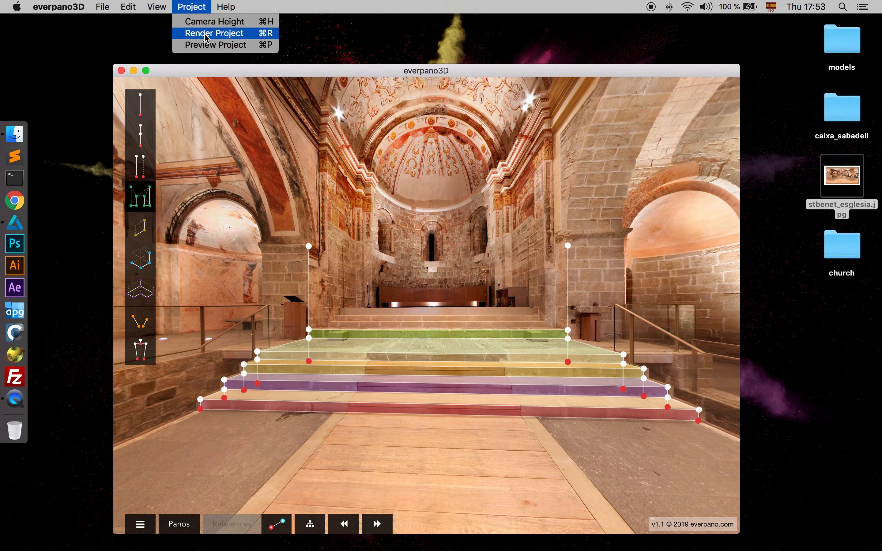
left_click(203, 45)
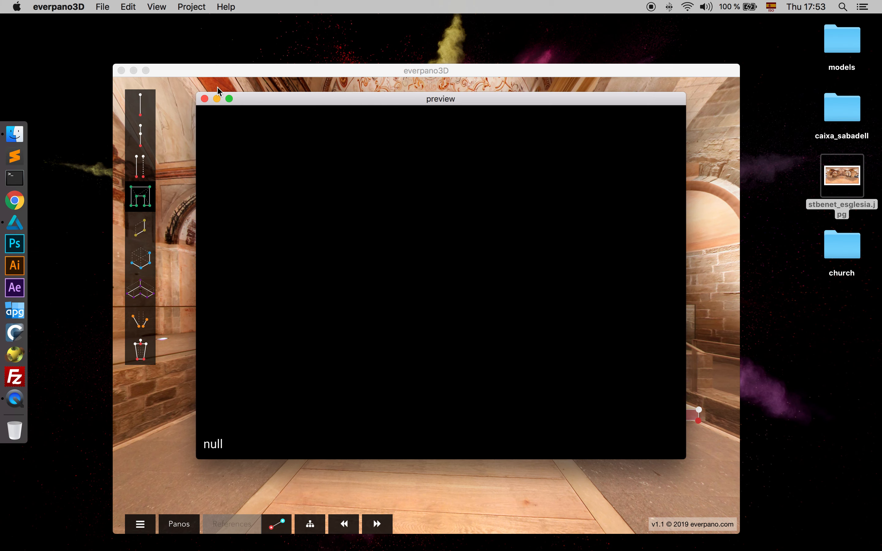
left_click_drag(419, 292, 434, 278)
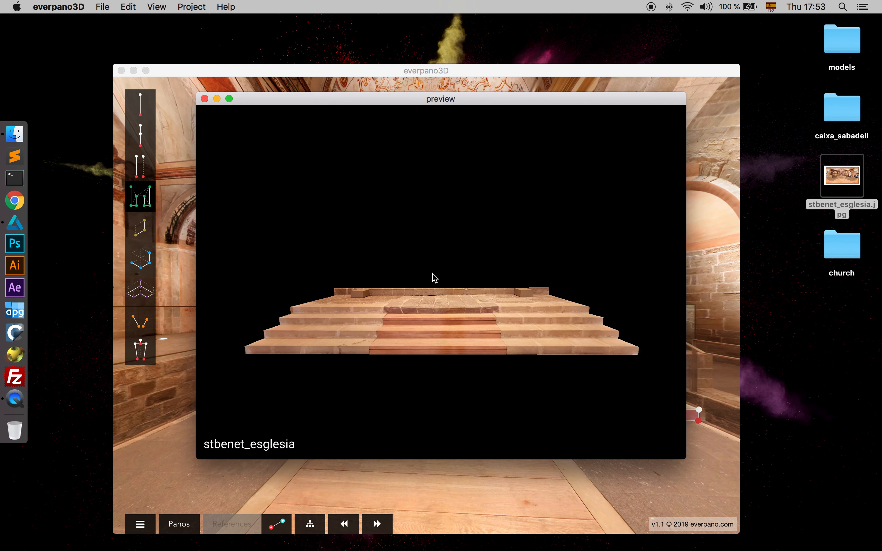
key("a")
key("d")
key("s")
key("w")
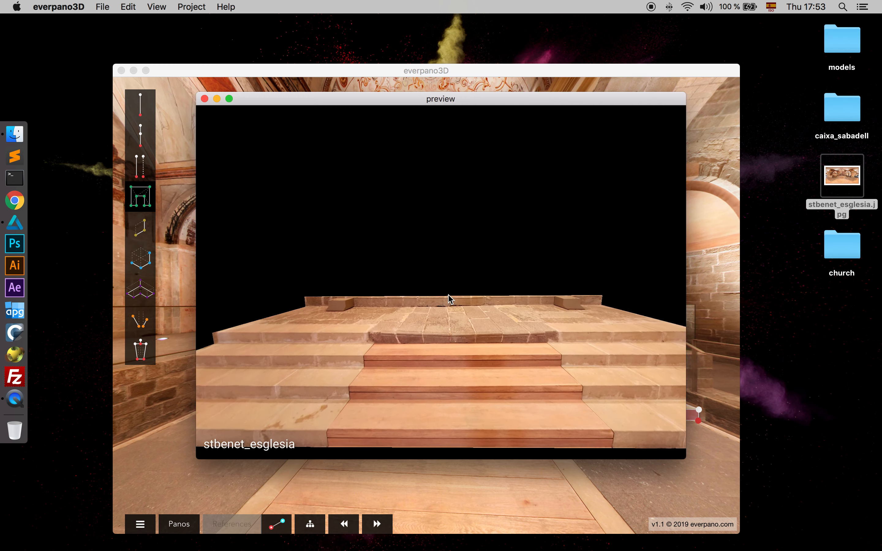
- Examine the modelled altar steps and landing in the preview from close, oblique and distant viewpoints, and close the preview
key("s")
key("a")
left_click_drag(449, 295, 469, 302)
key("d")
key("w")
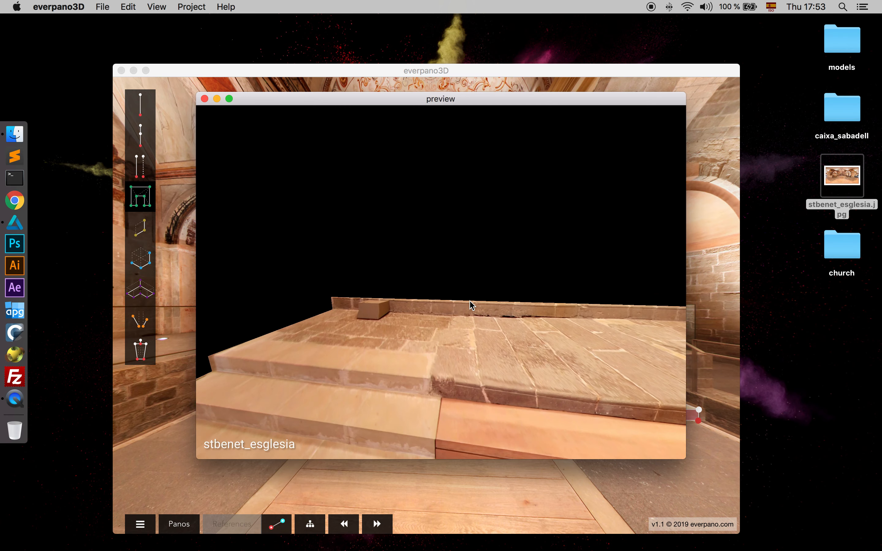
key("s")
key("a")
key("d")
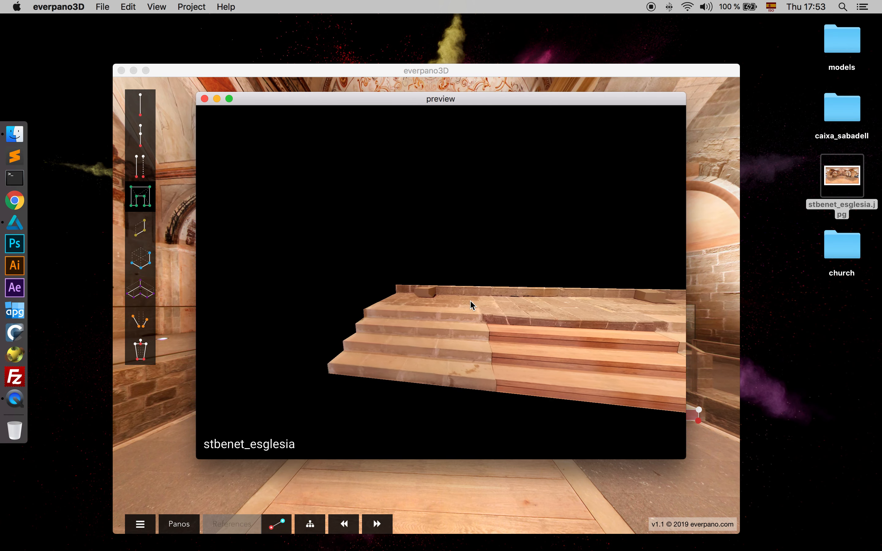
mouse_move(475, 303)
left_mouse_down()
mouse_move(387, 293)
mouse_move(422, 319)
mouse_move(481, 306)
left_mouse_up()
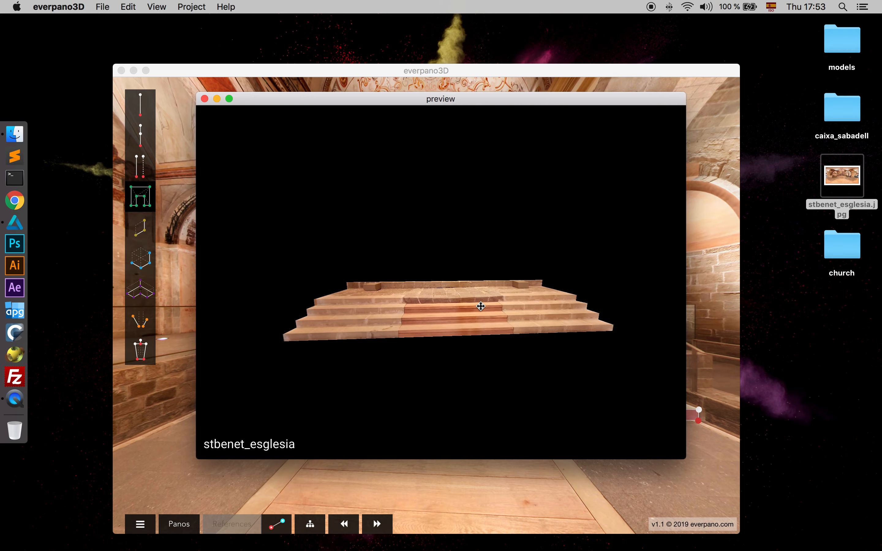
left_click(204, 99)
- Check the vertical lines and step polygons against the panorama at both ends of the altar steps
left_click_drag(276, 161, 471, 182)
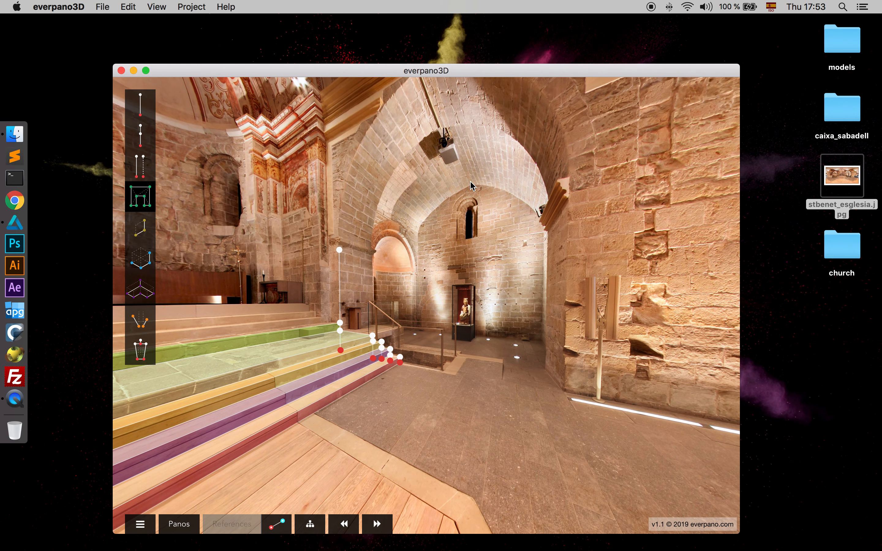
left_click_drag(398, 291, 506, 197)
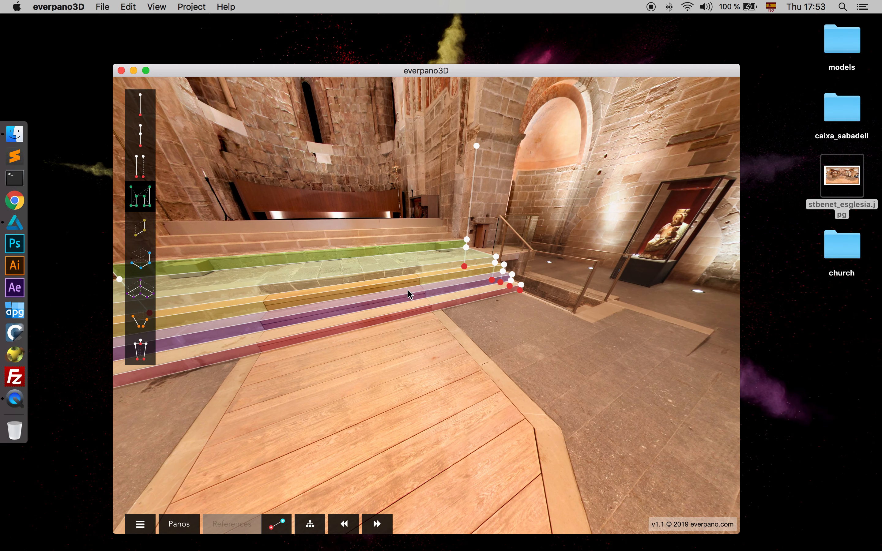
left_click_drag(364, 361, 486, 360)
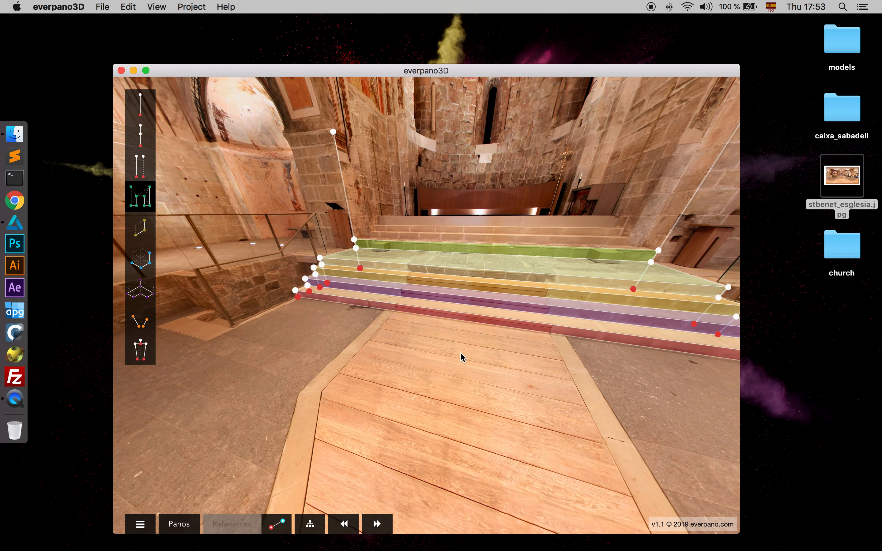
scroll(389, 345, "up", 5)
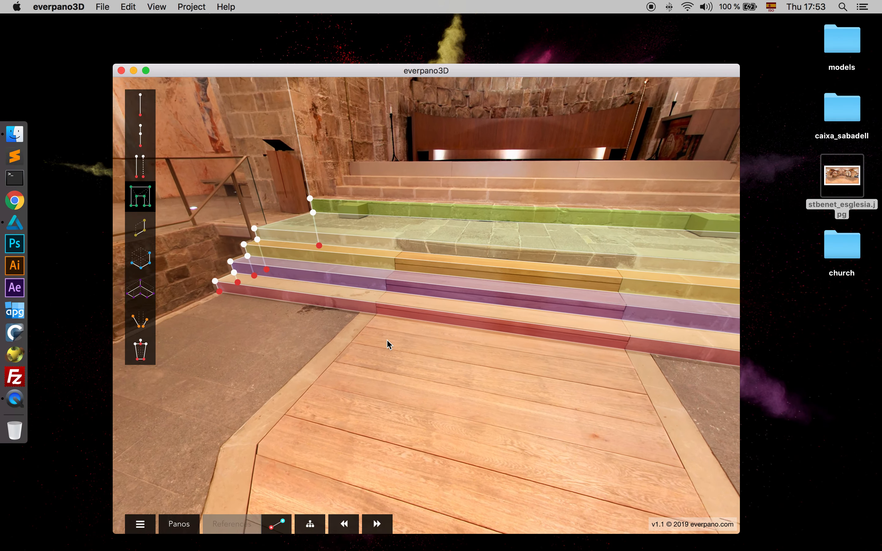
scroll(319, 340, "down", 5)
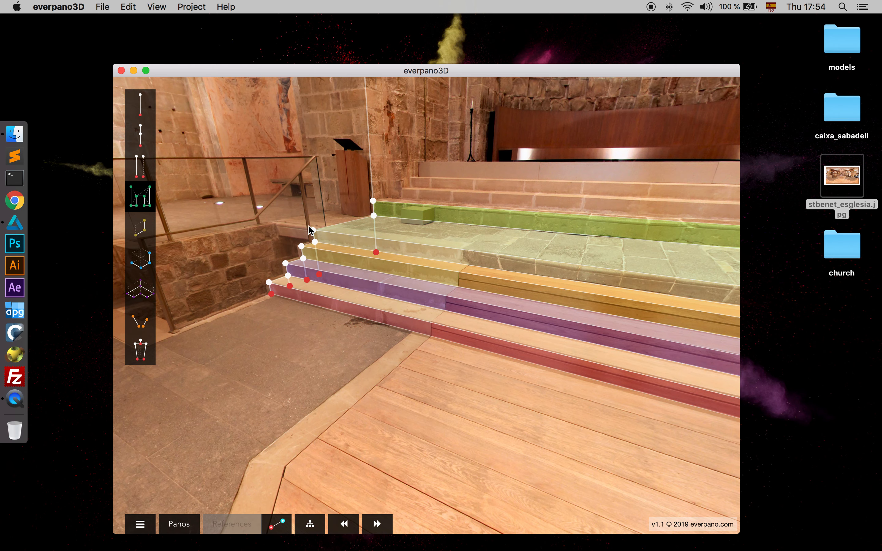
left_click_drag(508, 262, 403, 262)
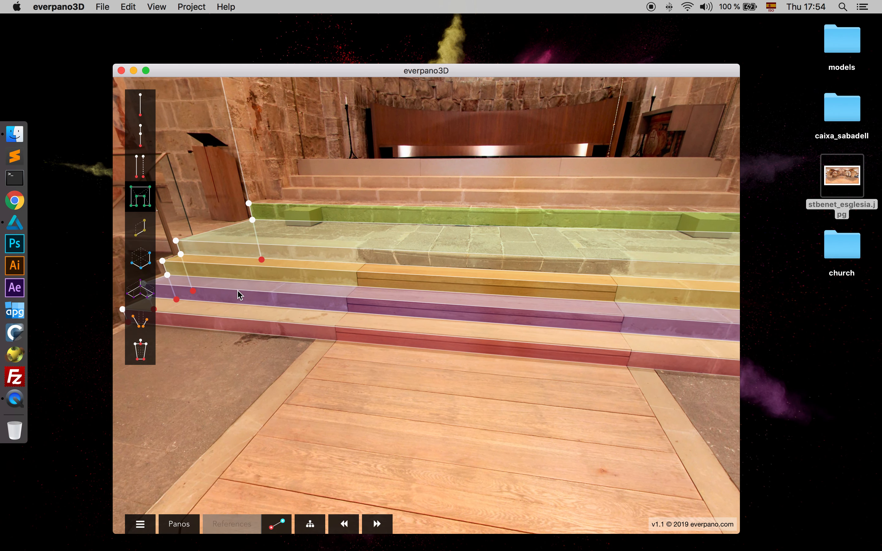
left_click_drag(171, 287, 274, 275)
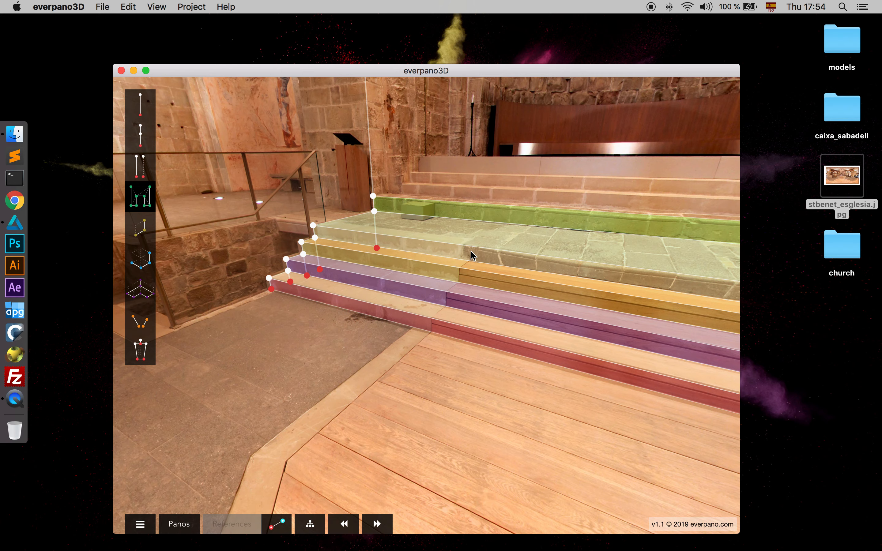
left_click_drag(464, 257, 401, 272)
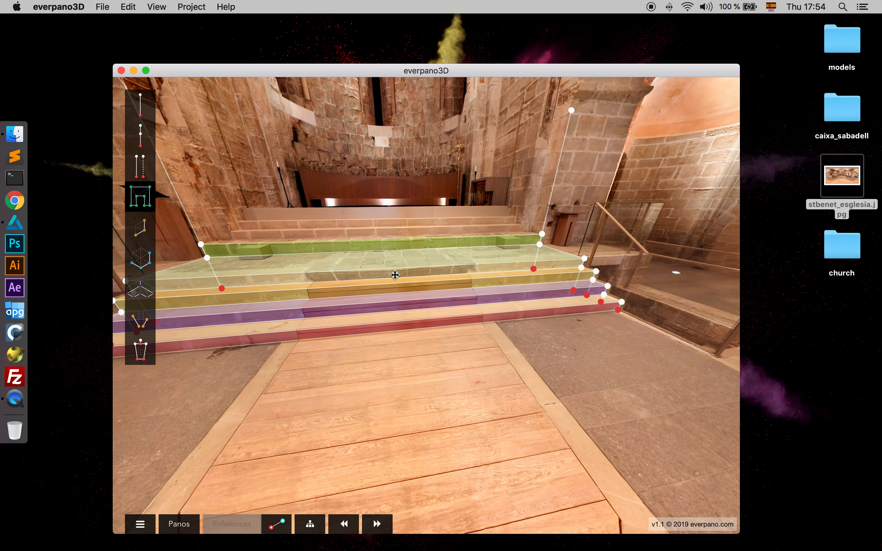
scroll(490, 295, "up", 5)
scroll(490, 297, "down", 5)
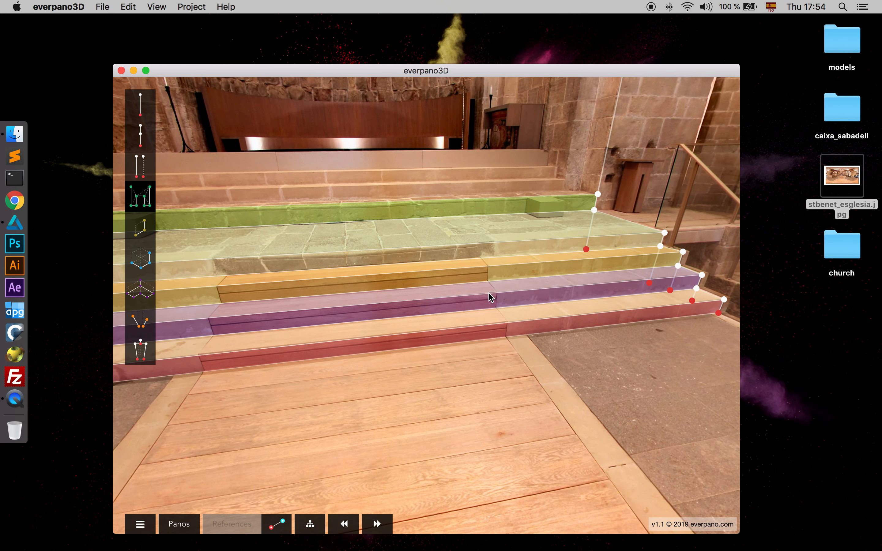
left_click_drag(463, 297, 499, 333)
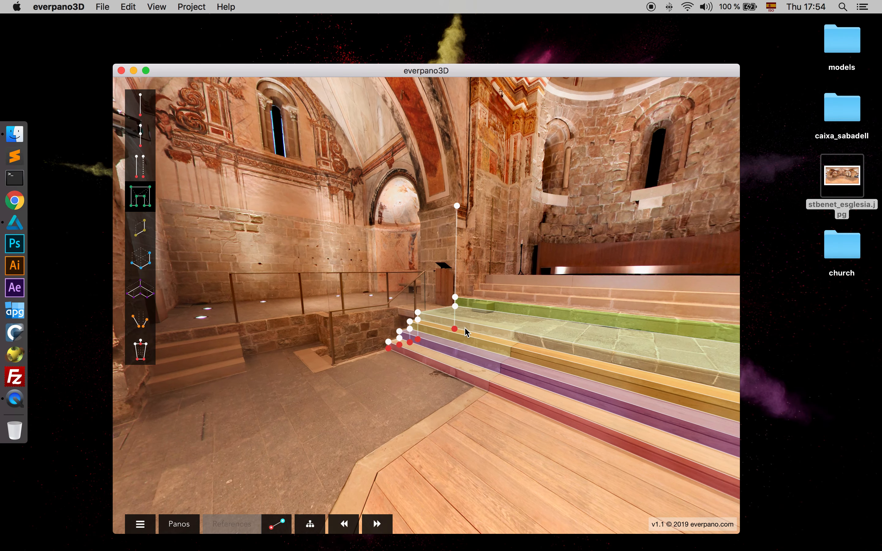
scroll(458, 369, "up", 5)
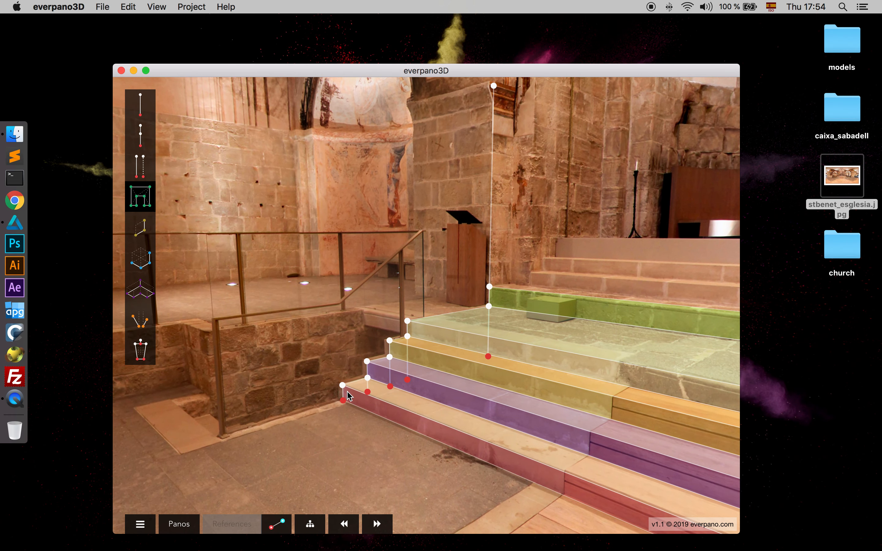
scroll(486, 299, "down", 4)
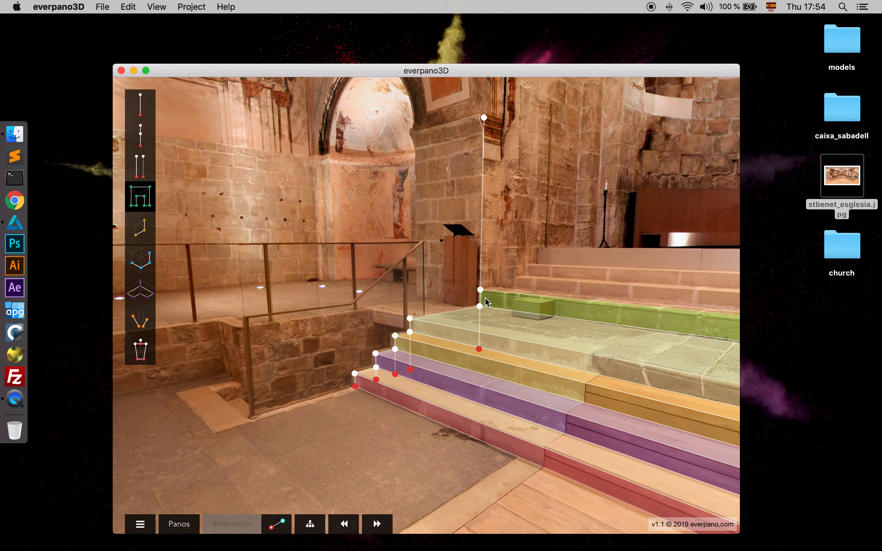
- Add a vertical line on the right-hand wall near the entrance arch, from the floor edge up to the arch's springing point
left_click_drag(316, 244, 591, 241)
left_click_drag(339, 260, 598, 295)
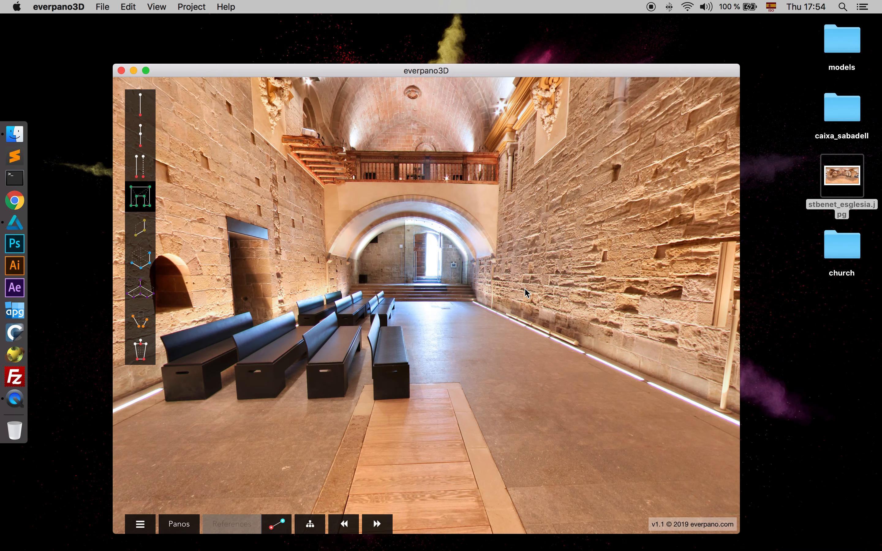
scroll(523, 285, "up", 7)
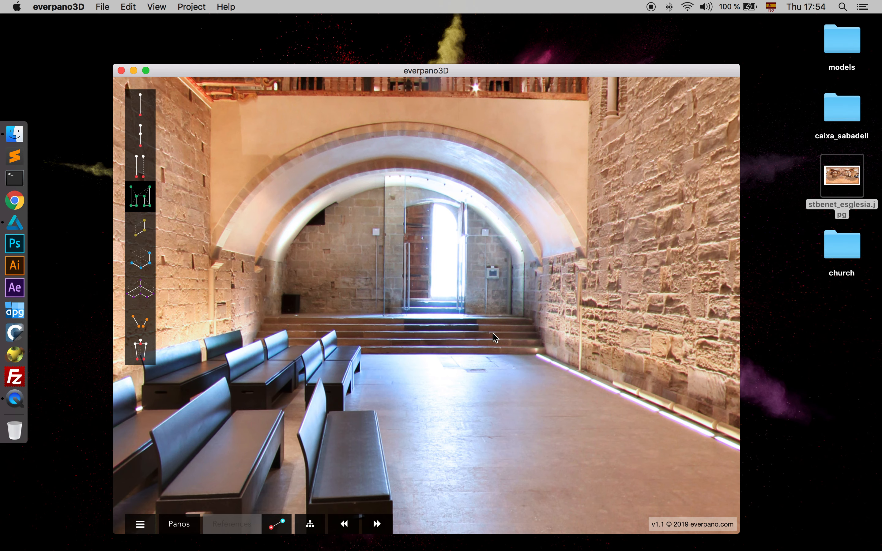
left_click_drag(493, 333, 540, 335)
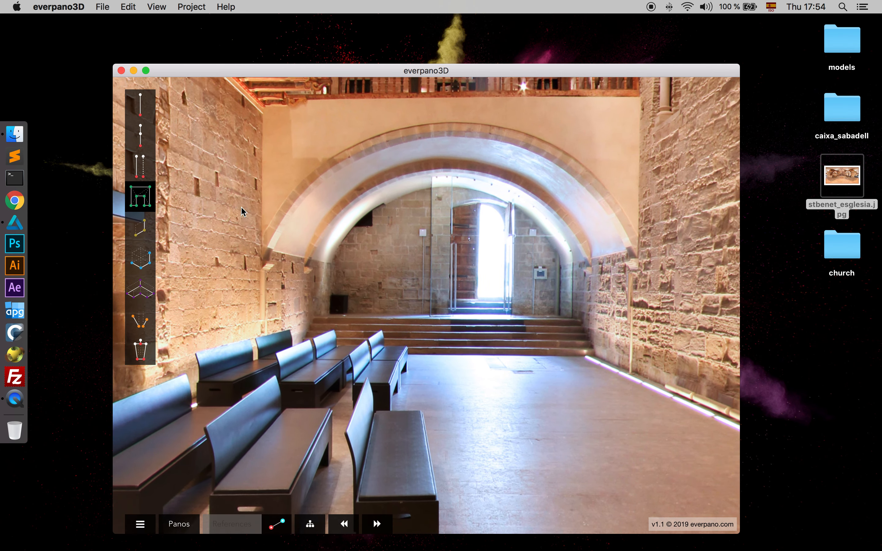
left_click(142, 105)
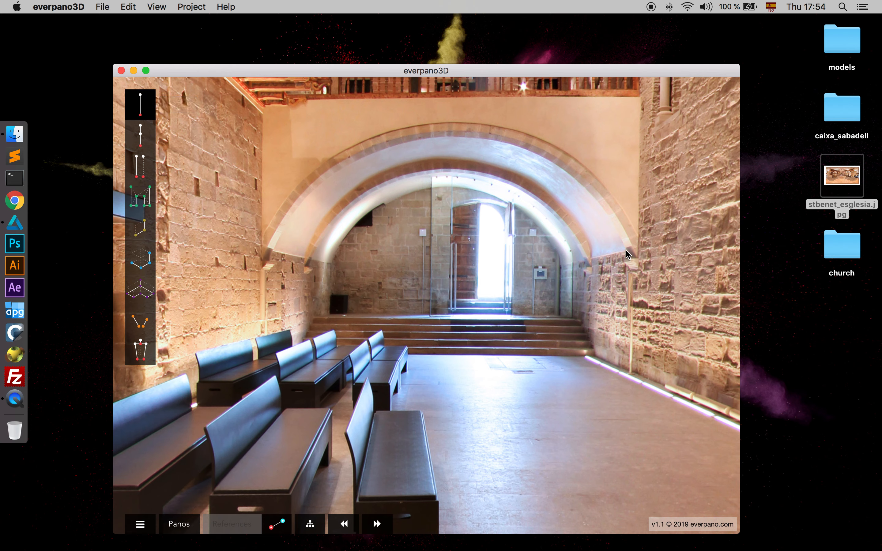
left_click(640, 380)
left_click_drag(640, 334, 642, 265)
left_click_drag(640, 382, 638, 382)
left_click_drag(261, 281, 257, 402)
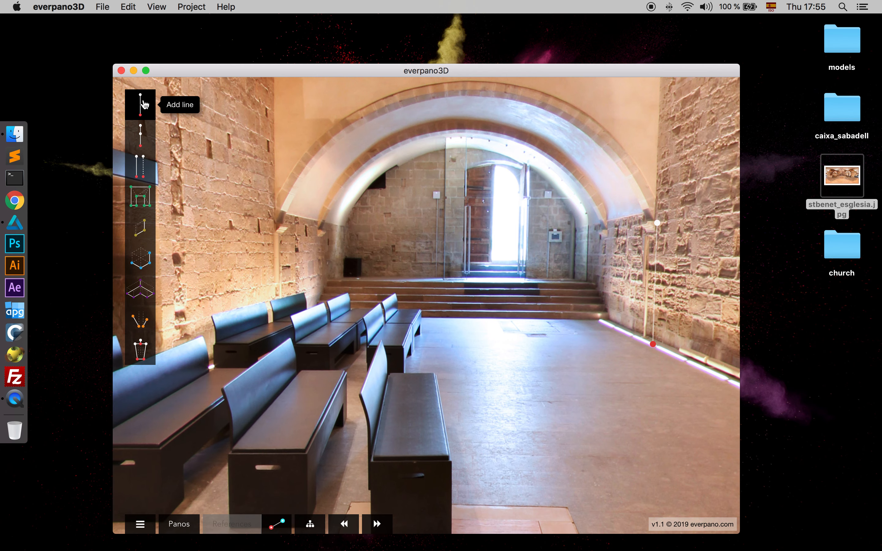
- Duplicate the wall line and align the copy with the arch's springing point on the opposite wall, behind the benches
scroll(336, 219, "down", 2)
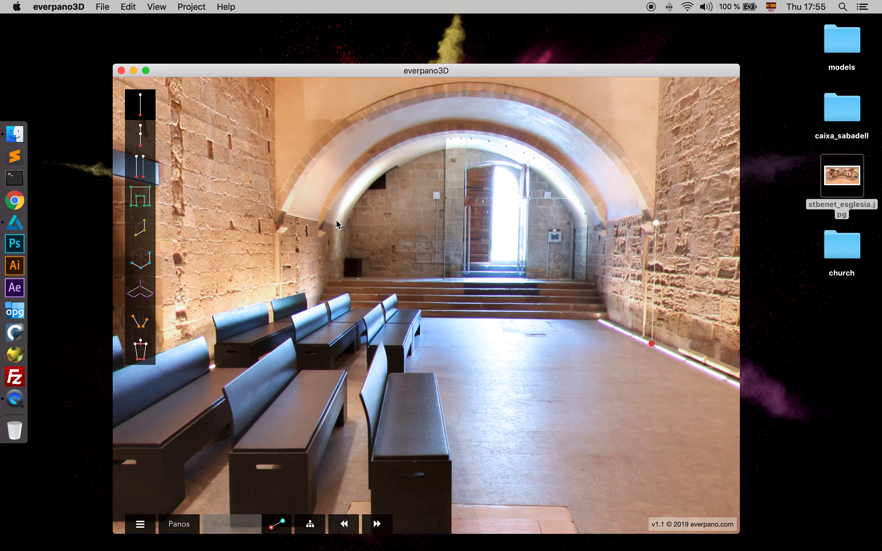
scroll(292, 261, "down", 3)
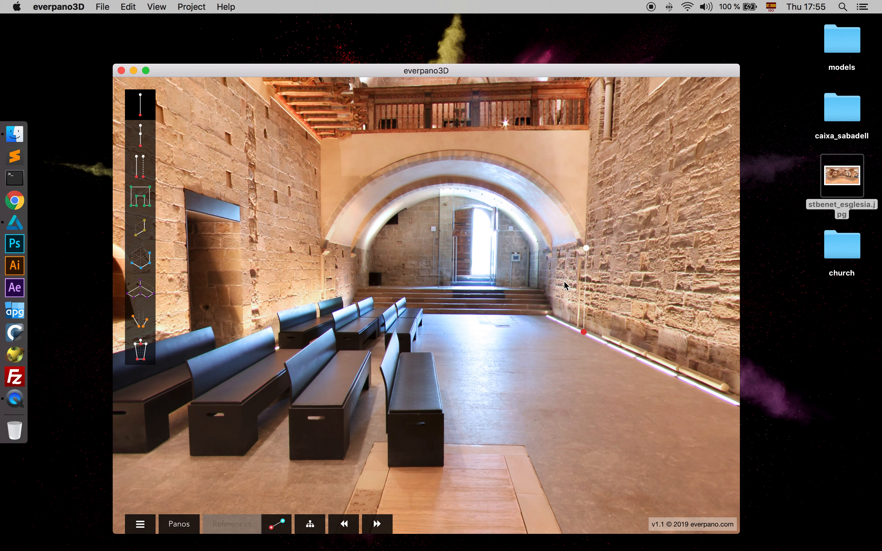
left_click(140, 166)
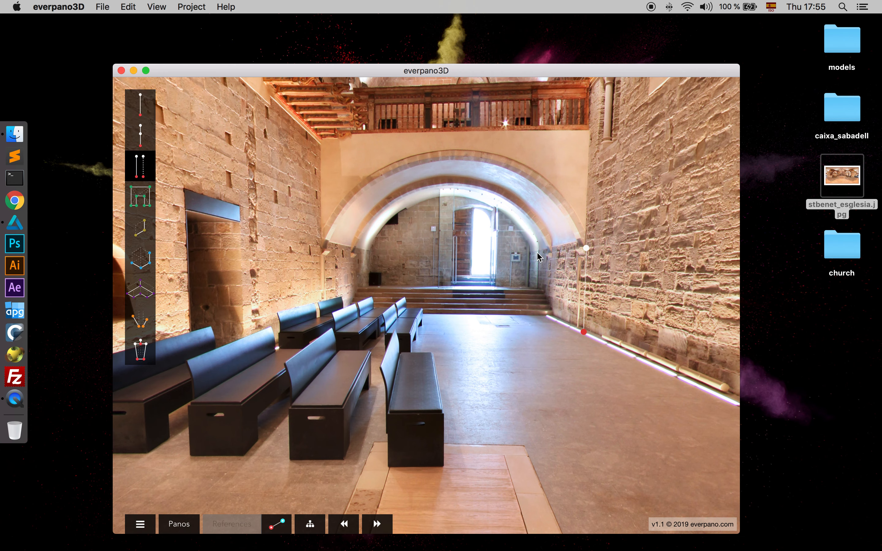
left_click(586, 277)
left_click_drag(633, 322, 287, 334)
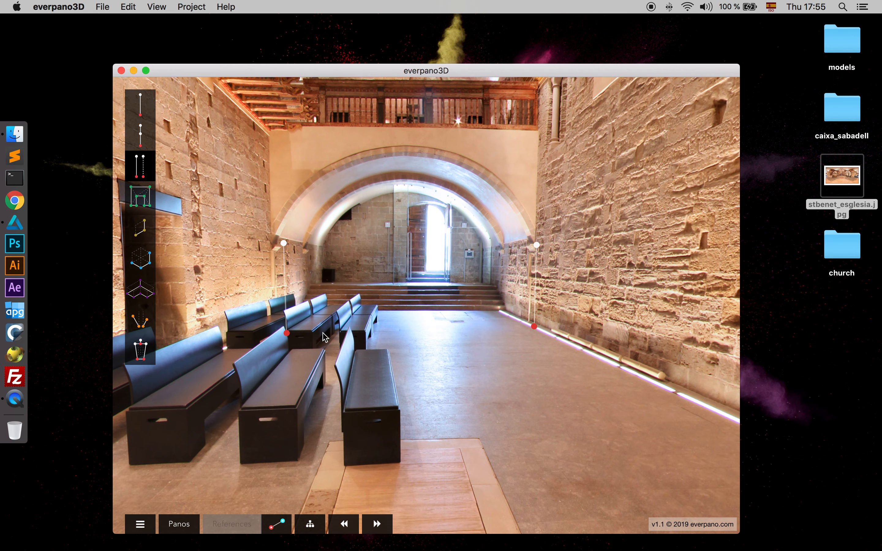
scroll(333, 292, "up", 3)
mouse_move(333, 293)
left_mouse_down()
mouse_move(370, 360)
mouse_move(405, 310)
mouse_move(288, 303)
mouse_move(334, 295)
left_mouse_up()
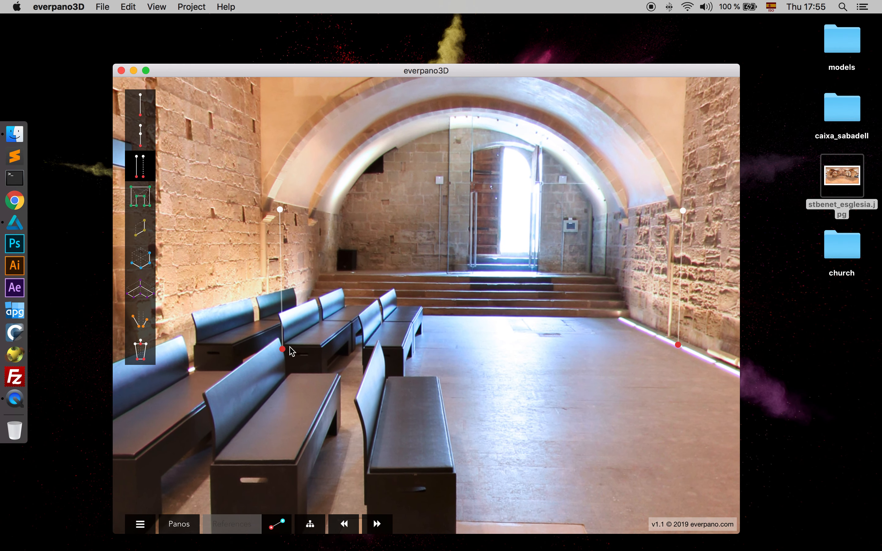
left_click_drag(284, 353, 267, 339)
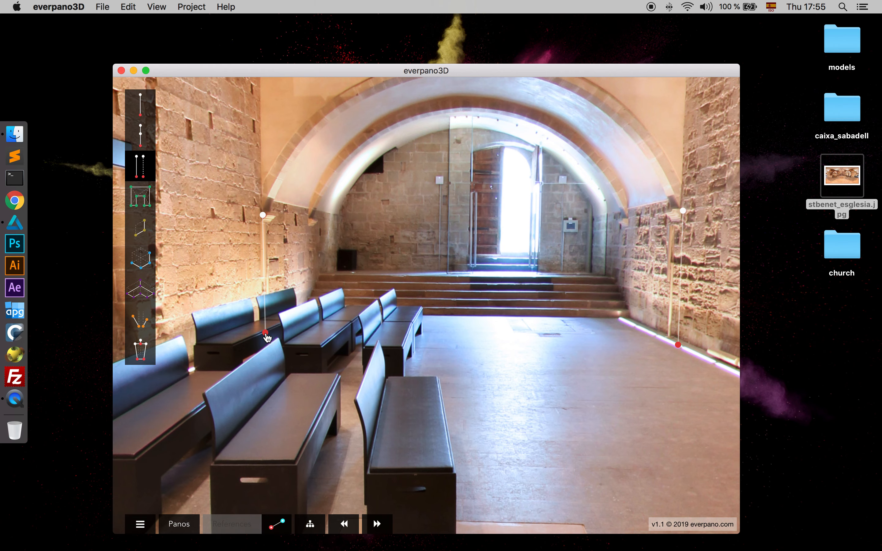
- Duplicate the right-hand wall line again and place the copy midway between the two walls, beneath the arch's crown
left_click_drag(363, 293, 293, 325)
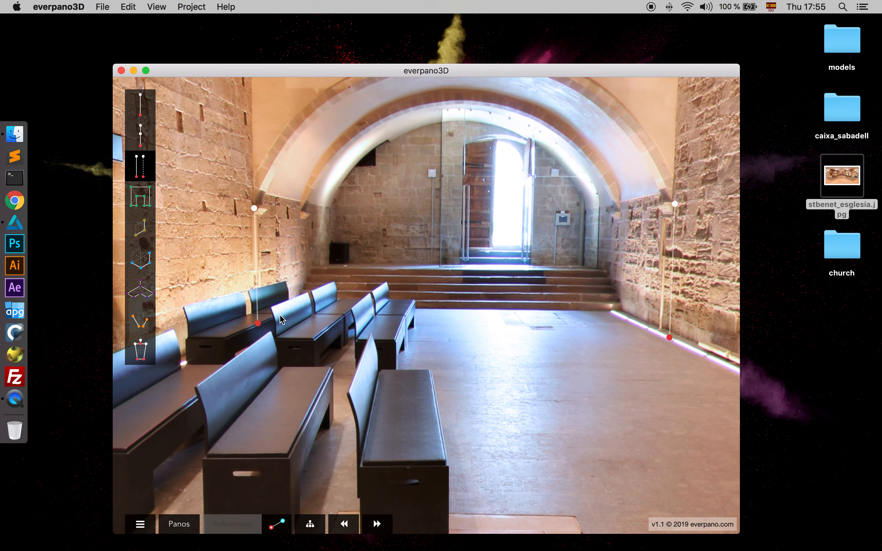
left_click_drag(274, 350, 379, 292)
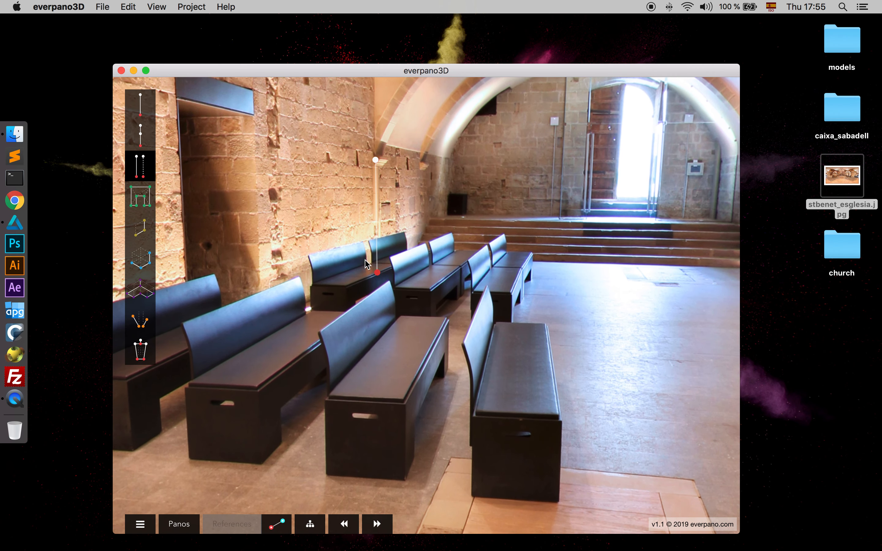
left_click_drag(499, 262, 426, 254)
left_click_drag(461, 180, 446, 273)
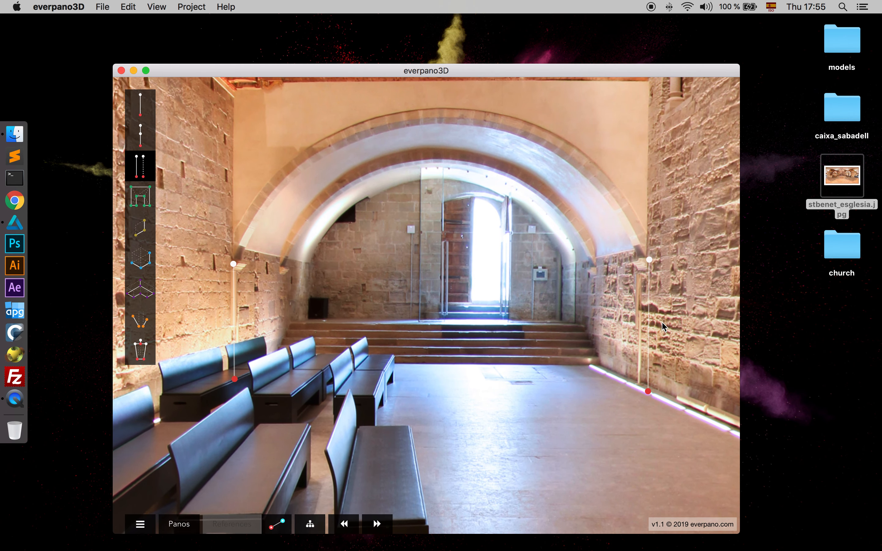
left_click_drag(602, 324, 383, 303)
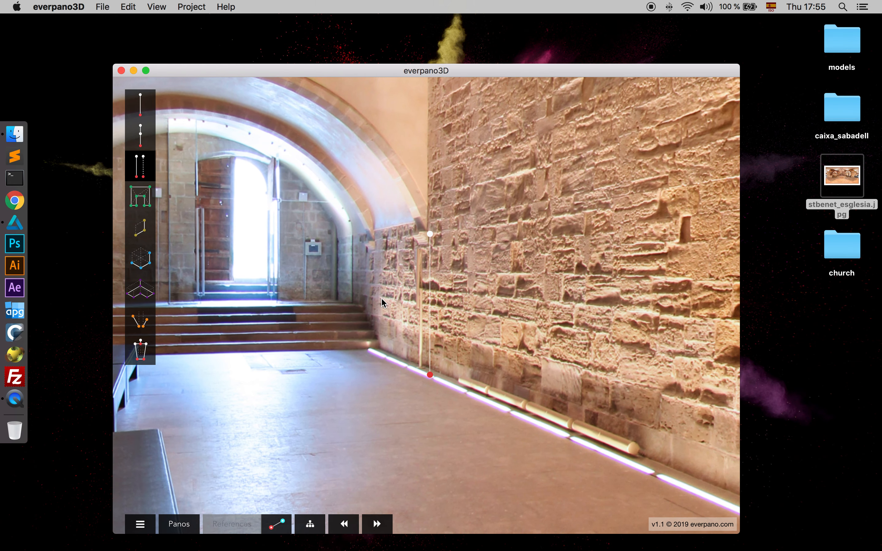
left_click(429, 301)
left_click_drag(555, 388, 331, 366)
left_click_drag(403, 266, 557, 248)
scroll(454, 293, "down", 5)
left_click_drag(454, 310, 450, 325)
scroll(451, 329, "up", 5)
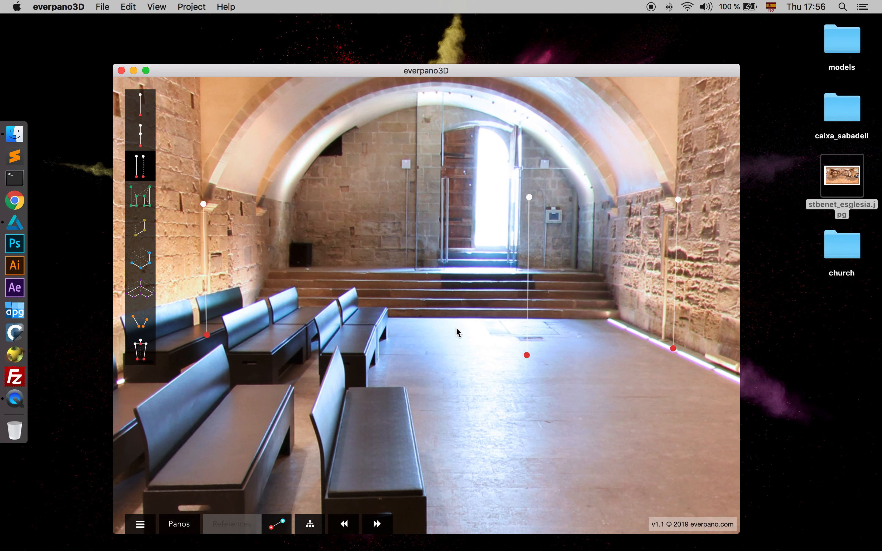
left_click_drag(527, 356, 443, 357)
- Raise the middle line's upper point to the crown of the front arch and fine-tune its base position on the floor
left_click_drag(482, 277, 479, 311)
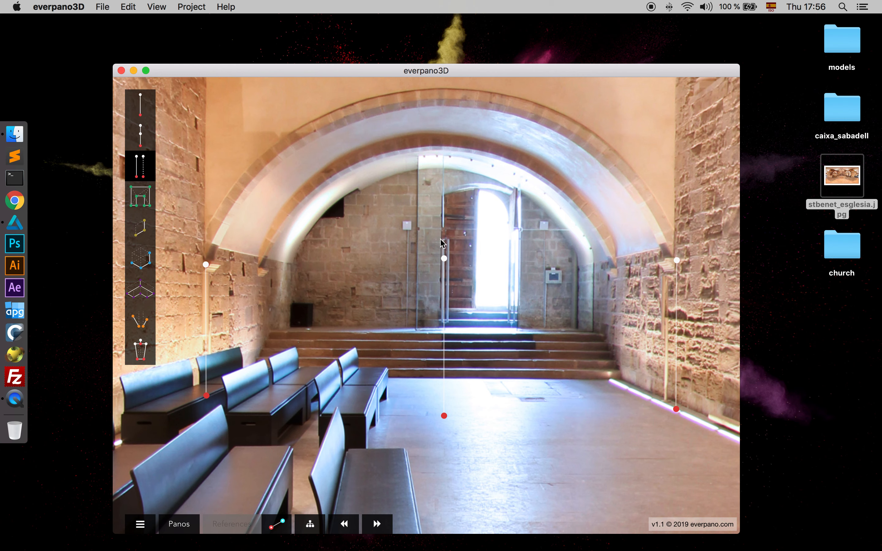
left_click_drag(445, 259, 451, 104)
mouse_move(445, 416)
left_mouse_down()
mouse_move(450, 374)
mouse_move(454, 437)
mouse_move(451, 363)
mouse_move(450, 418)
left_mouse_up()
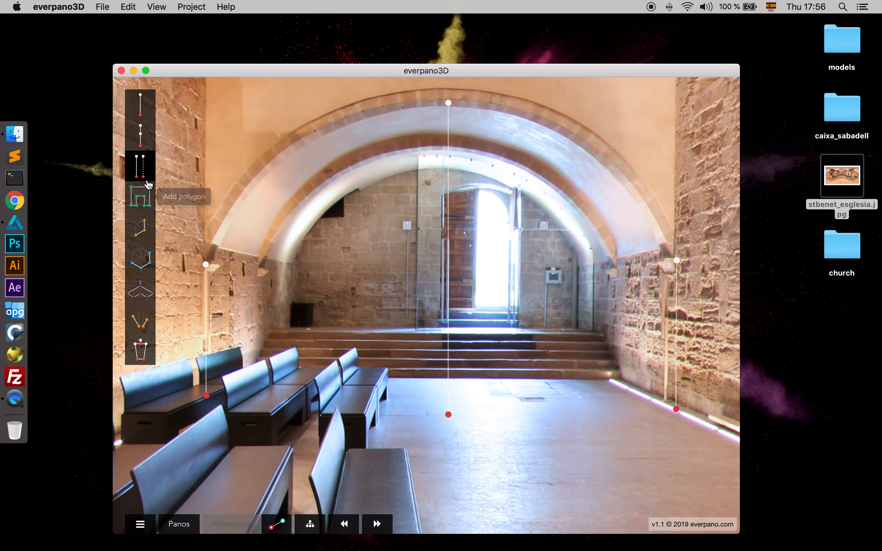
- Draw a polygon across the entrance opening through the upper and base points of the two wall lines
left_click(153, 209)
left_click(206, 264)
left_click(677, 260)
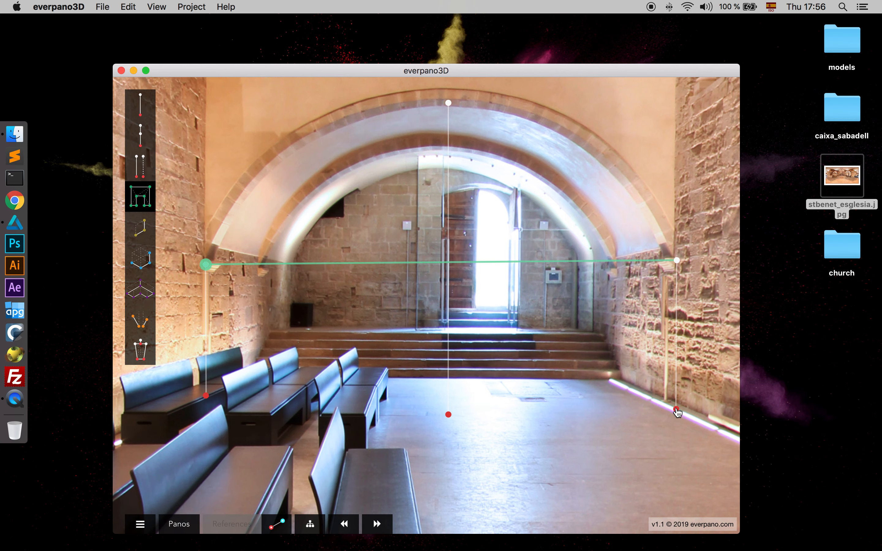
left_click(675, 409)
left_click(206, 396)
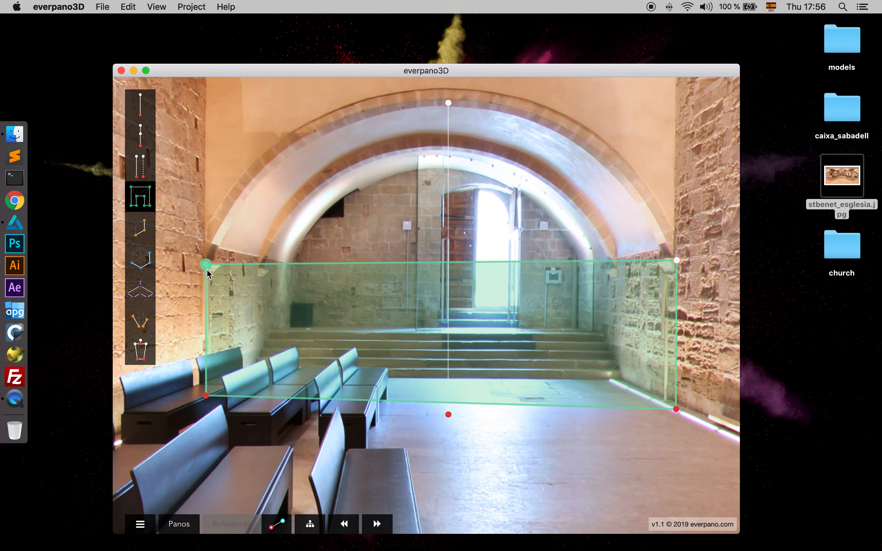